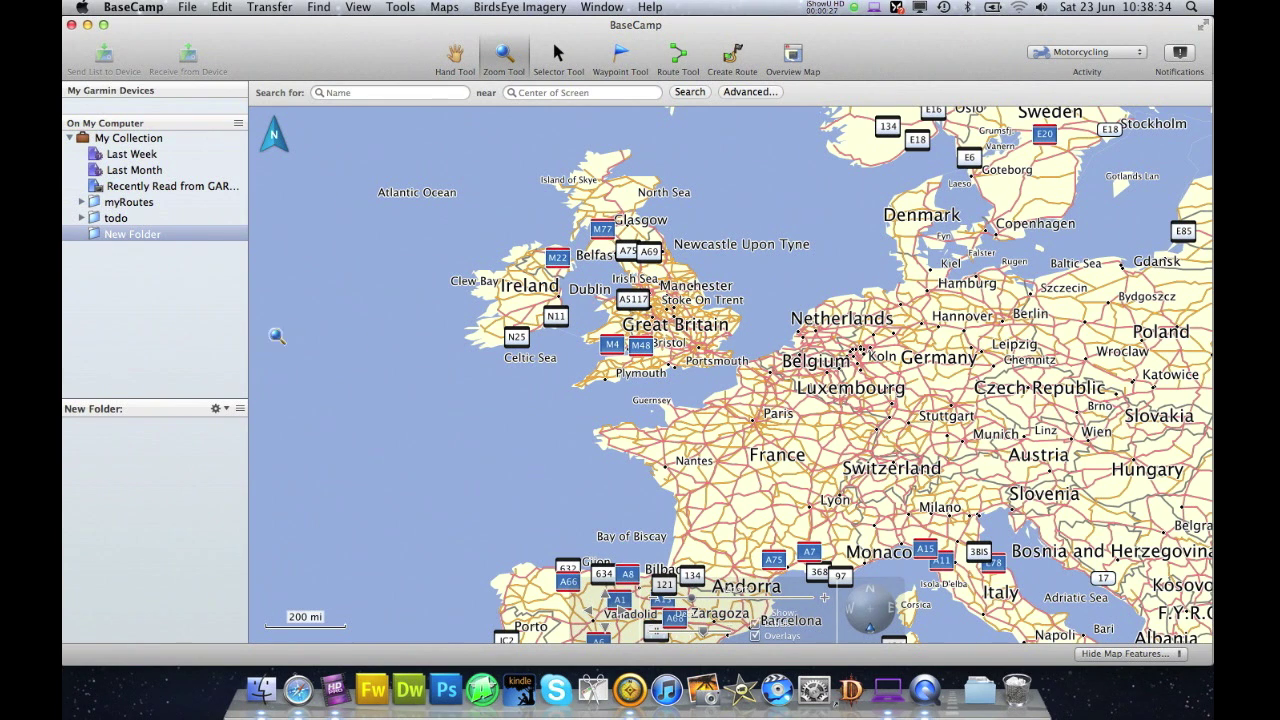
Step: Create a list folder named fictRoute and move it out of New Folder to the top level of My Collection
{"action": "left_click", "coordinate": [143, 303]}
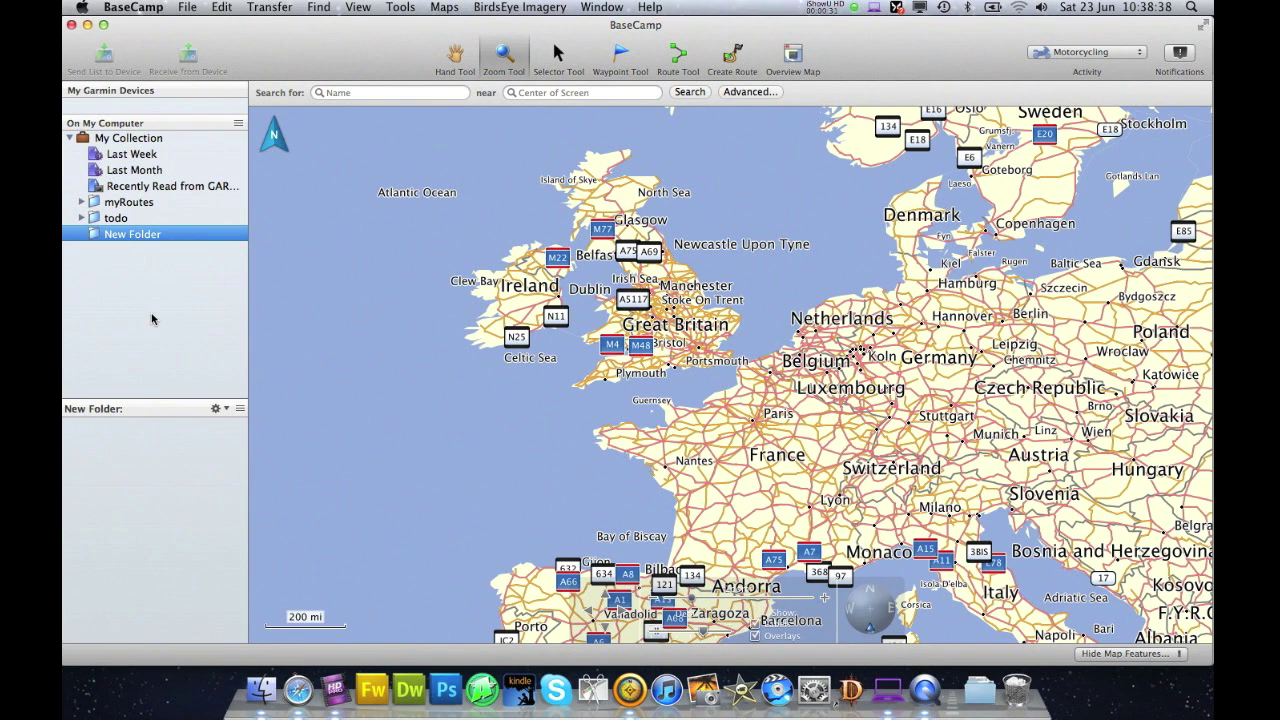
{"action": "right_click", "coordinate": [131, 298]}
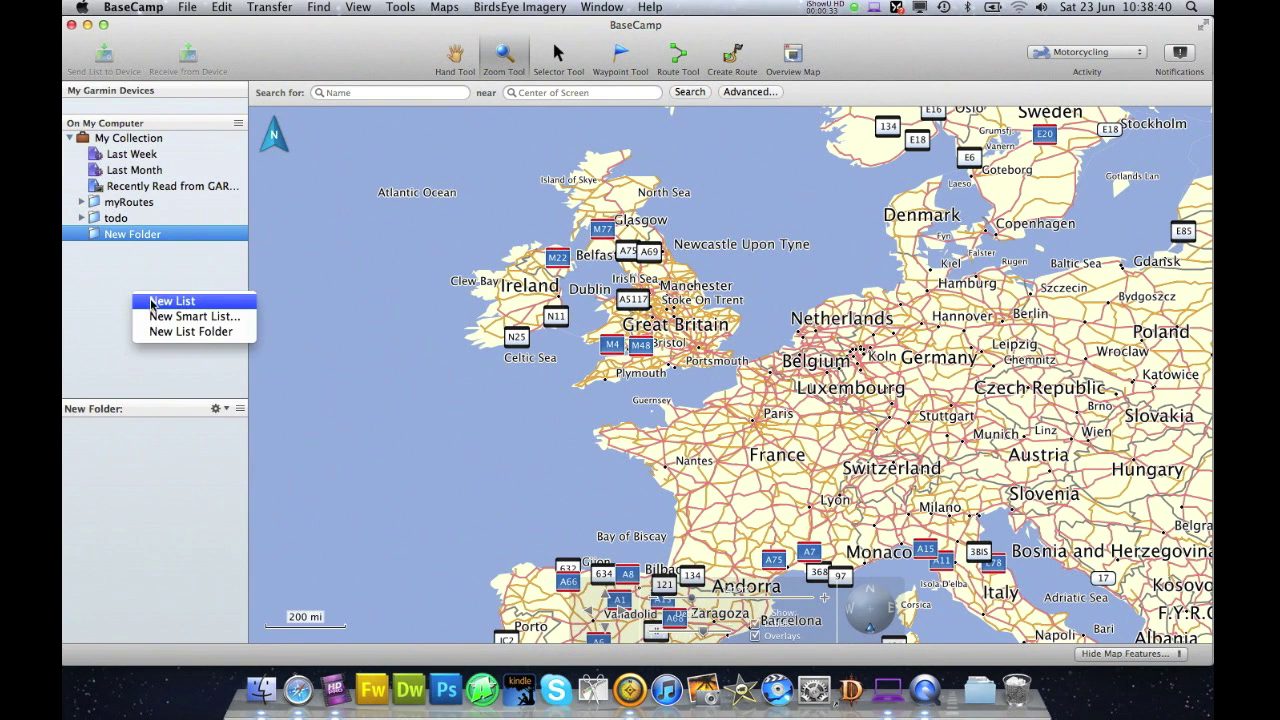
{"action": "left_click", "coordinate": [170, 331]}
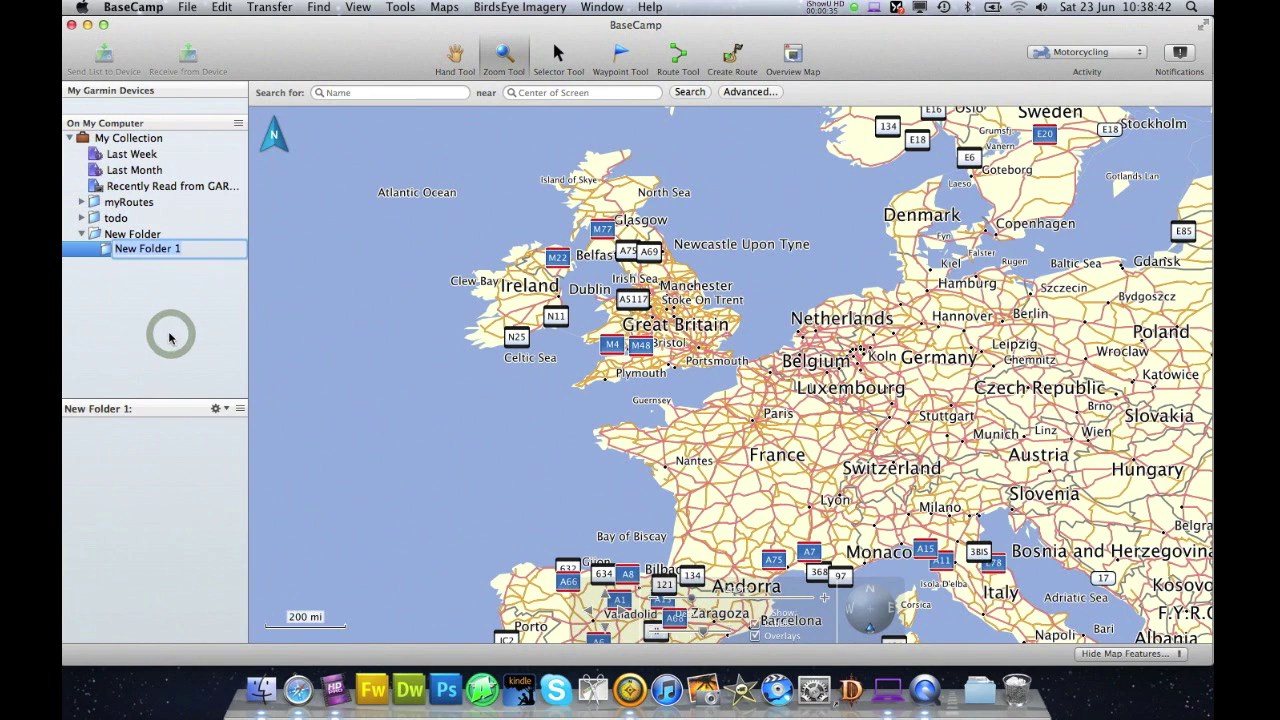
{"action": "type", "text": "fict"}
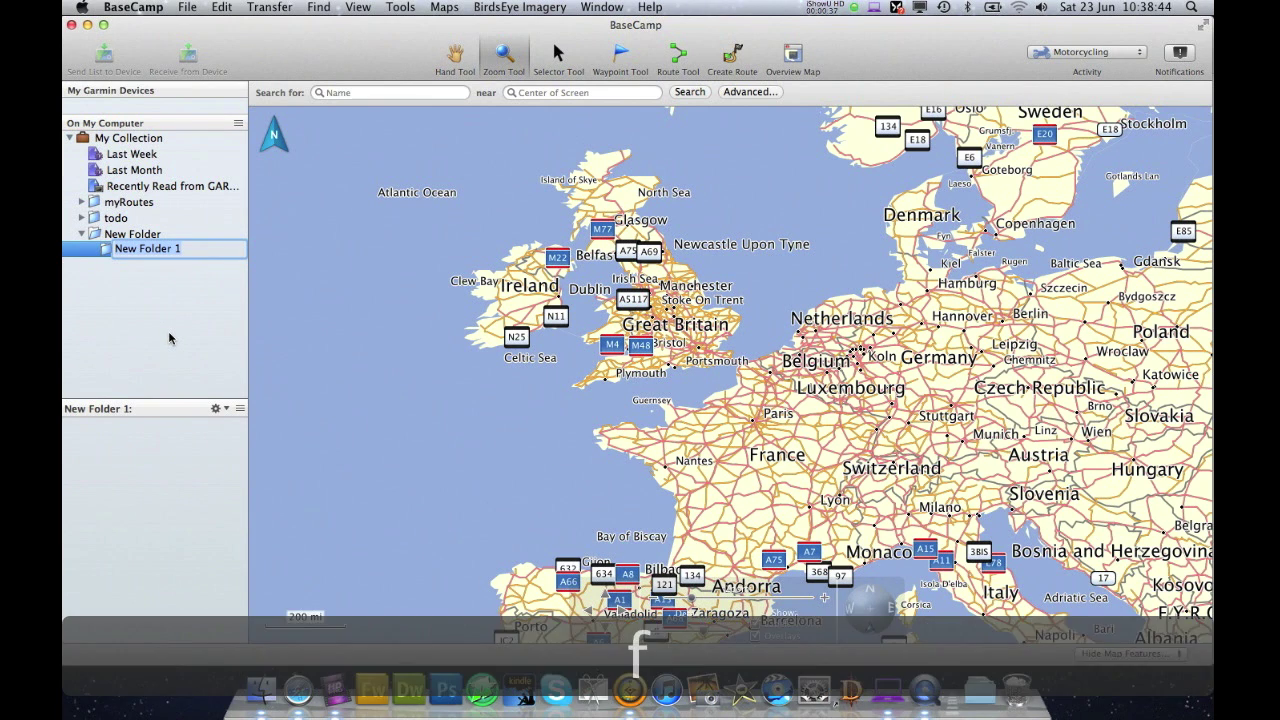
{"action": "type", "text": "R"}
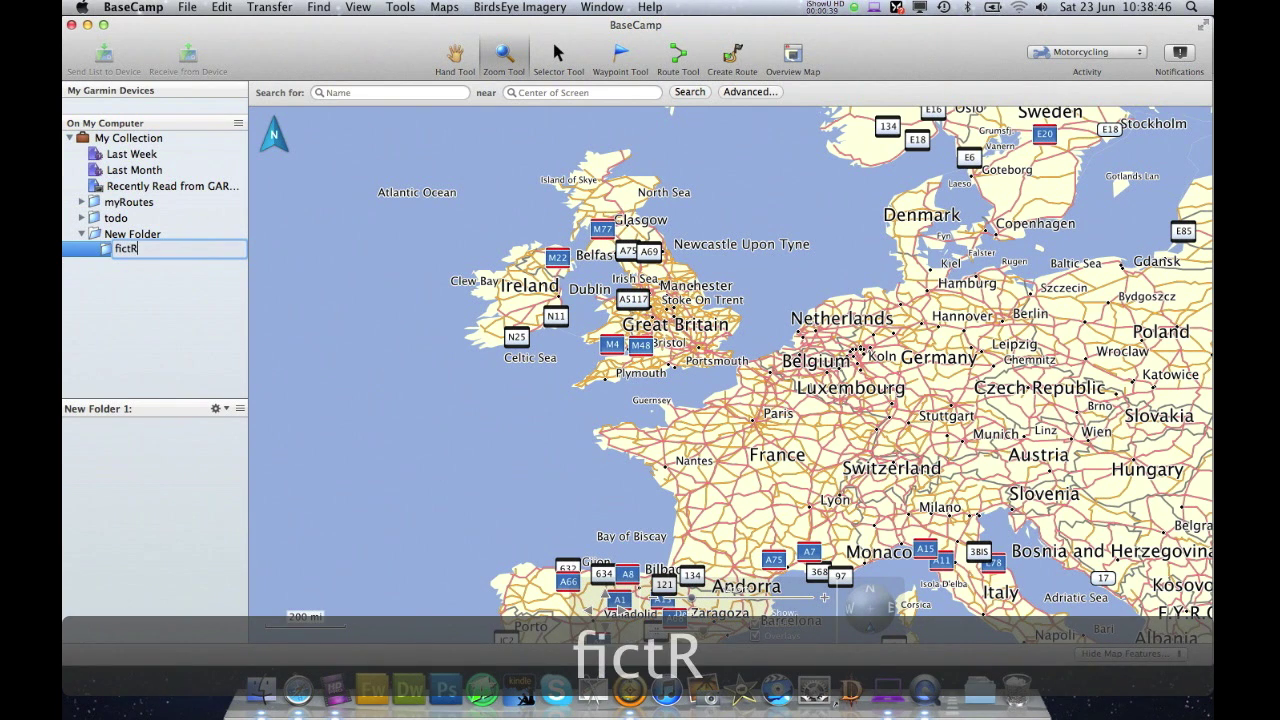
{"action": "type", "text": "oute"}
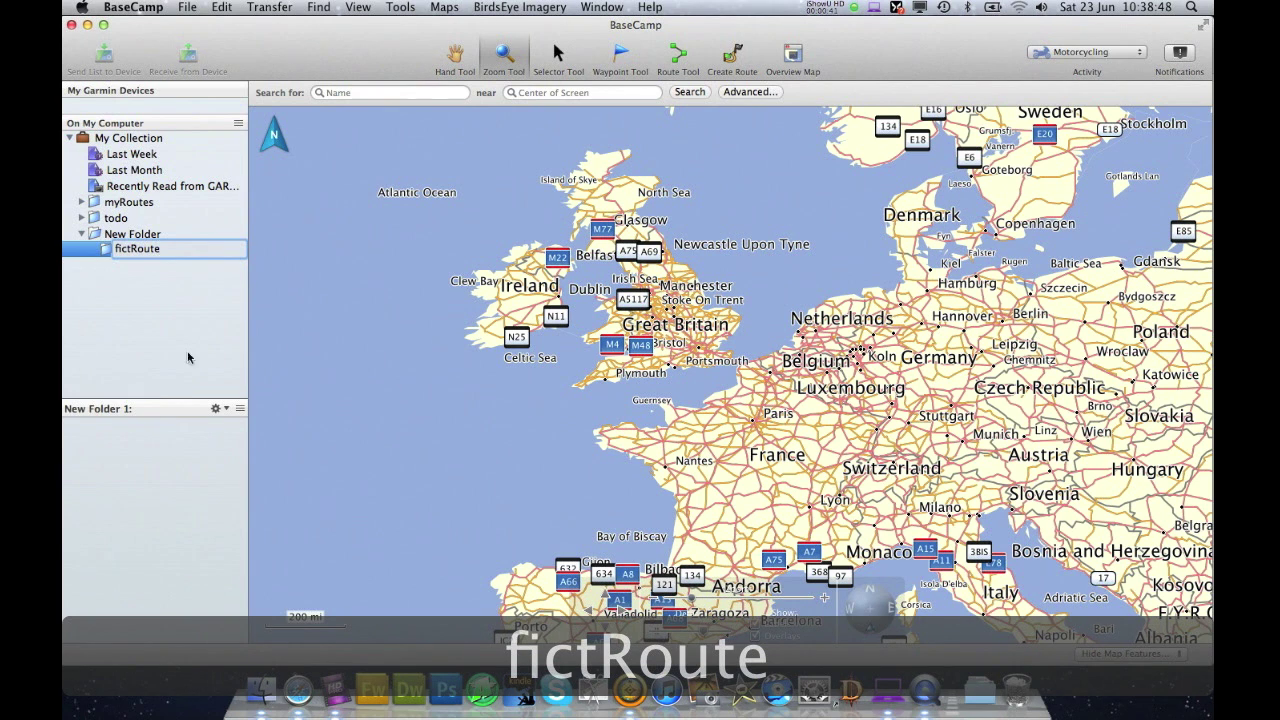
{"action": "left_click", "coordinate": [163, 352]}
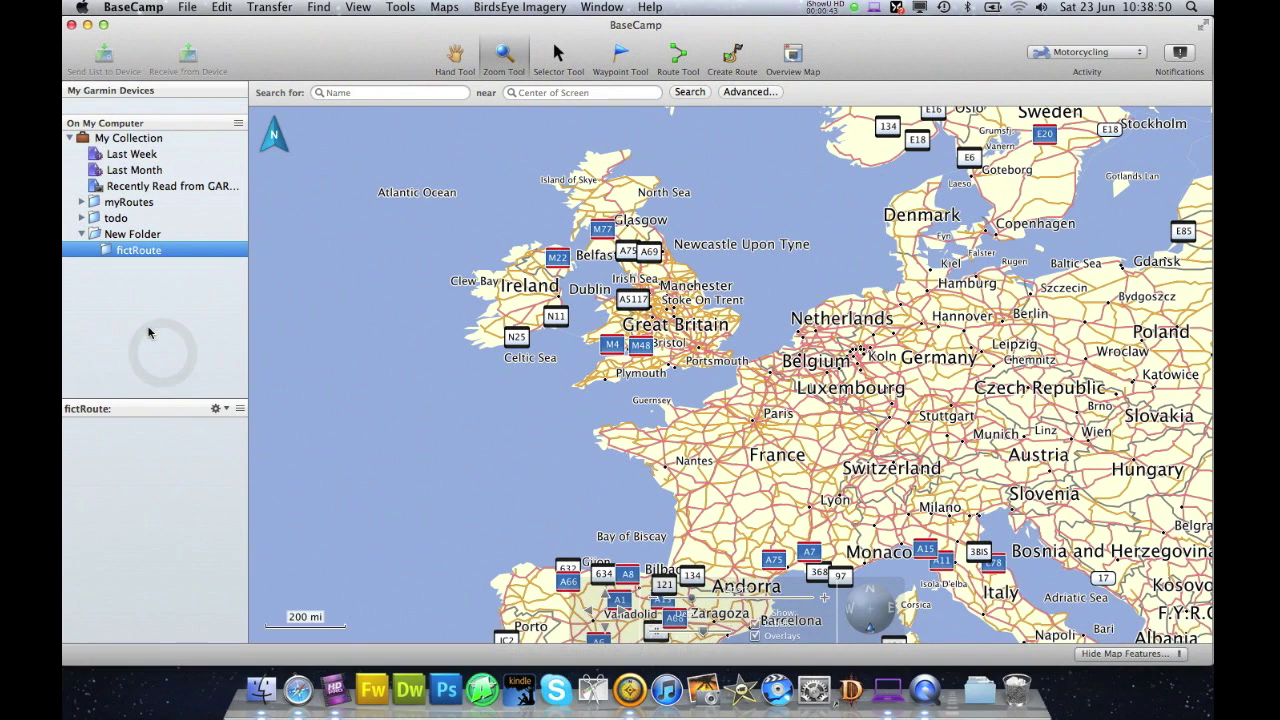
{"action": "left_click_drag", "start_coordinate": [105, 256], "coordinate": [80, 279]}
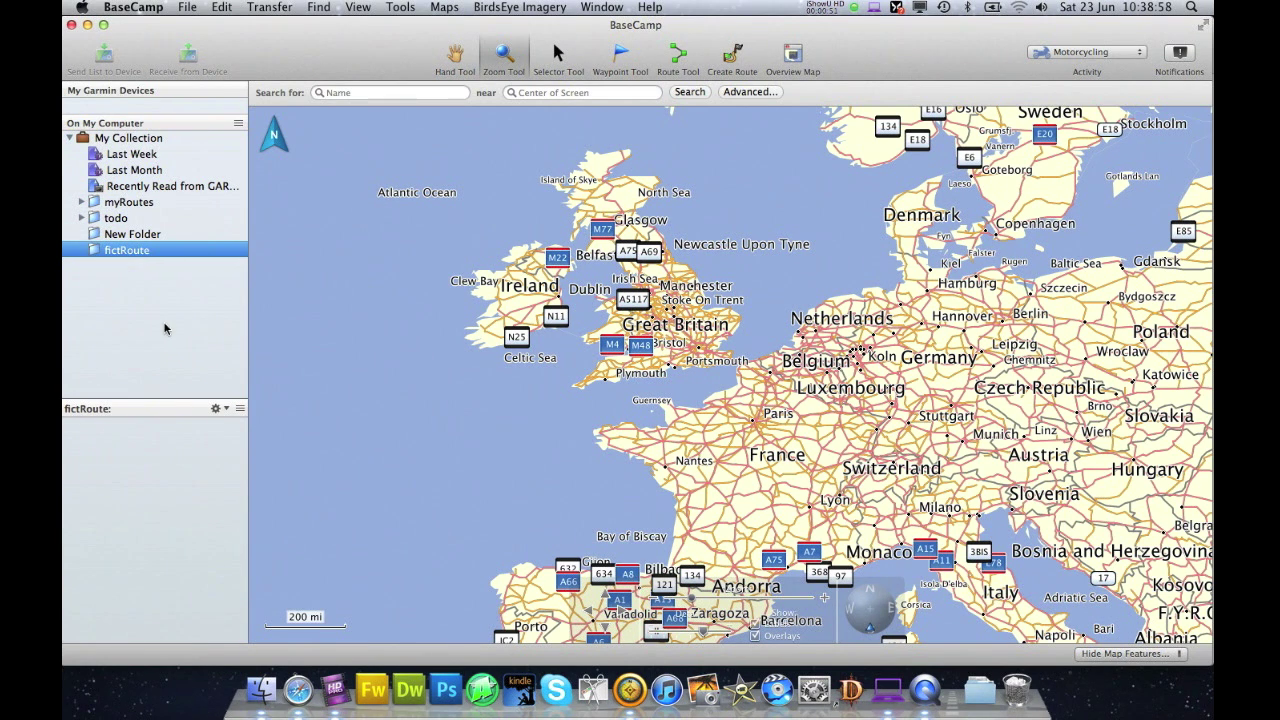
Step: Add a new list named trip inside the fictRoute folder
{"action": "right_click", "coordinate": [116, 251]}
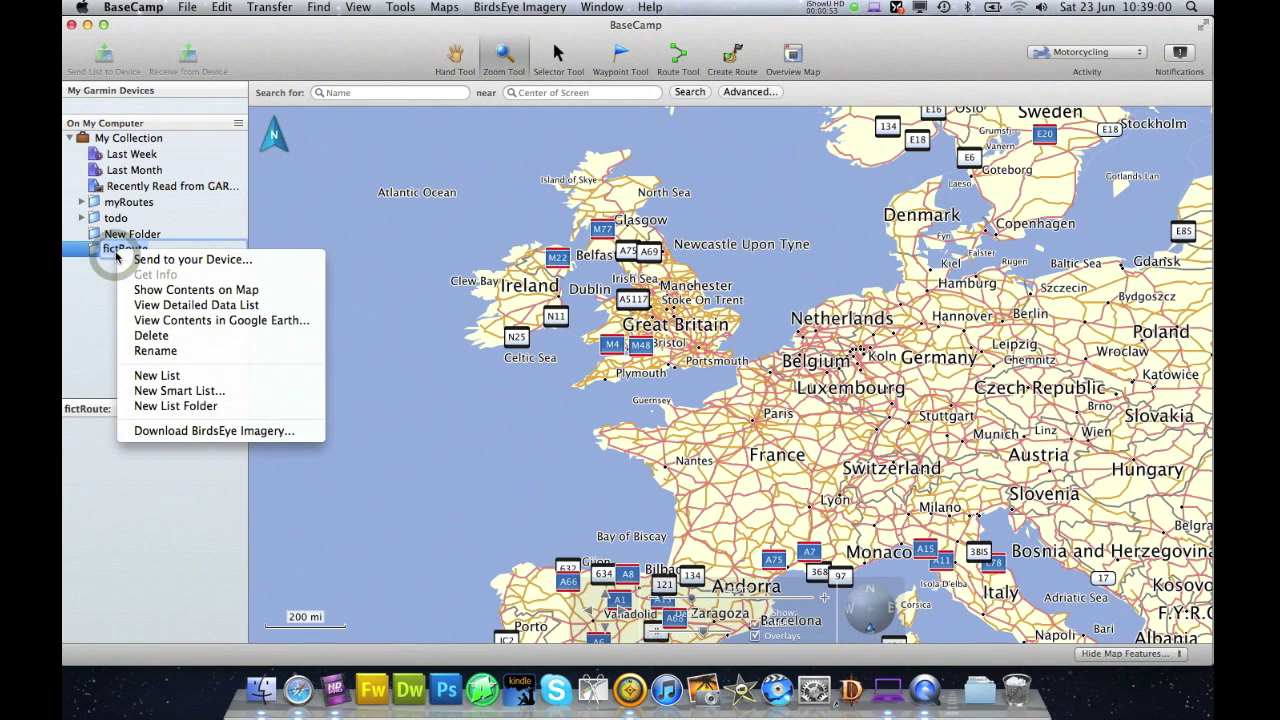
{"action": "right_click", "coordinate": [98, 249]}
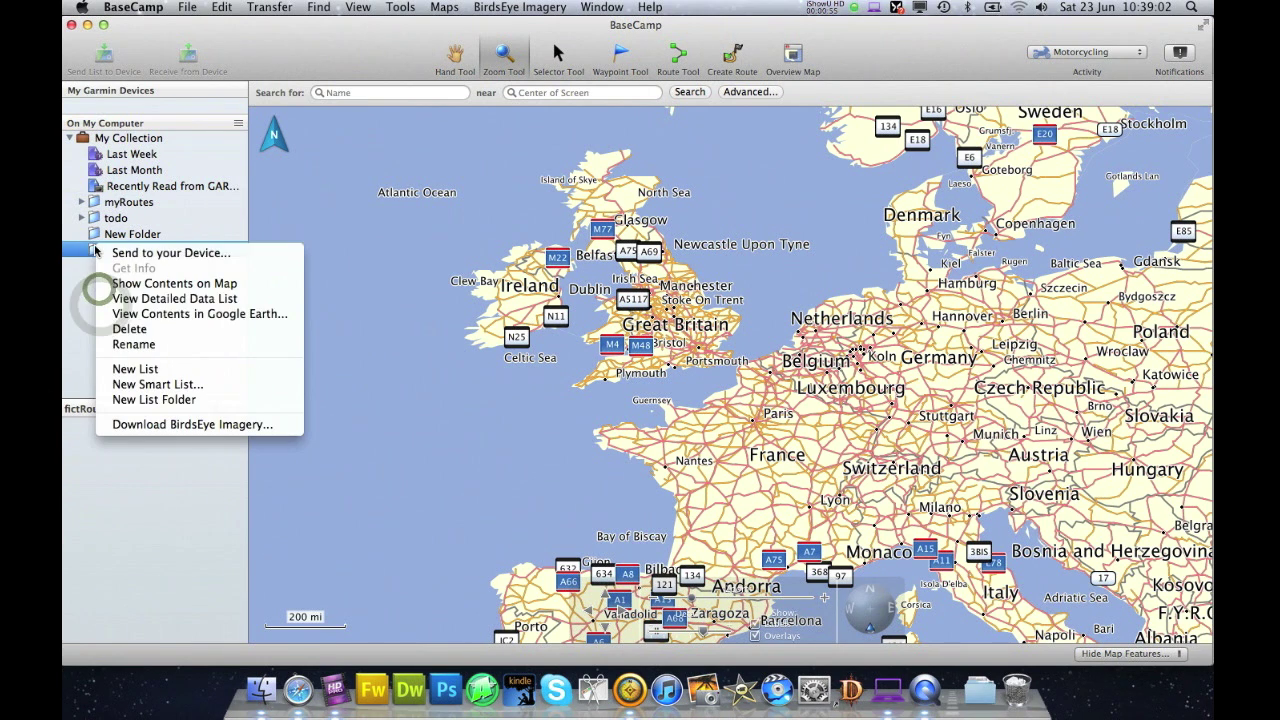
{"action": "left_click", "coordinate": [135, 369]}
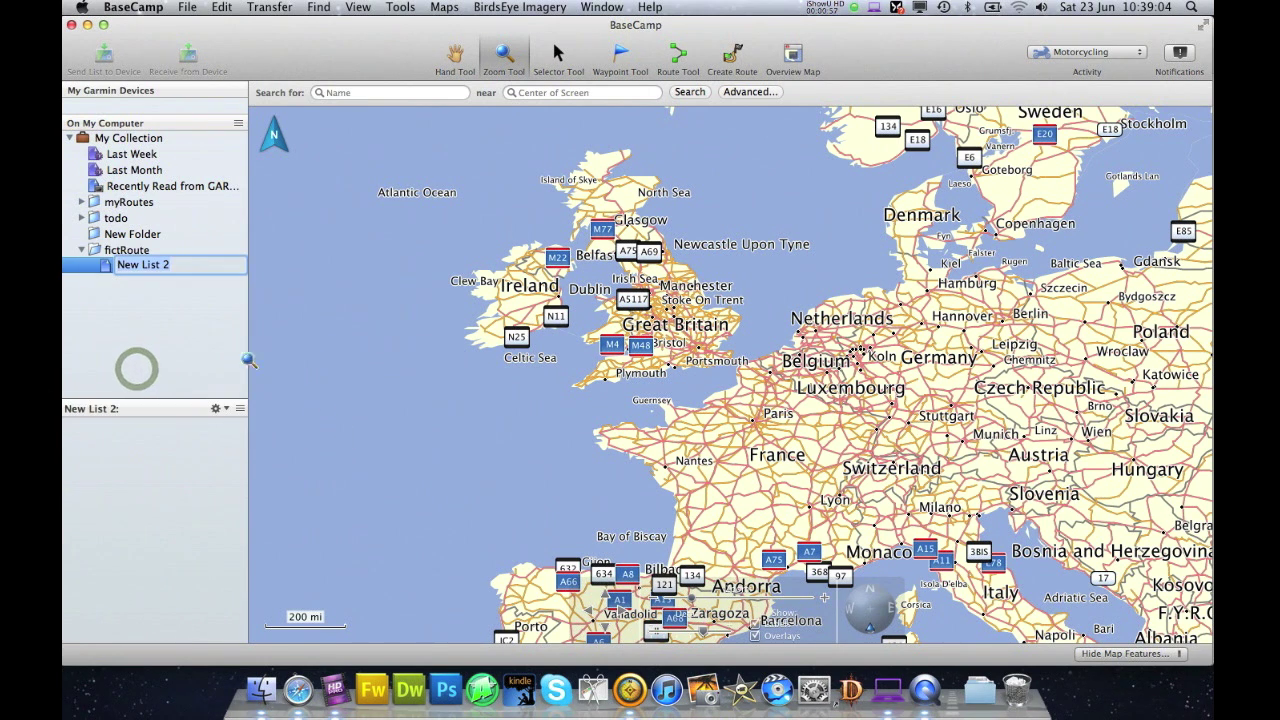
{"action": "type", "text": "trip"}
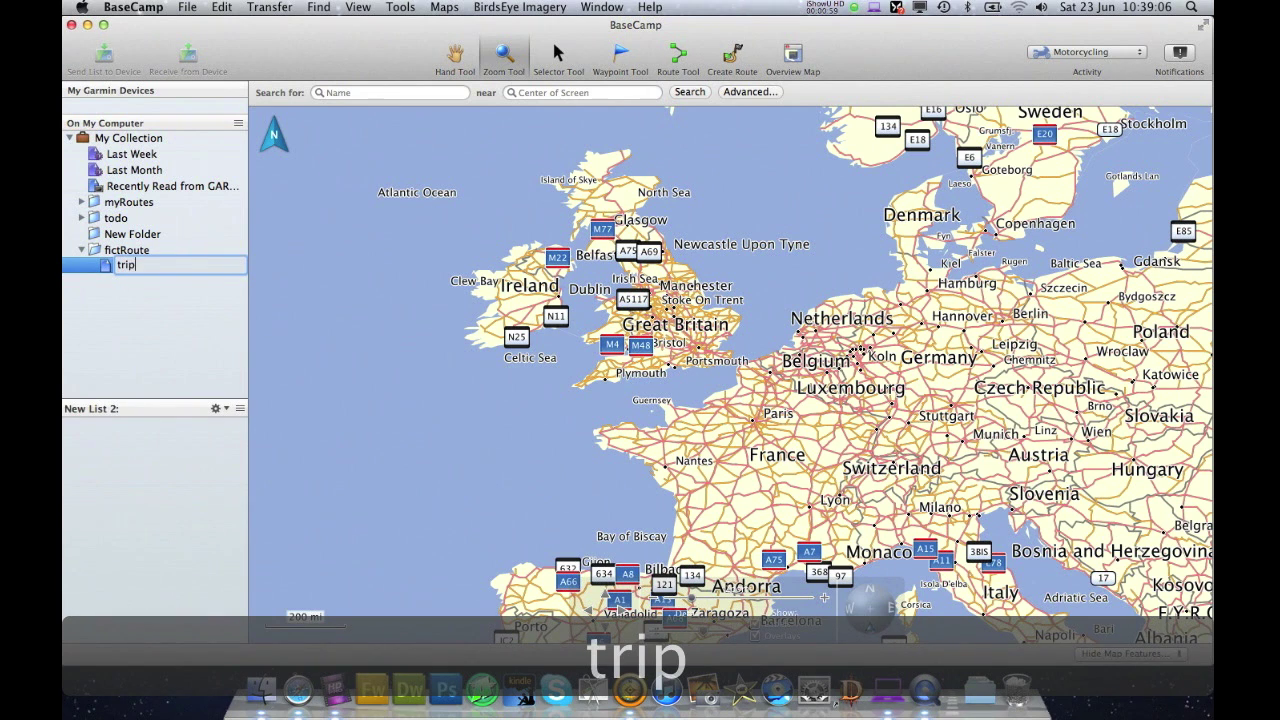
{"action": "key", "text": "Return"}
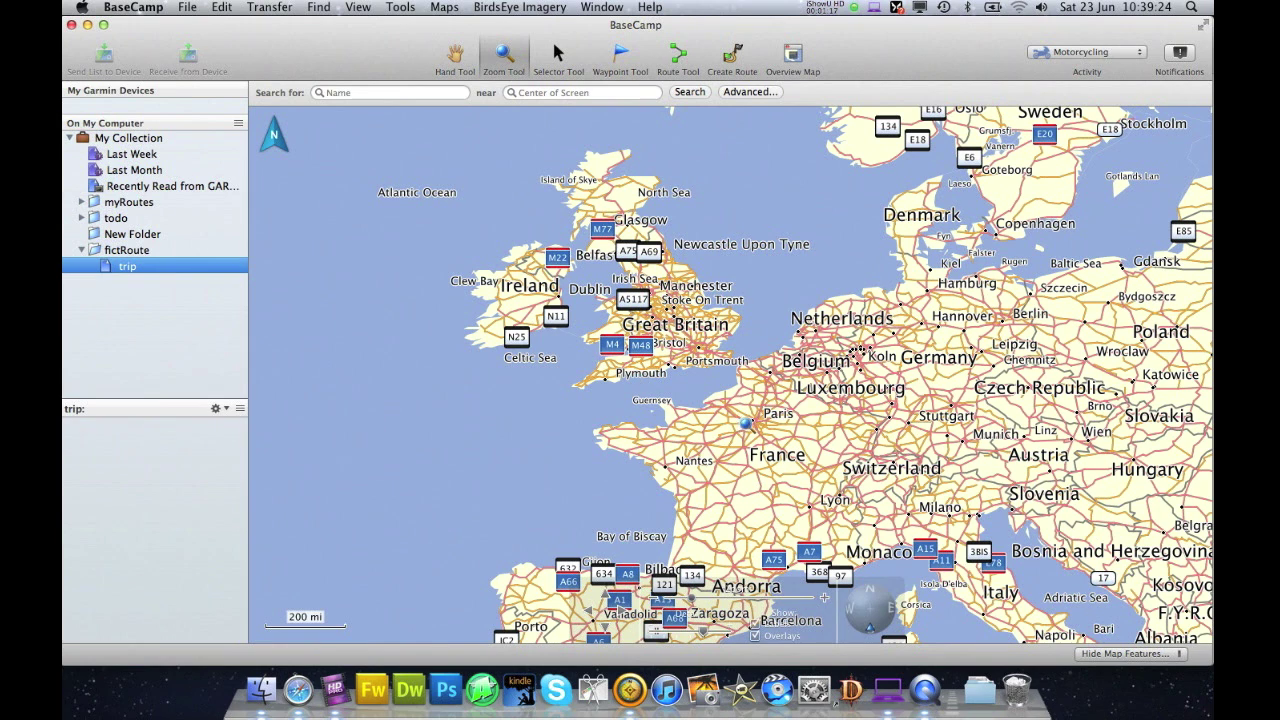
Step: Place a waypoint on London in the trip list and close its properties
{"action": "mouse_move", "coordinate": [697, 358]}
{"action": "left_click_drag", "start_coordinate": [670, 331], "coordinate": [732, 375]}
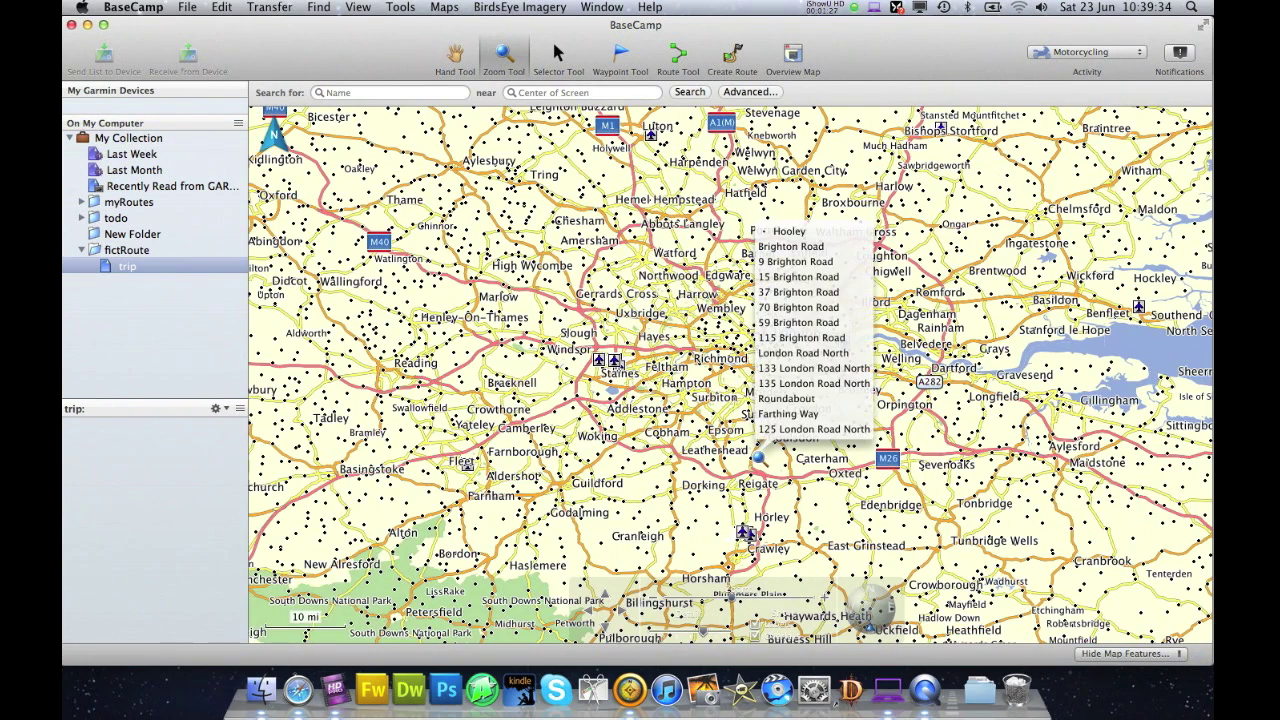
{"action": "scroll", "coordinate": [637, 378], "scroll_direction": "down", "scroll_amount": 2}
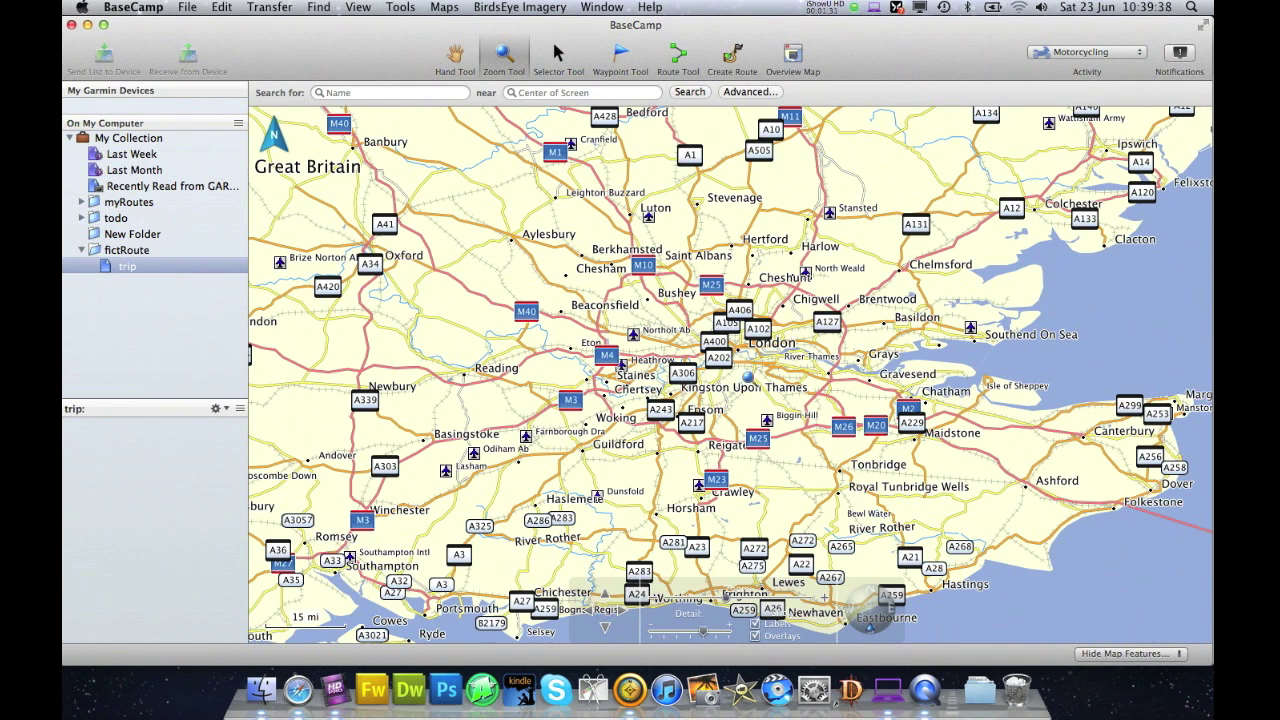
{"action": "left_click", "coordinate": [620, 56]}
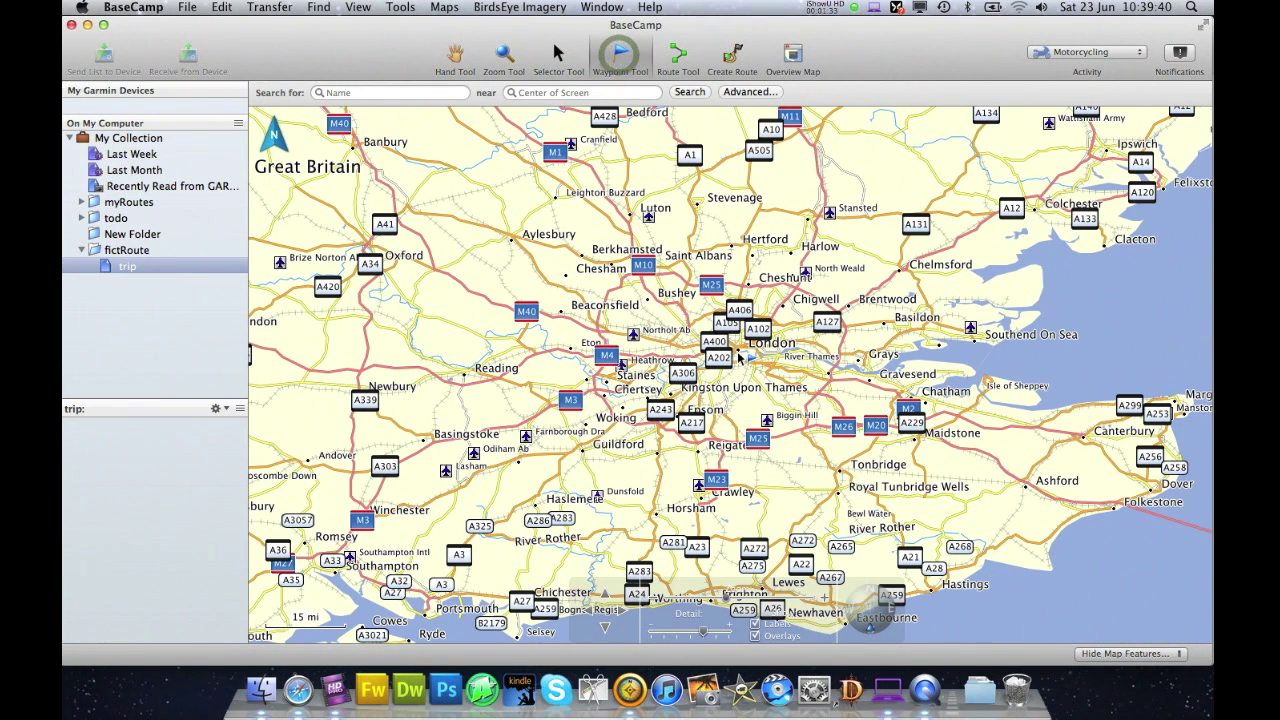
{"action": "left_click", "coordinate": [739, 356]}
{"action": "left_click", "coordinate": [598, 136]}
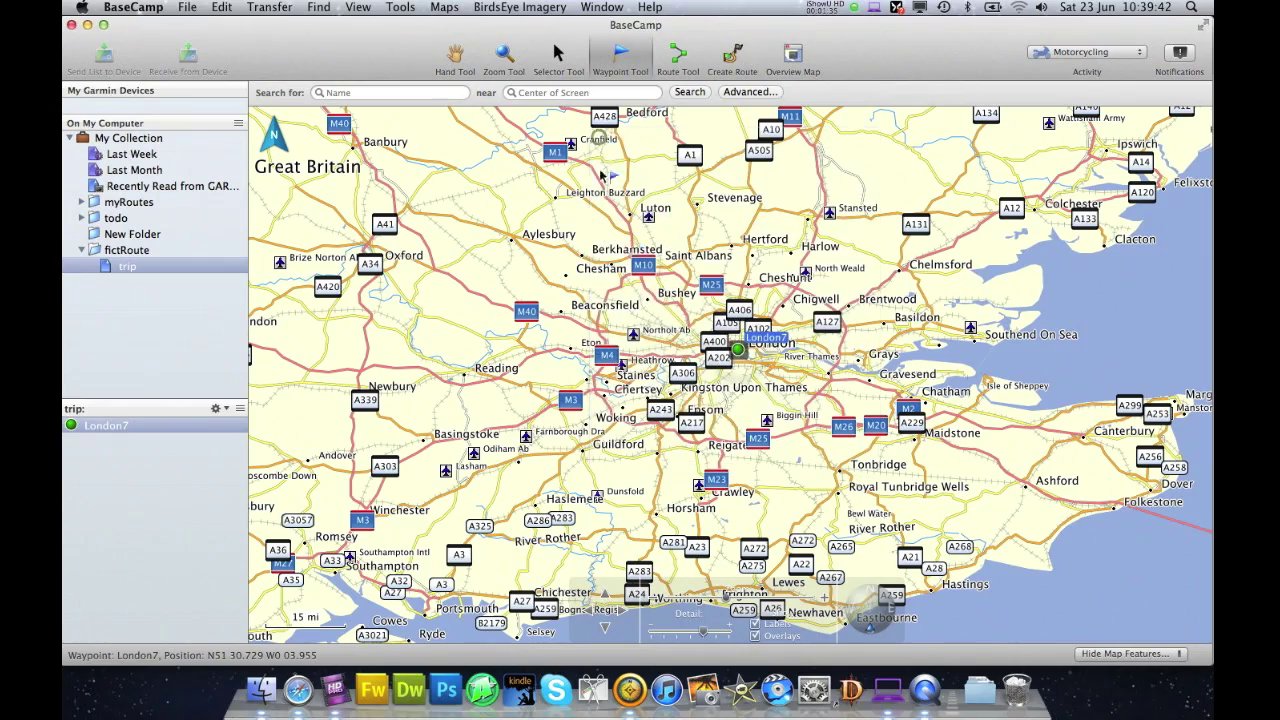
Step: Place a second waypoint on Annecy in eastern France and close its properties
{"action": "left_click", "coordinate": [513, 74]}
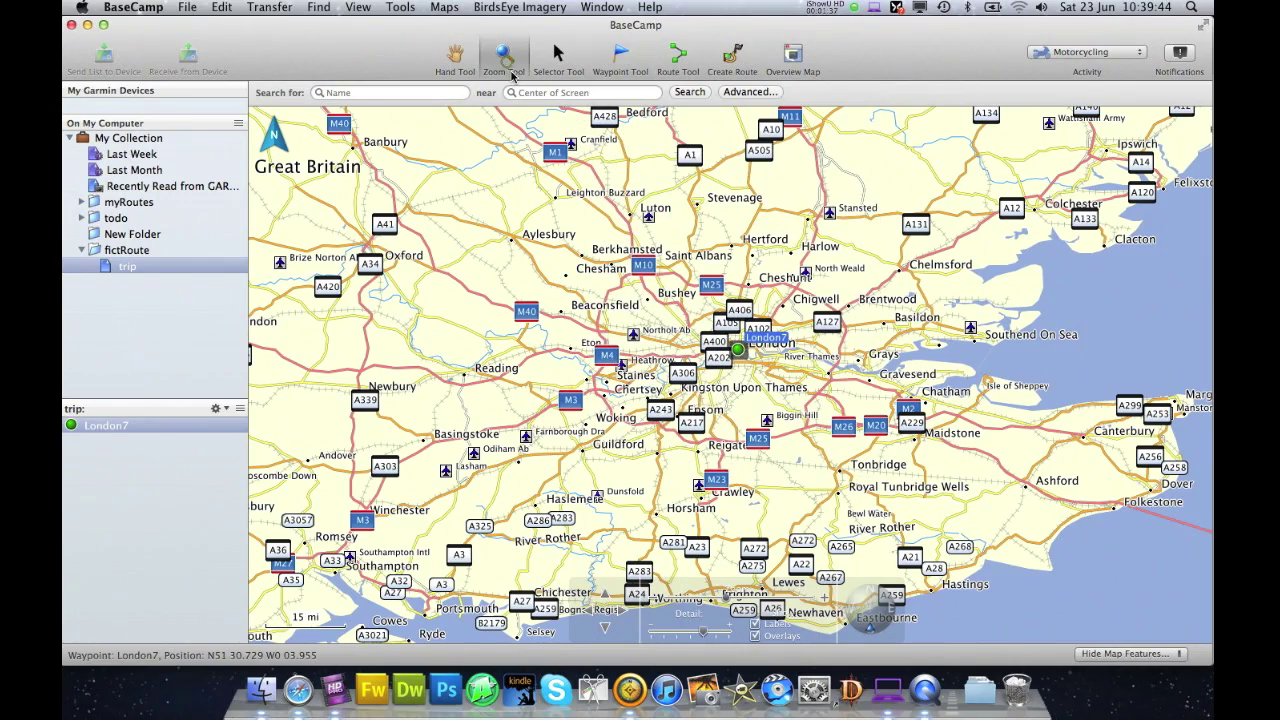
{"action": "key", "text": "minus"}
{"action": "key", "text": "minus"}
{"action": "key", "text": "minus"}
{"action": "key", "text": "minus"}
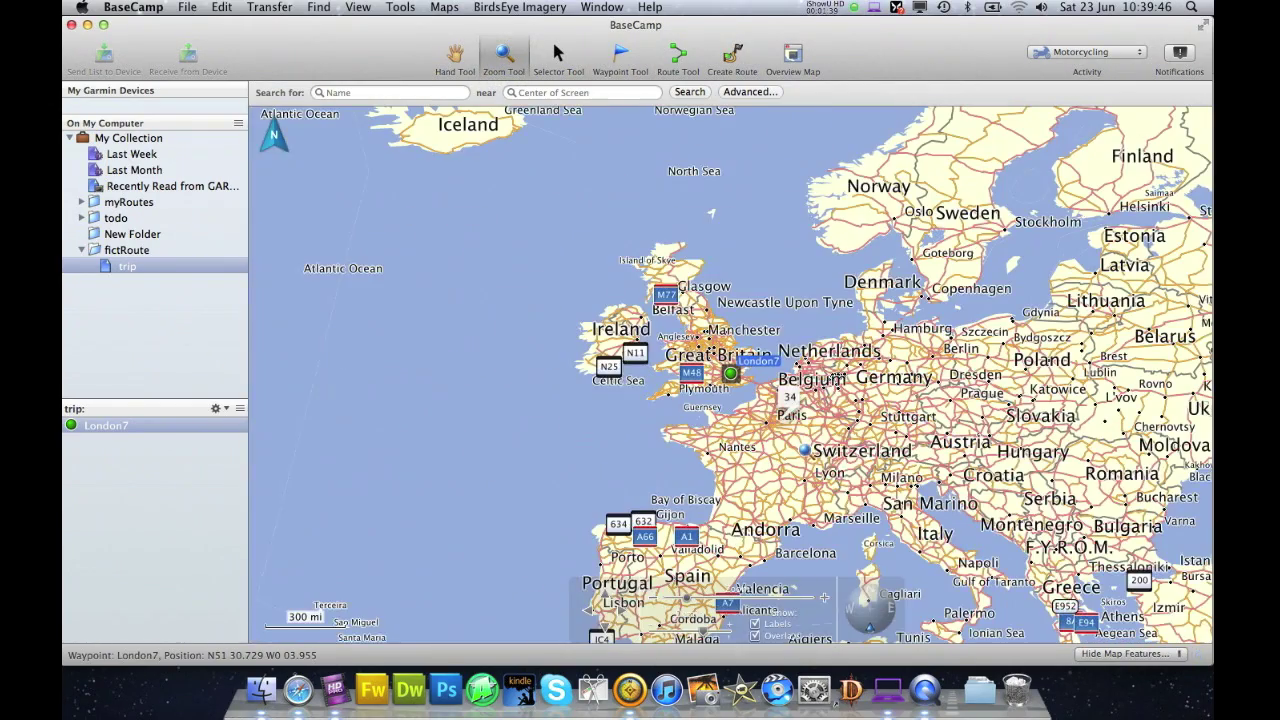
{"action": "left_click", "coordinate": [803, 452]}
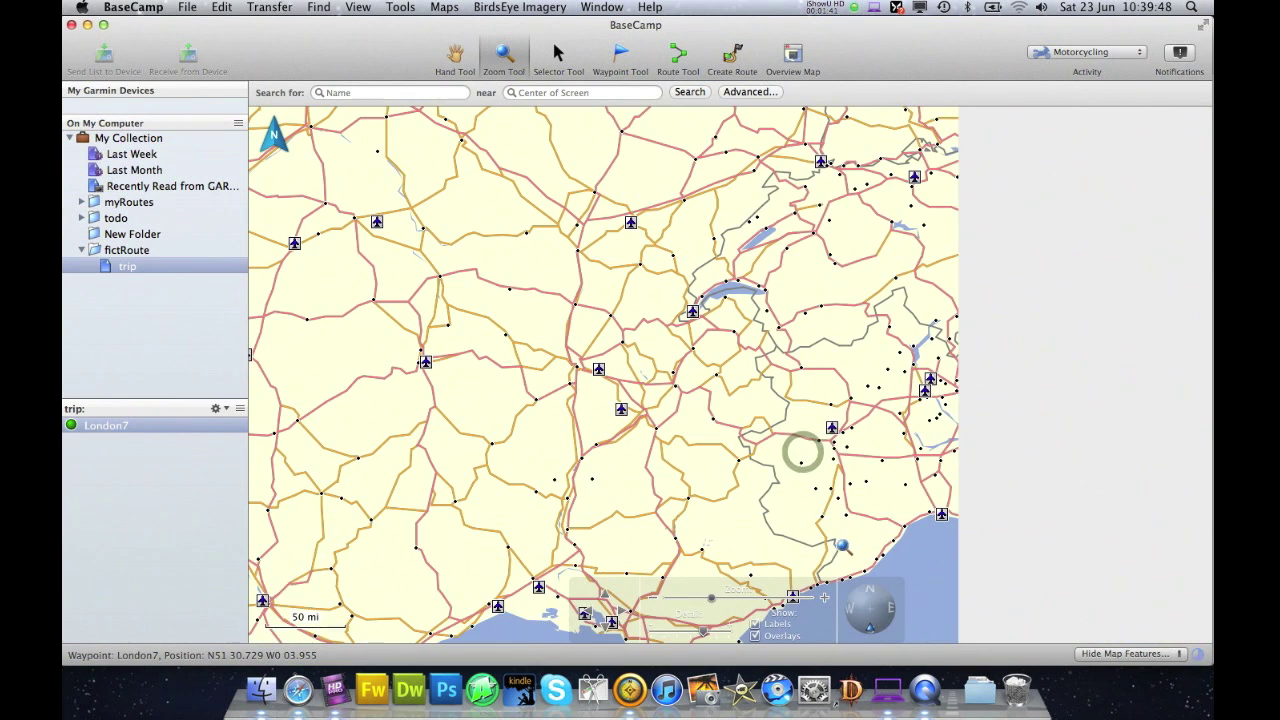
{"action": "left_click", "coordinate": [620, 57]}
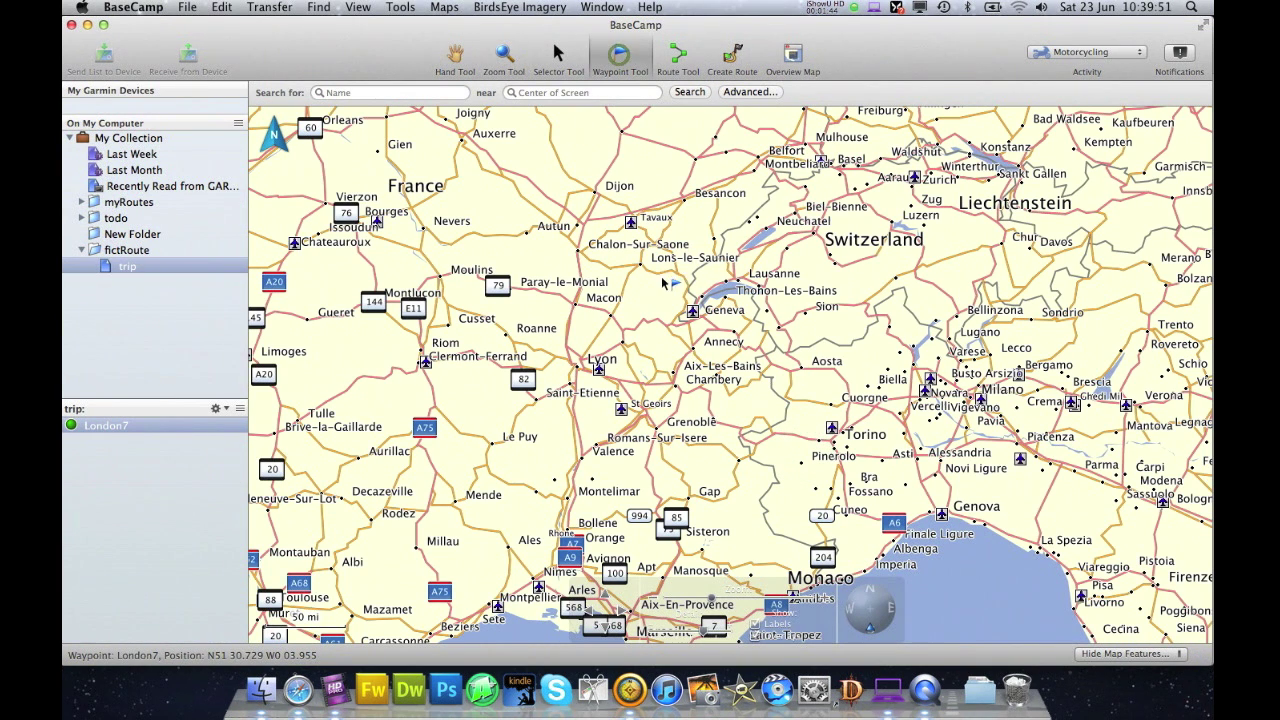
{"action": "left_click", "coordinate": [693, 355]}
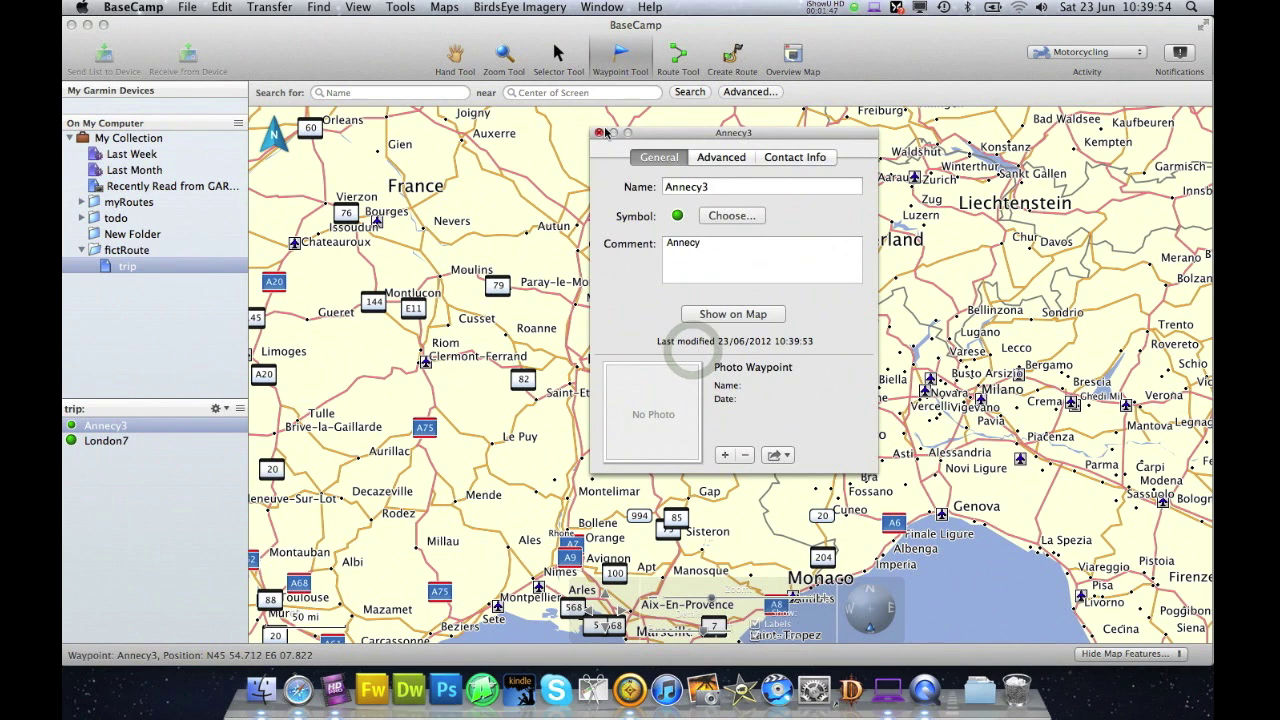
{"action": "left_click", "coordinate": [599, 133]}
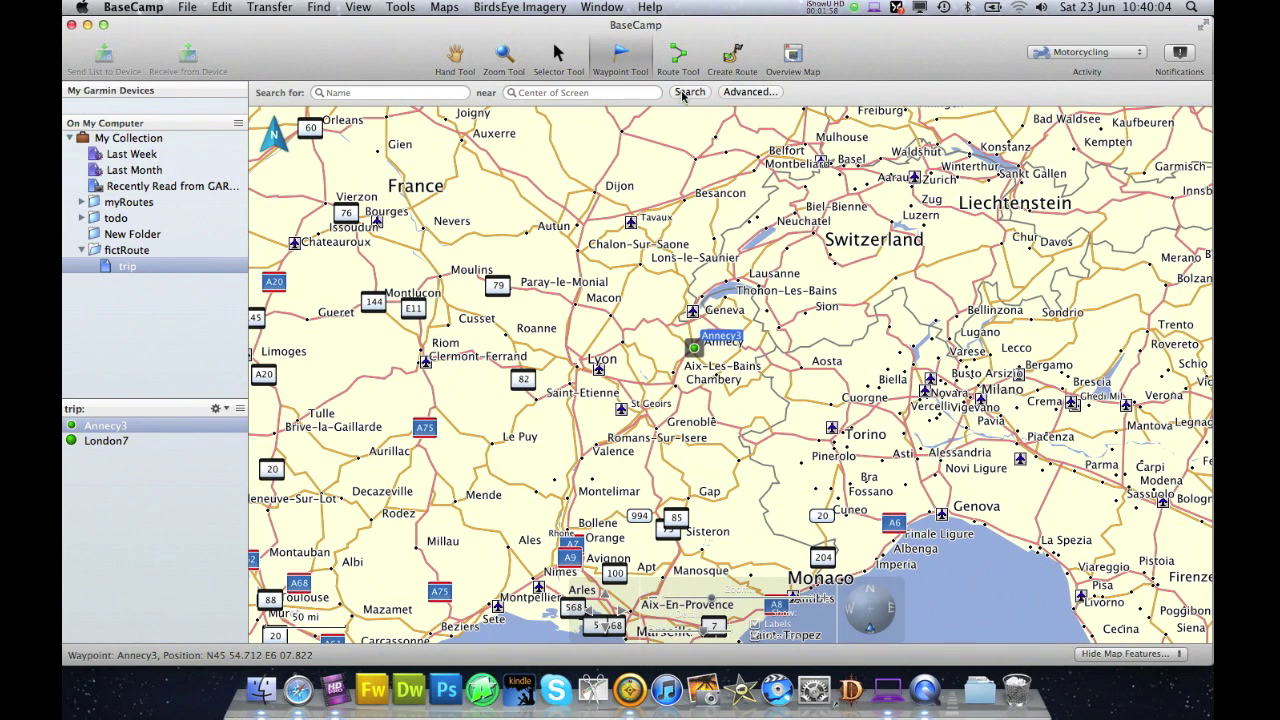
Step: Create a route with the London waypoint as its start and the Annecy waypoint as its destination
{"action": "left_click", "coordinate": [731, 62]}
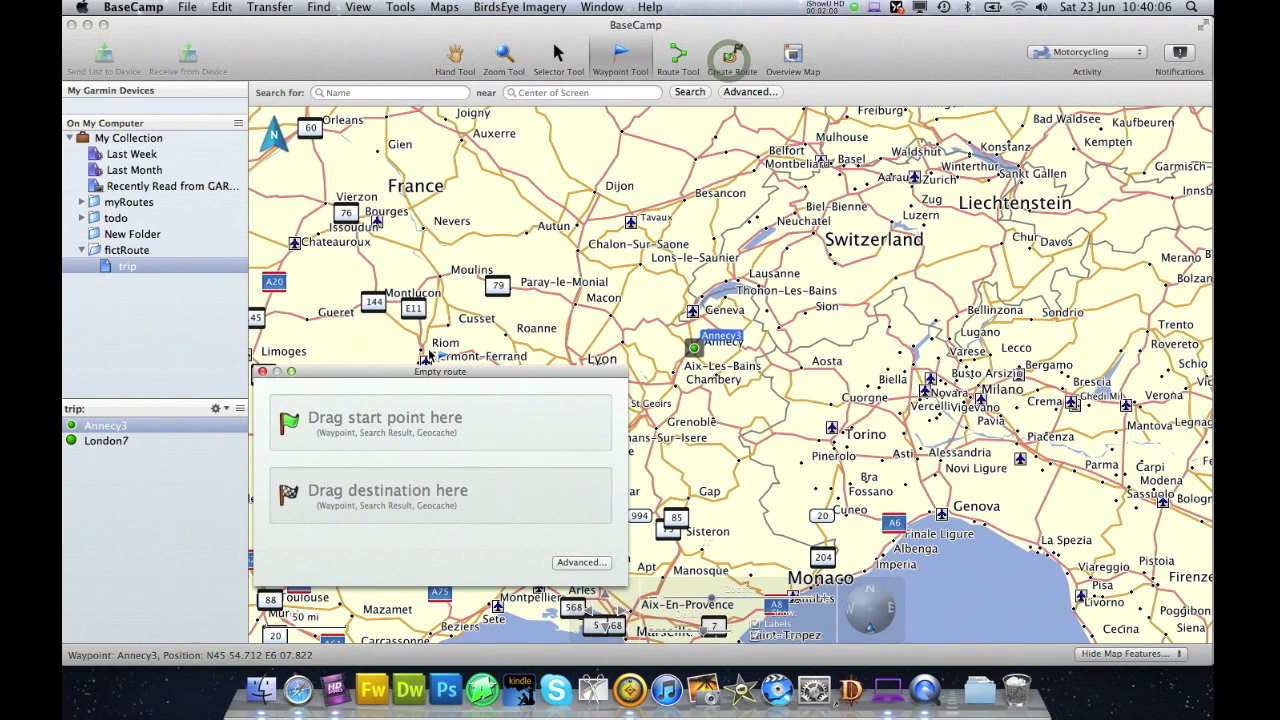
{"action": "double_click", "coordinate": [104, 440]}
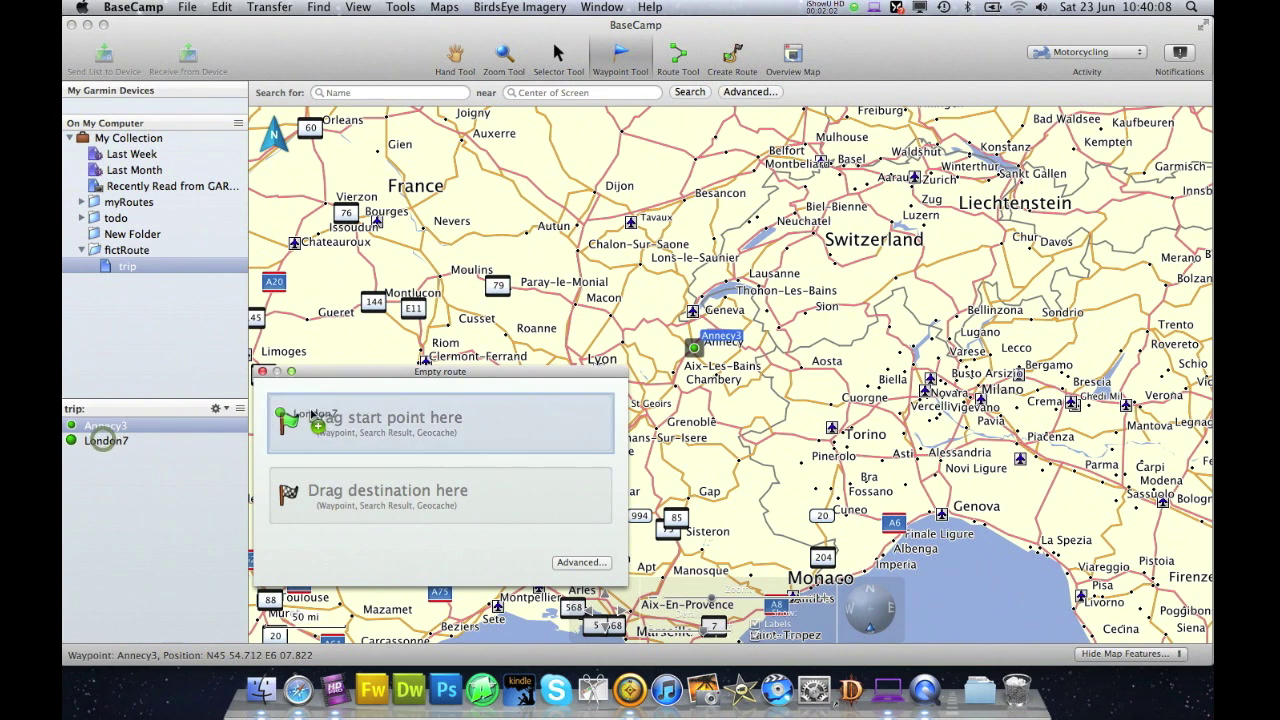
{"action": "left_click_drag", "start_coordinate": [112, 430], "coordinate": [335, 500]}
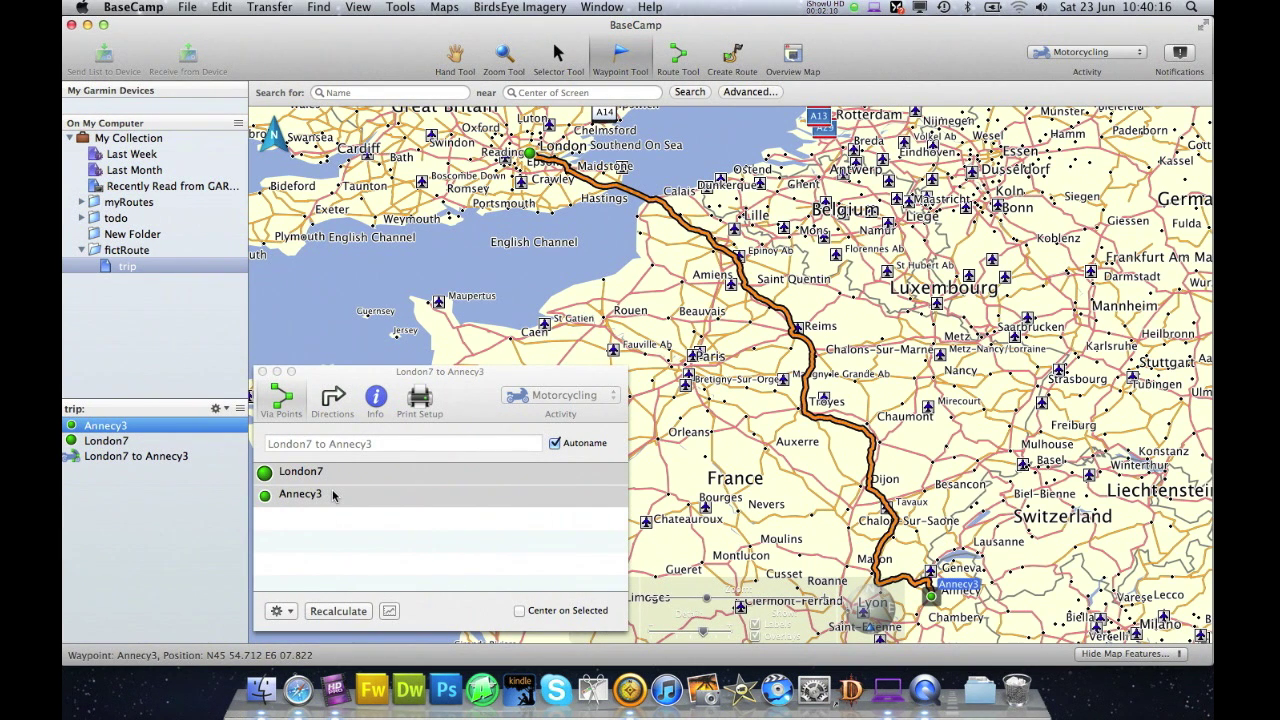
Step: Review the London to Annecy route's directions and summary information, and set the route's color to Red
{"action": "left_click", "coordinate": [334, 402]}
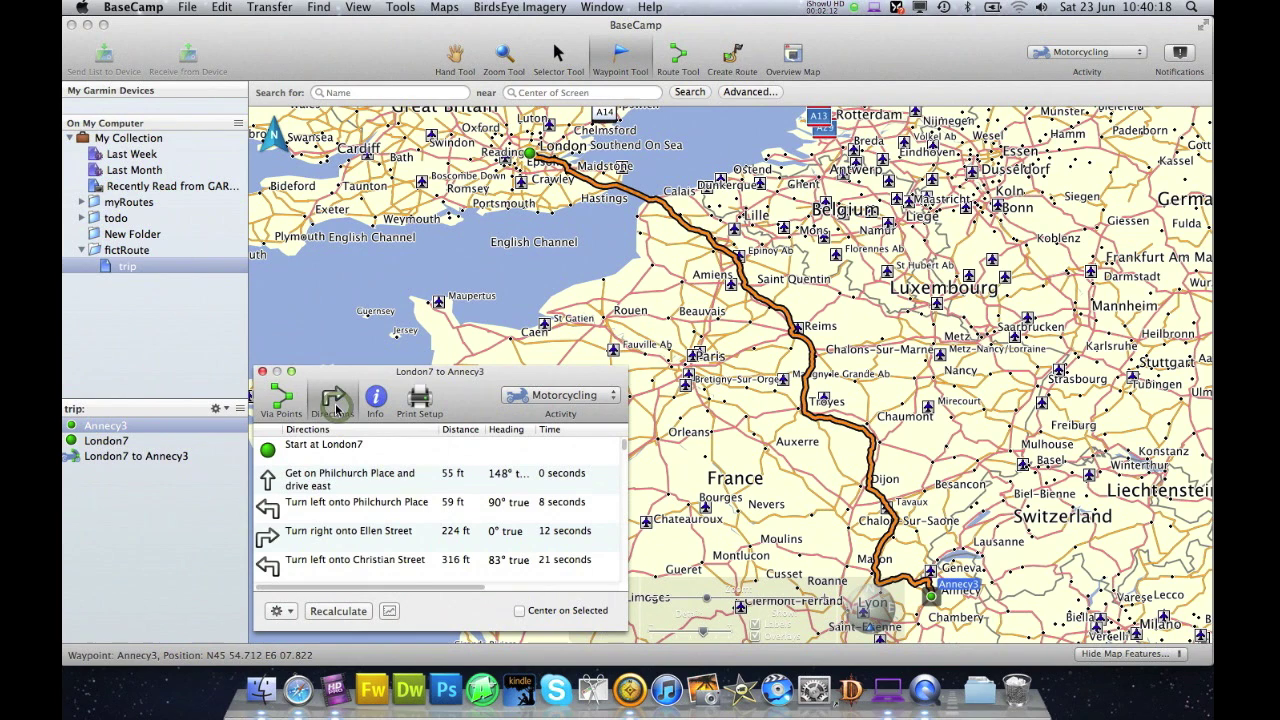
{"action": "left_click", "coordinate": [372, 400]}
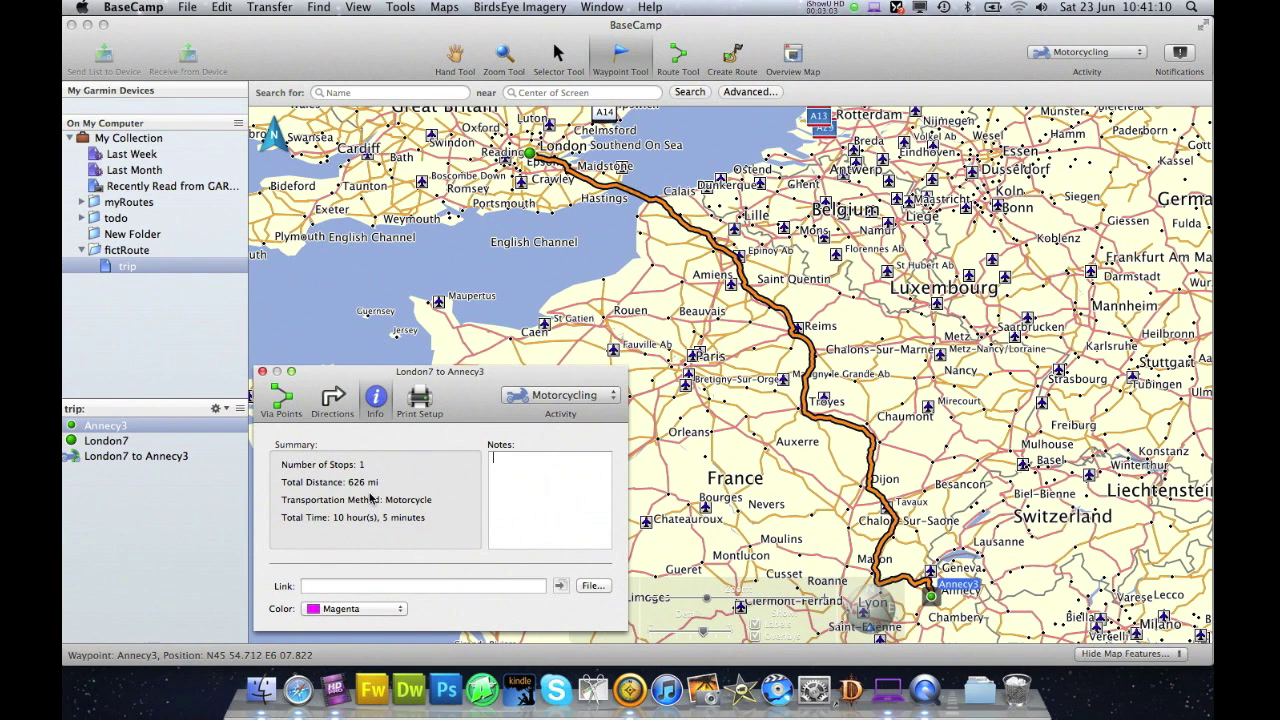
{"action": "left_click", "coordinate": [345, 609]}
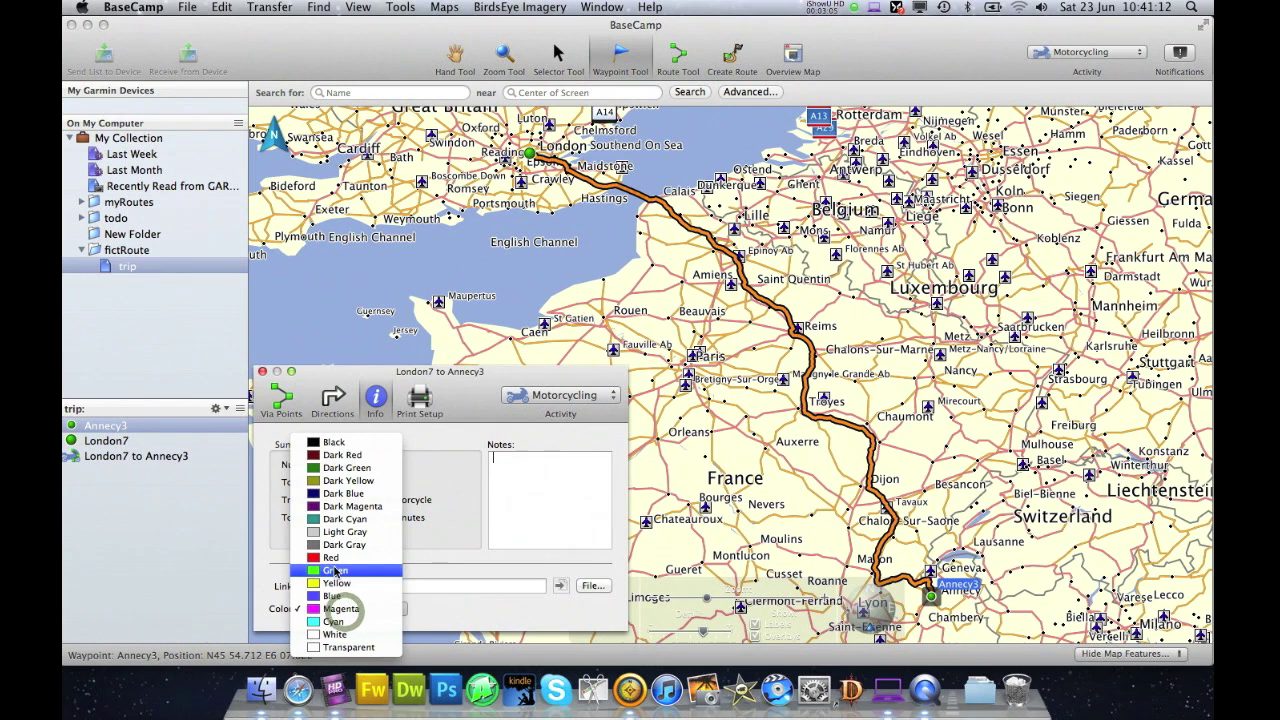
{"action": "left_click", "coordinate": [333, 558]}
Step: Turn off automatic naming for the London to Annecy route and try to rename it as guide
{"action": "left_click", "coordinate": [279, 405]}
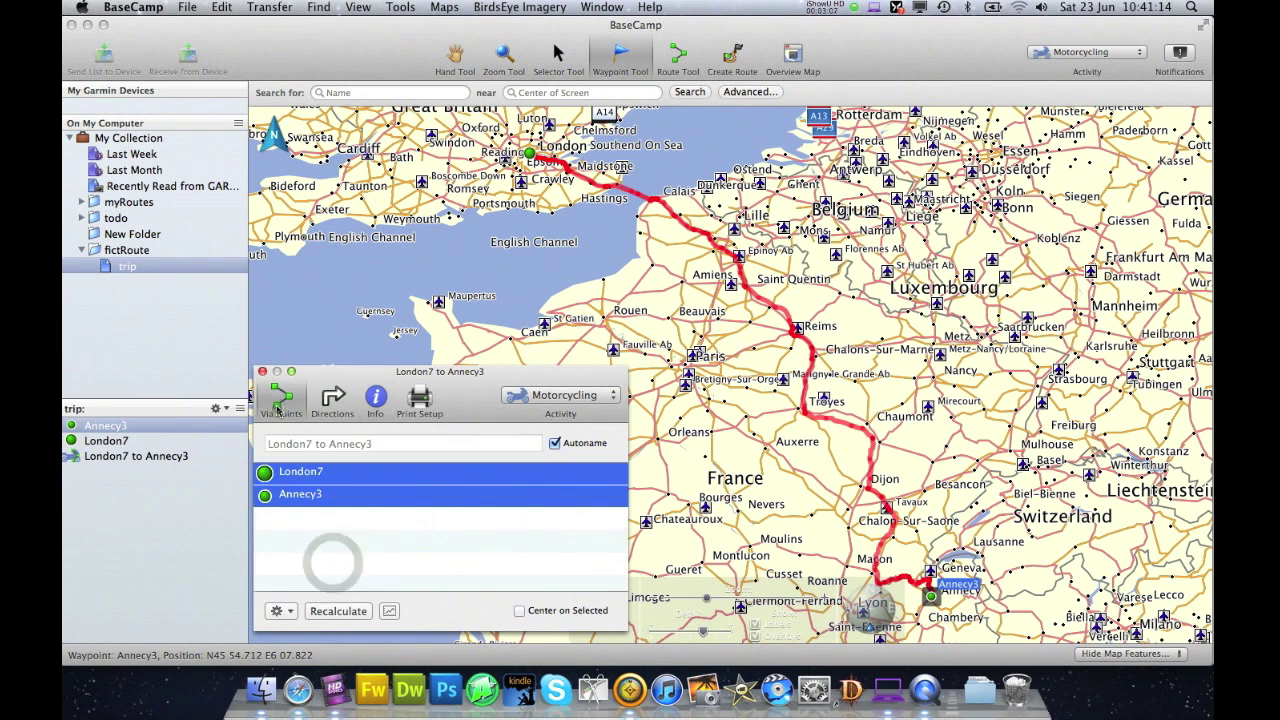
{"action": "left_click", "coordinate": [557, 443]}
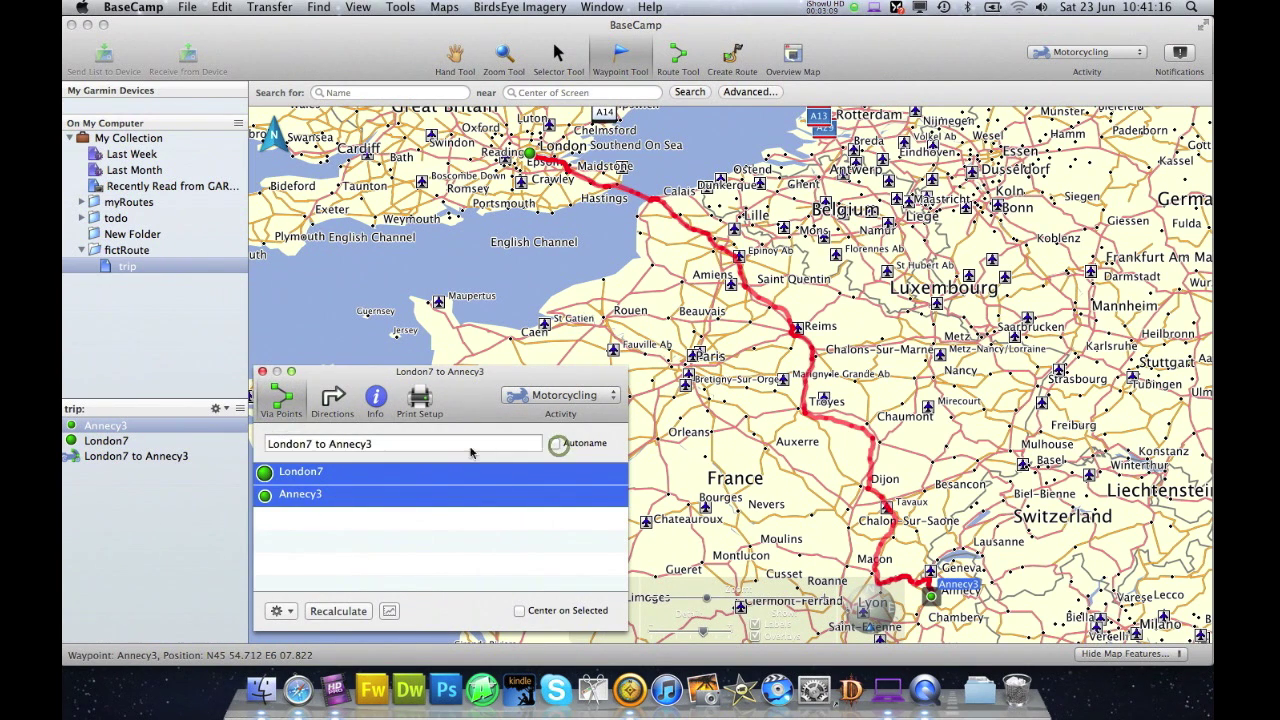
{"action": "triple_click", "coordinate": [414, 443]}
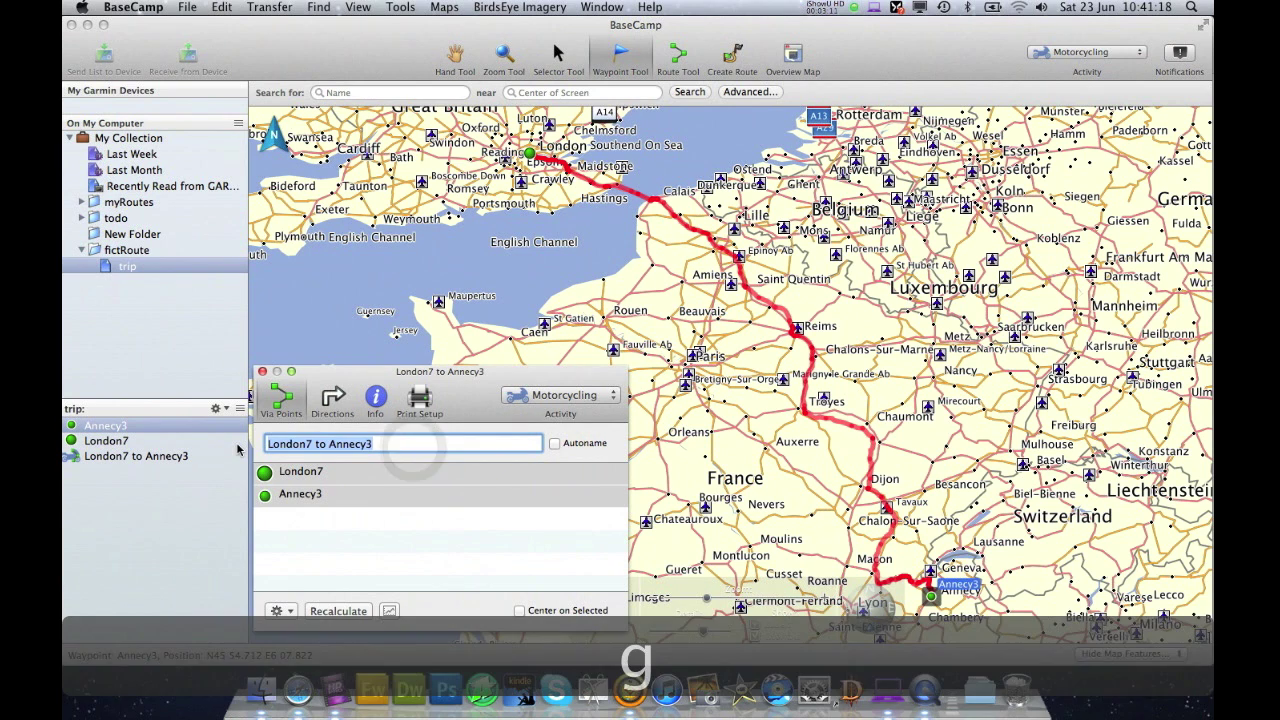
{"action": "type", "text": "guide"}
{"action": "key", "text": "Return"}
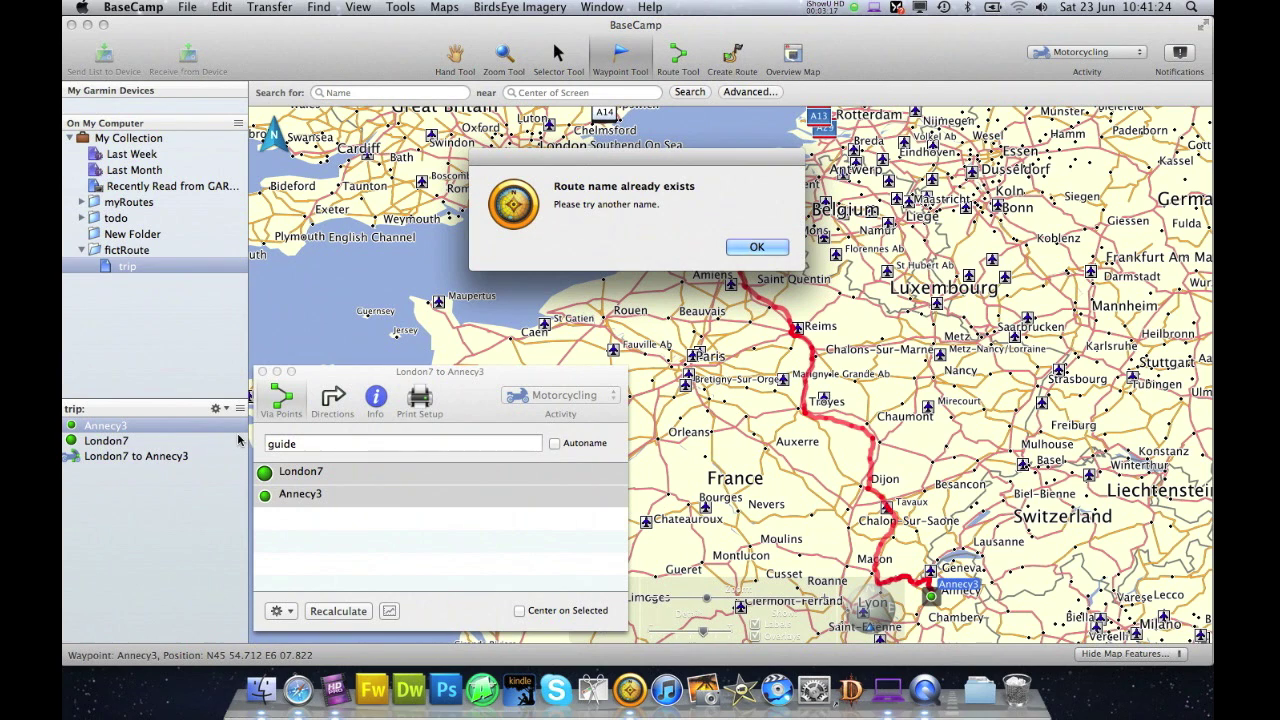
{"action": "left_click", "coordinate": [136, 8]}
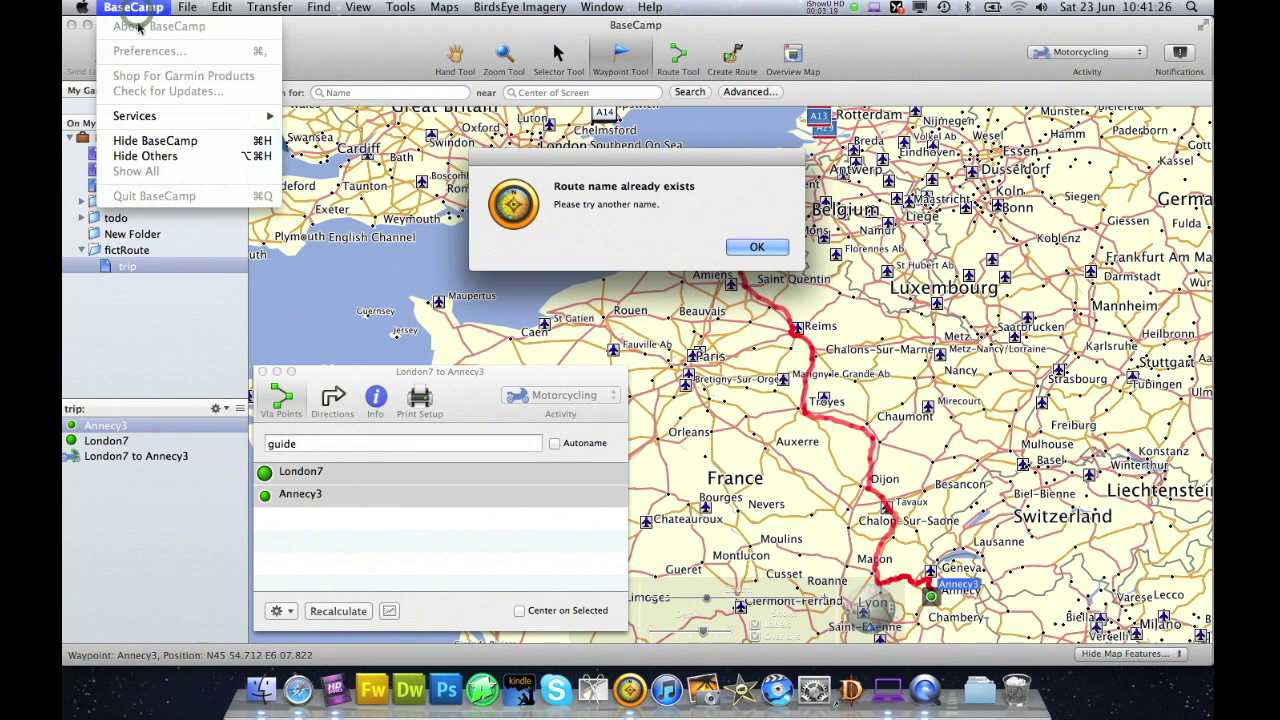
{"action": "left_click", "coordinate": [138, 28]}
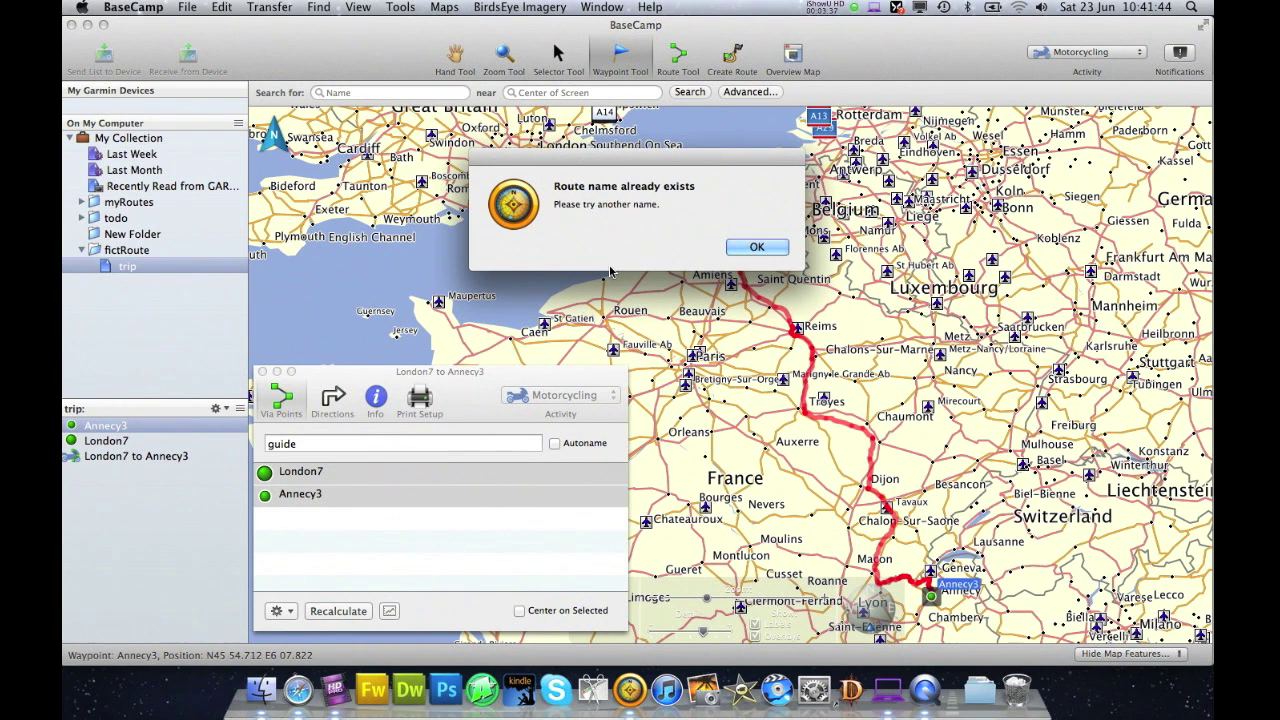
Step: Rename the London to Annecy route as guide1
{"action": "left_click", "coordinate": [316, 447]}
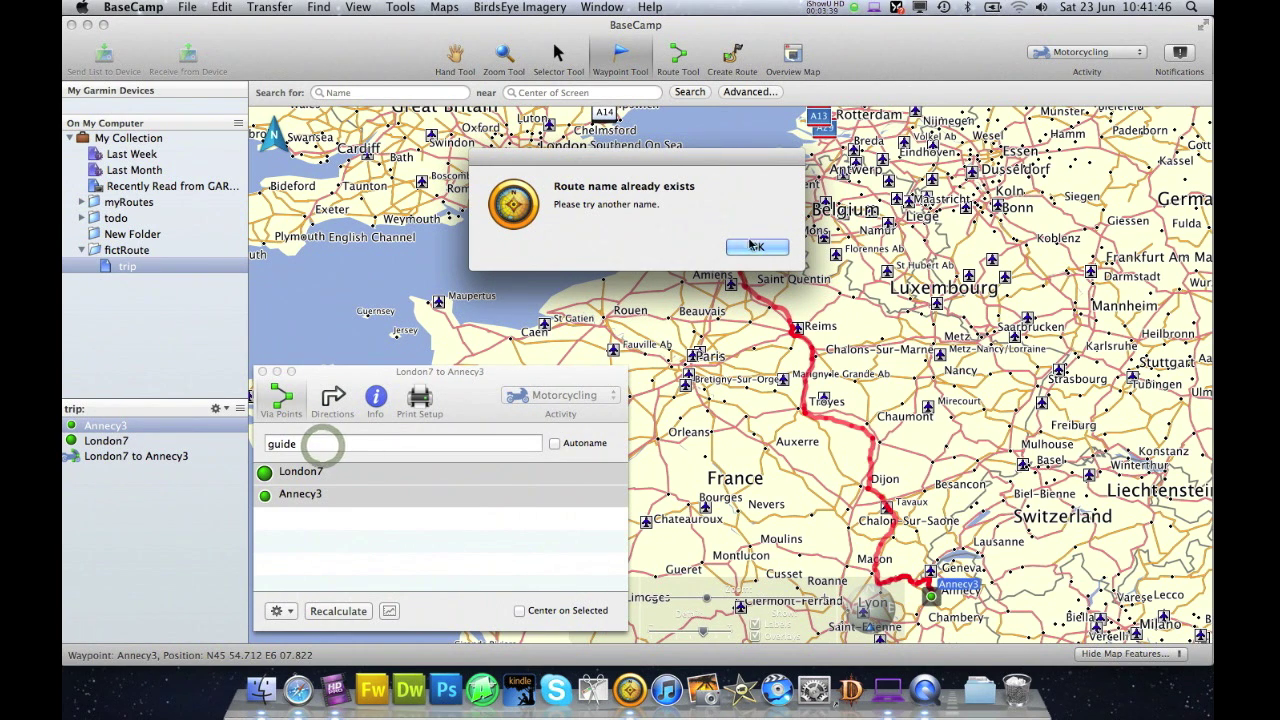
{"action": "key", "text": "Return"}
{"action": "left_click", "coordinate": [350, 440]}
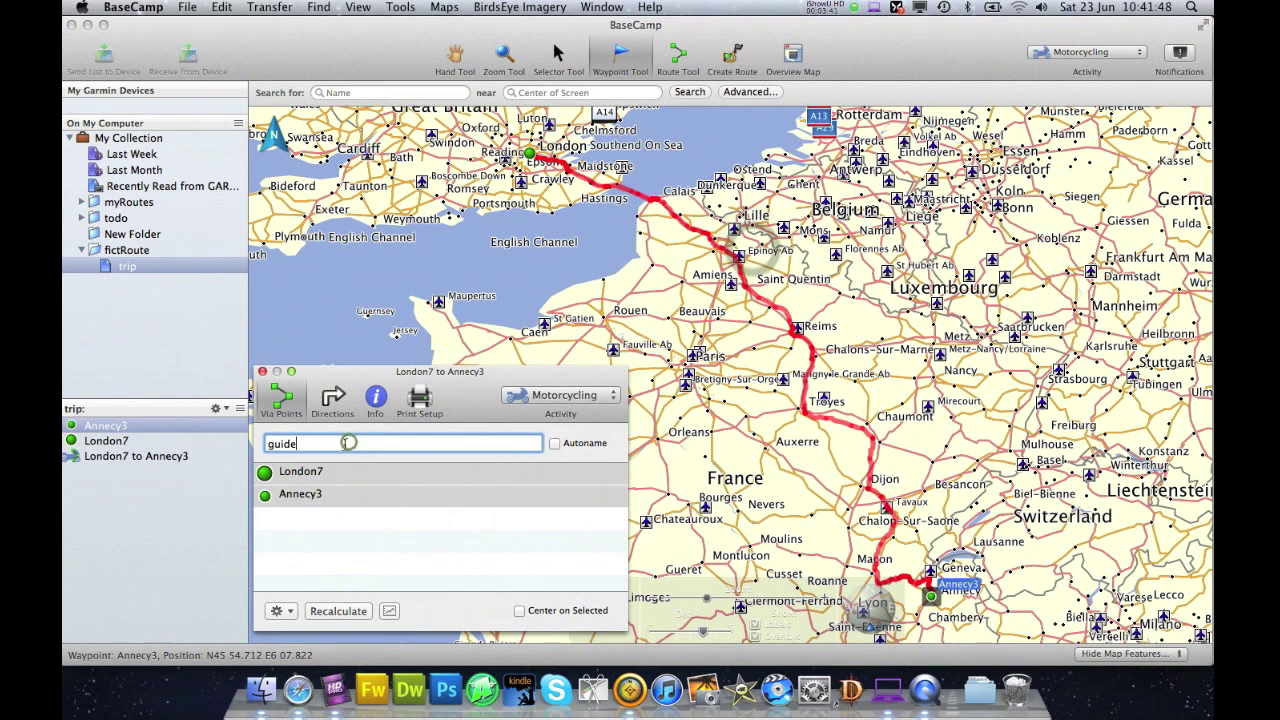
{"action": "type", "text": "1"}
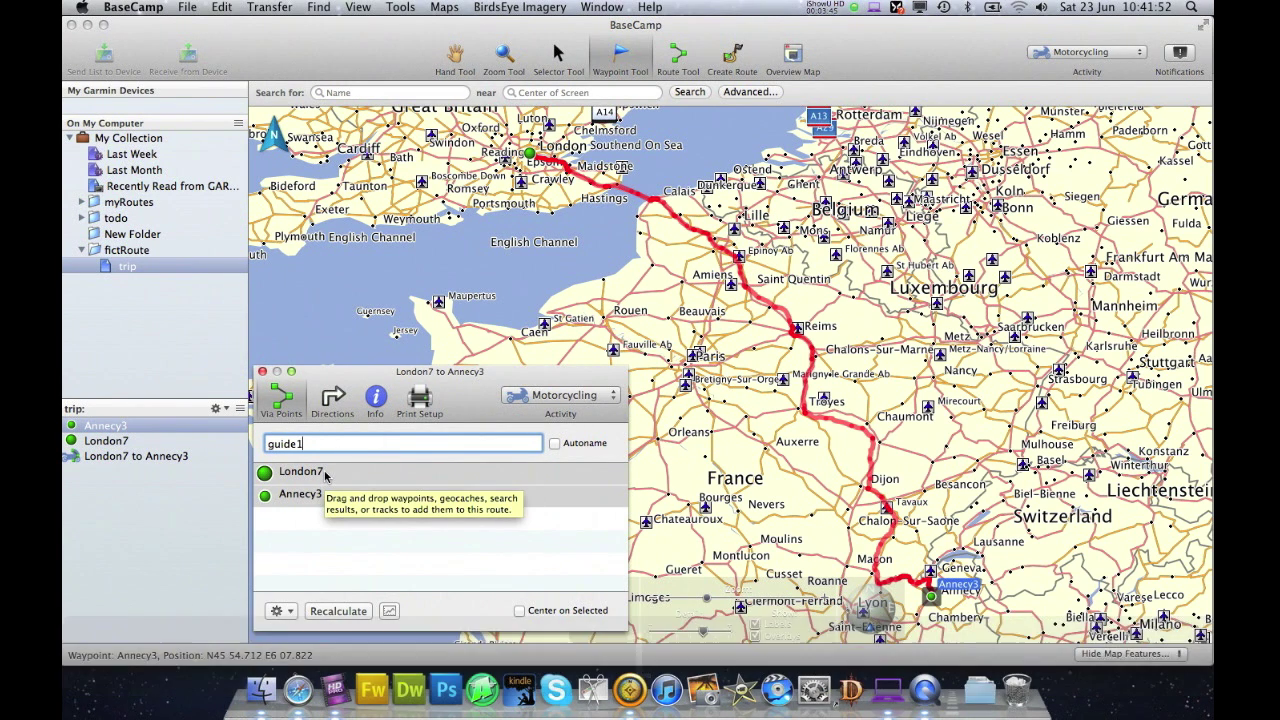
{"action": "key", "text": "Return"}
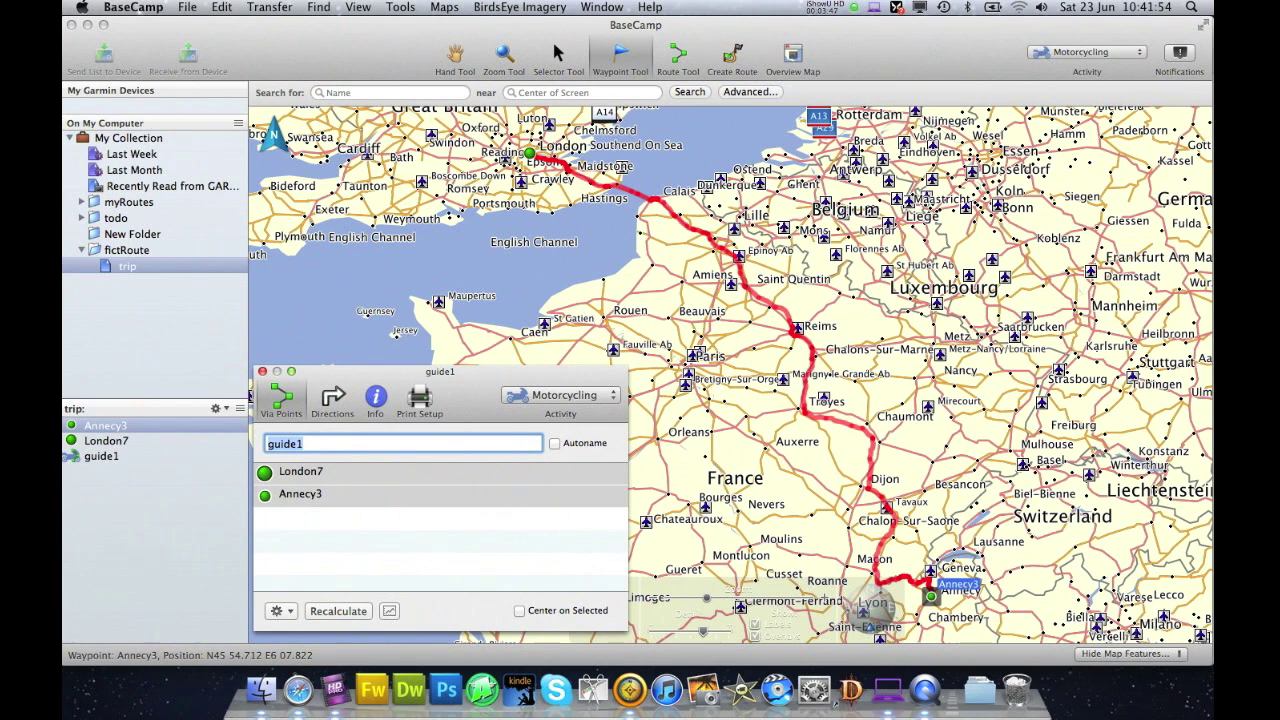
Step: Check the BaseCamp version and the Mac's operating system information, closing both information windows
{"action": "left_click", "coordinate": [131, 8]}
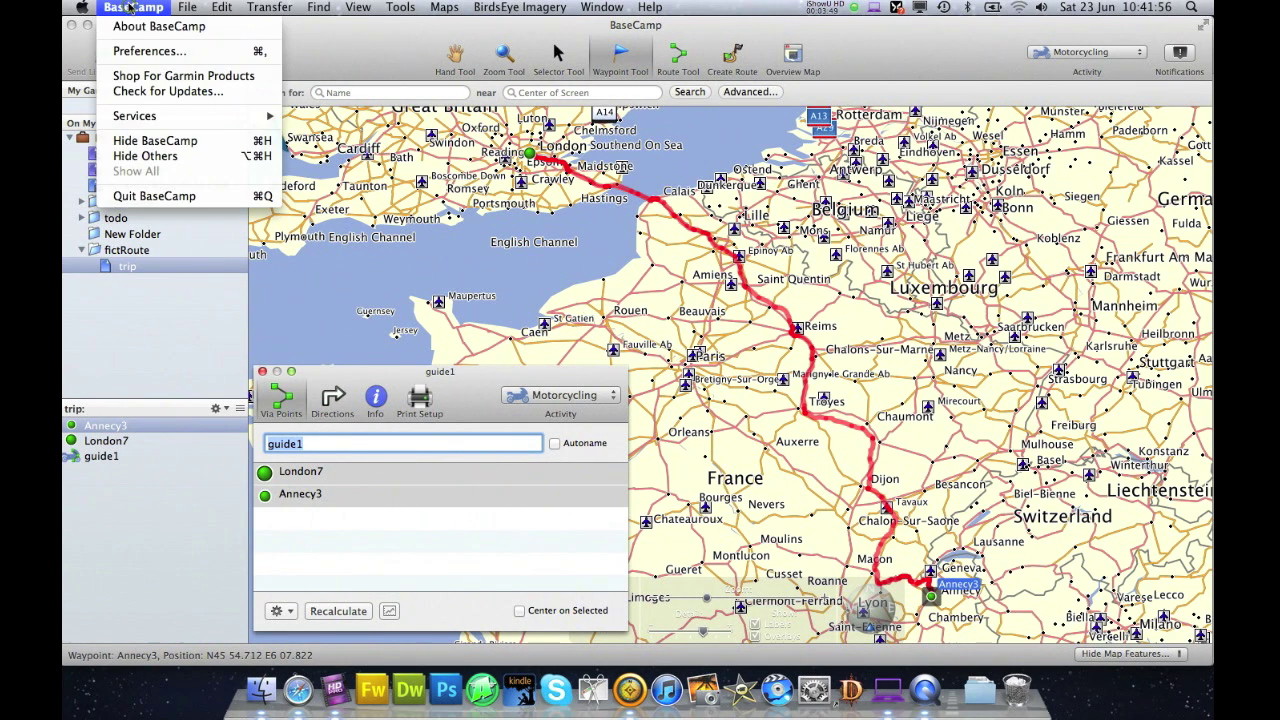
{"action": "left_click", "coordinate": [137, 28]}
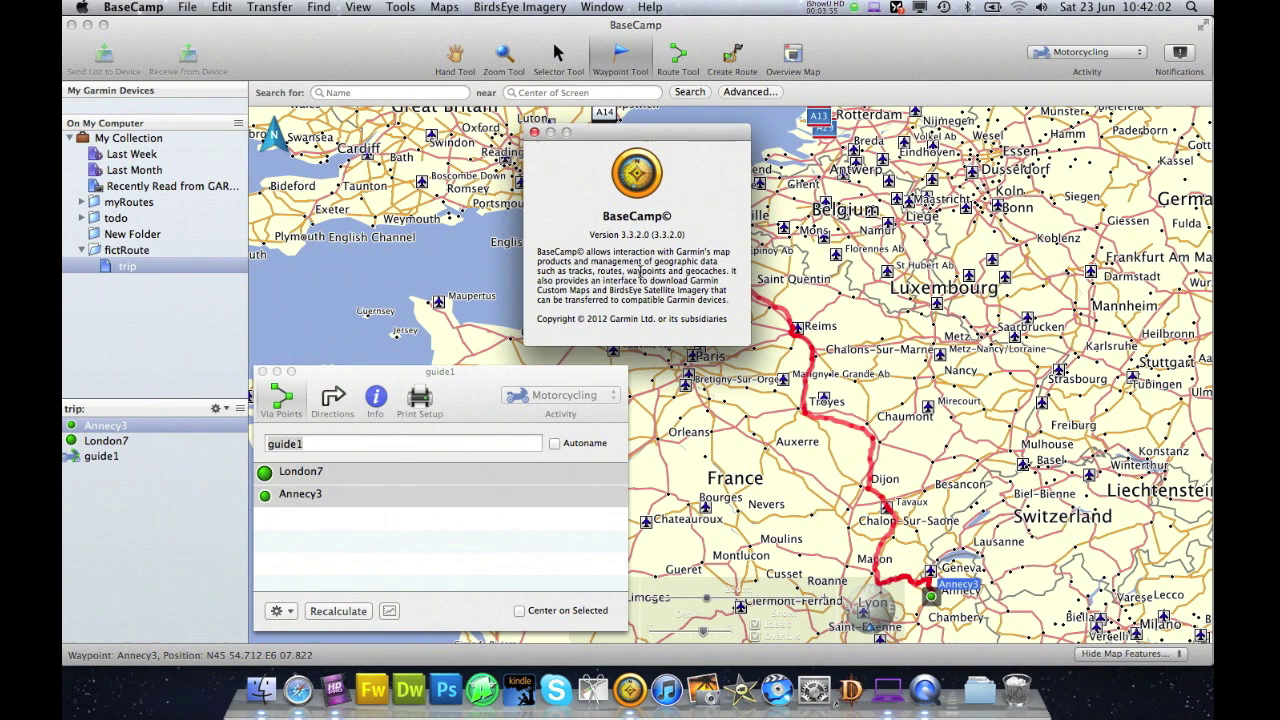
{"action": "left_click", "coordinate": [84, 10]}
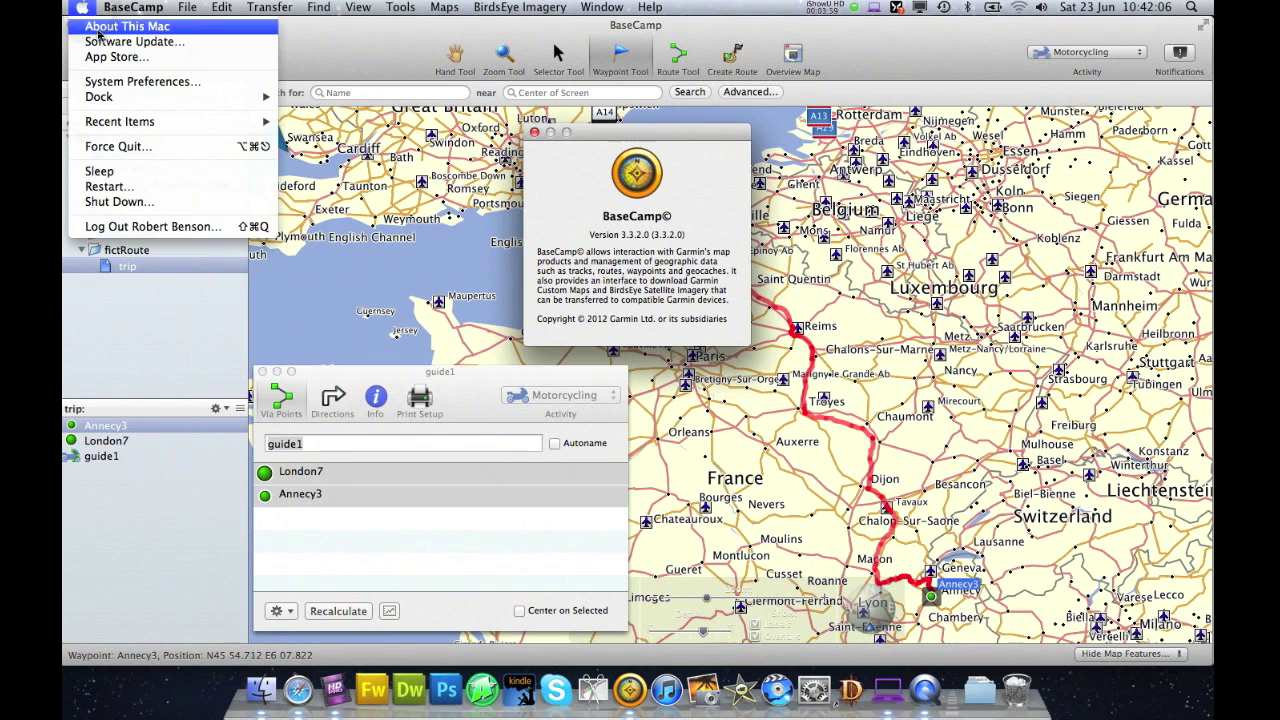
{"action": "left_click", "coordinate": [97, 30]}
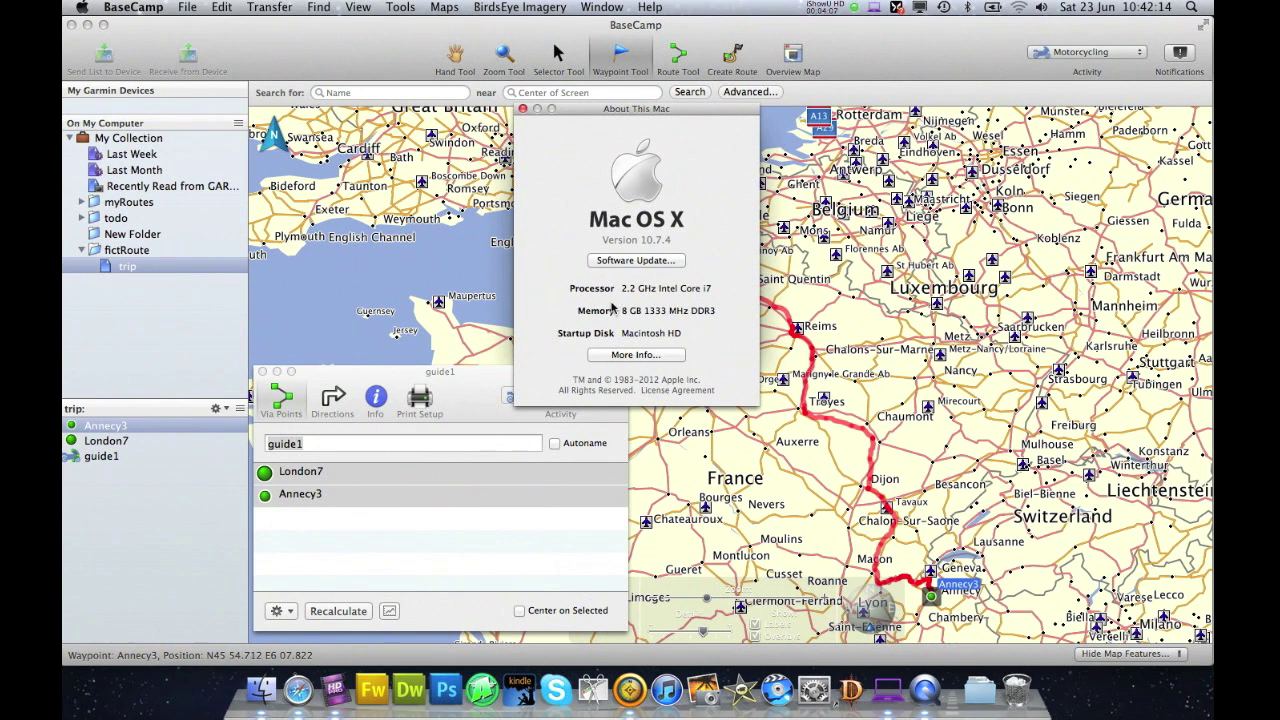
{"action": "left_click", "coordinate": [523, 109]}
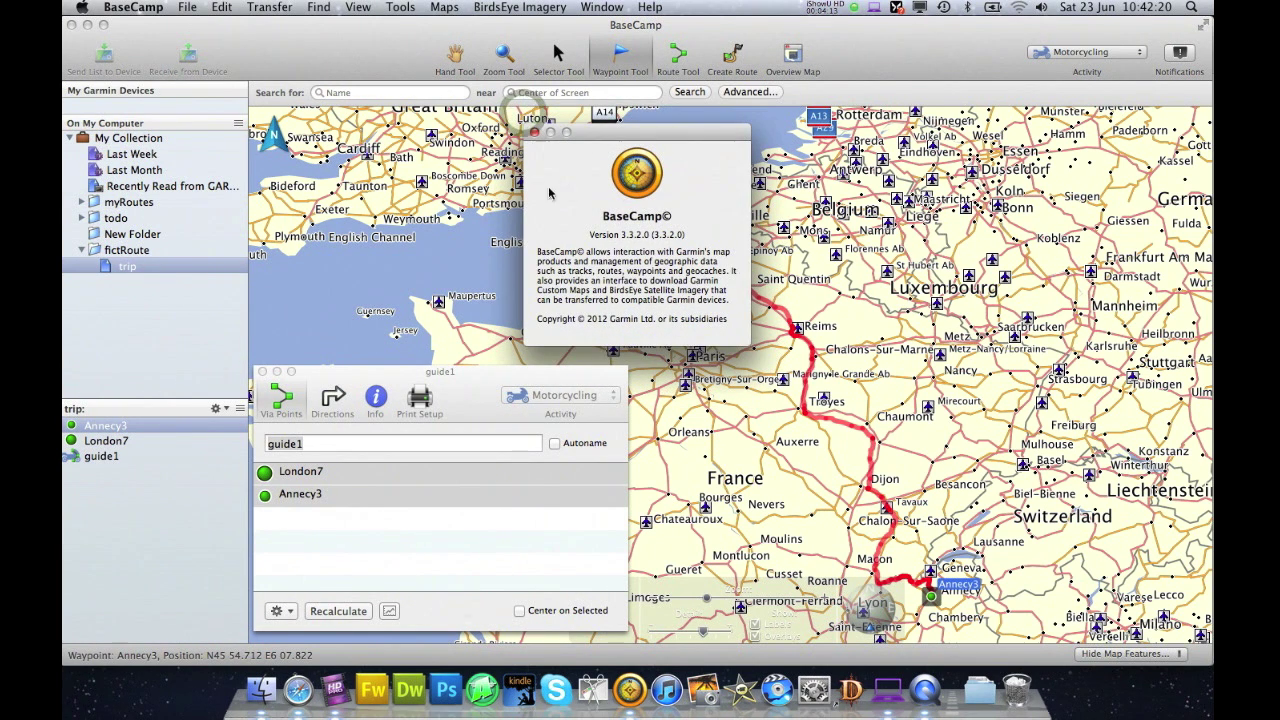
{"action": "left_click", "coordinate": [535, 134]}
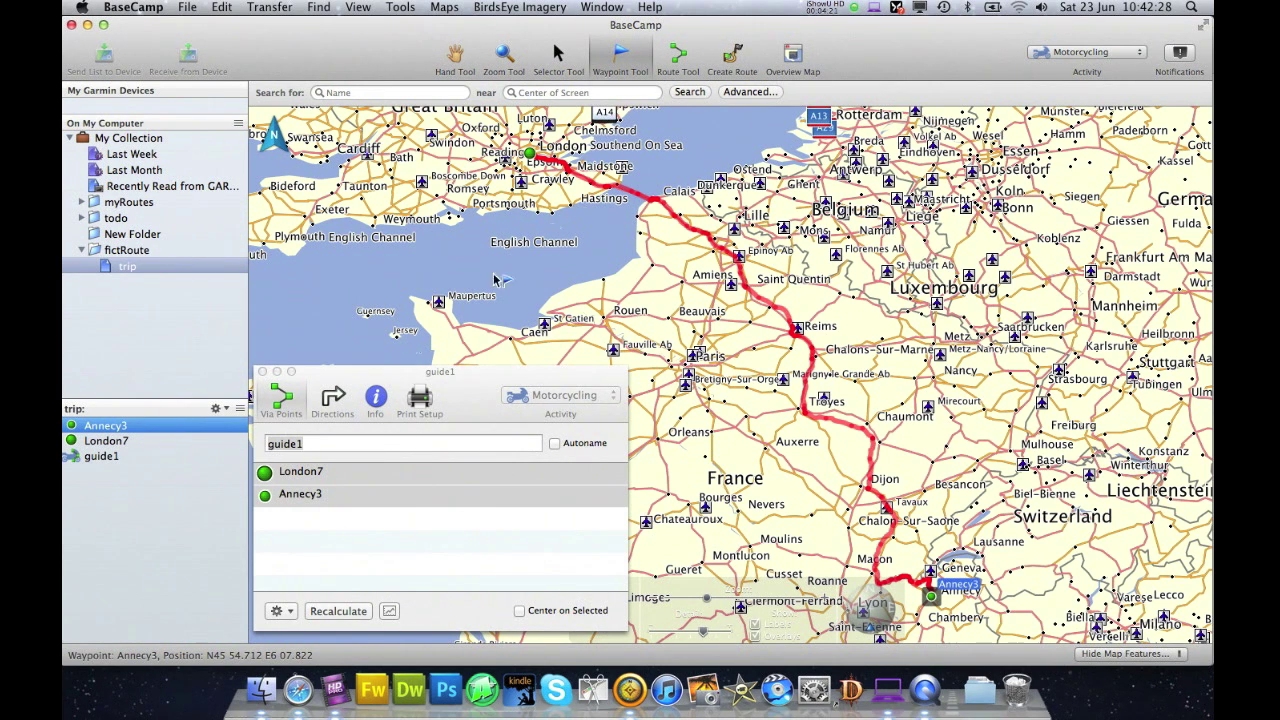
Step: Close the route's properties and place a waypoint named CT1 on the route just east of the Channel Tunnel terminal loops near Newington, Folkestone
{"action": "left_click", "coordinate": [263, 372]}
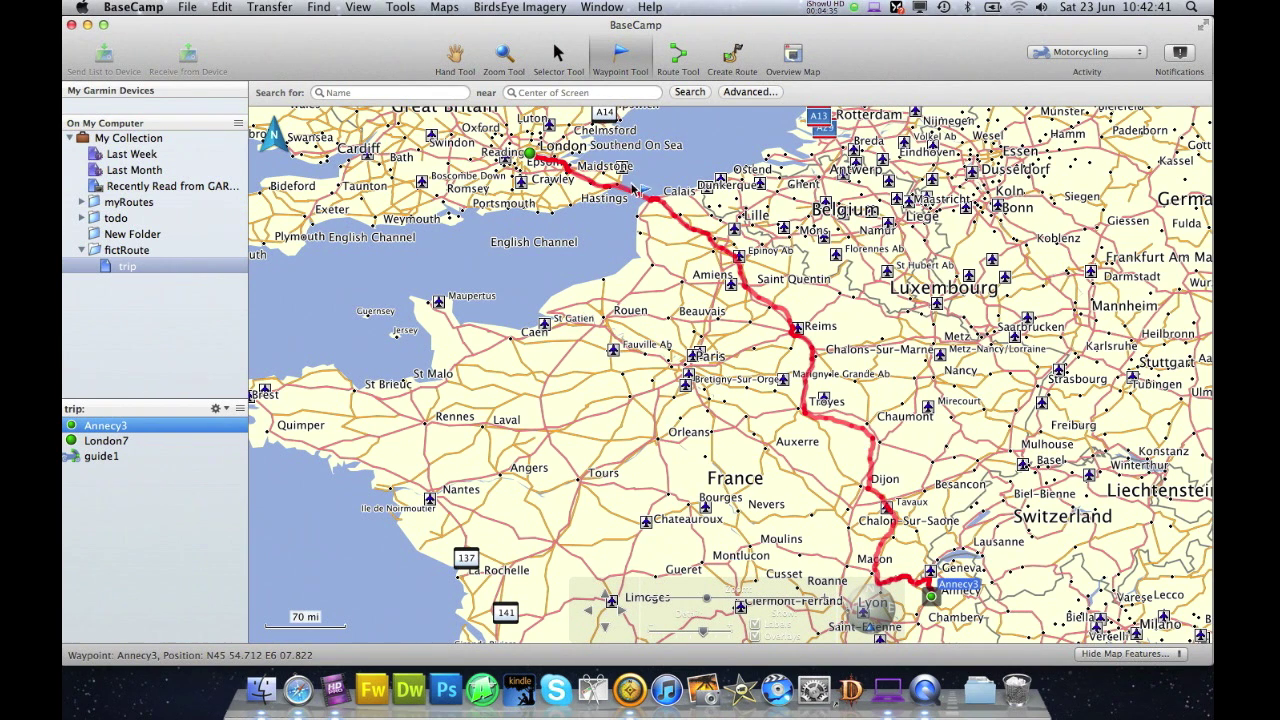
{"action": "left_click", "coordinate": [512, 60]}
{"action": "left_click_drag", "start_coordinate": [592, 163], "coordinate": [665, 226]}
{"action": "left_click_drag", "start_coordinate": [588, 278], "coordinate": [741, 426]}
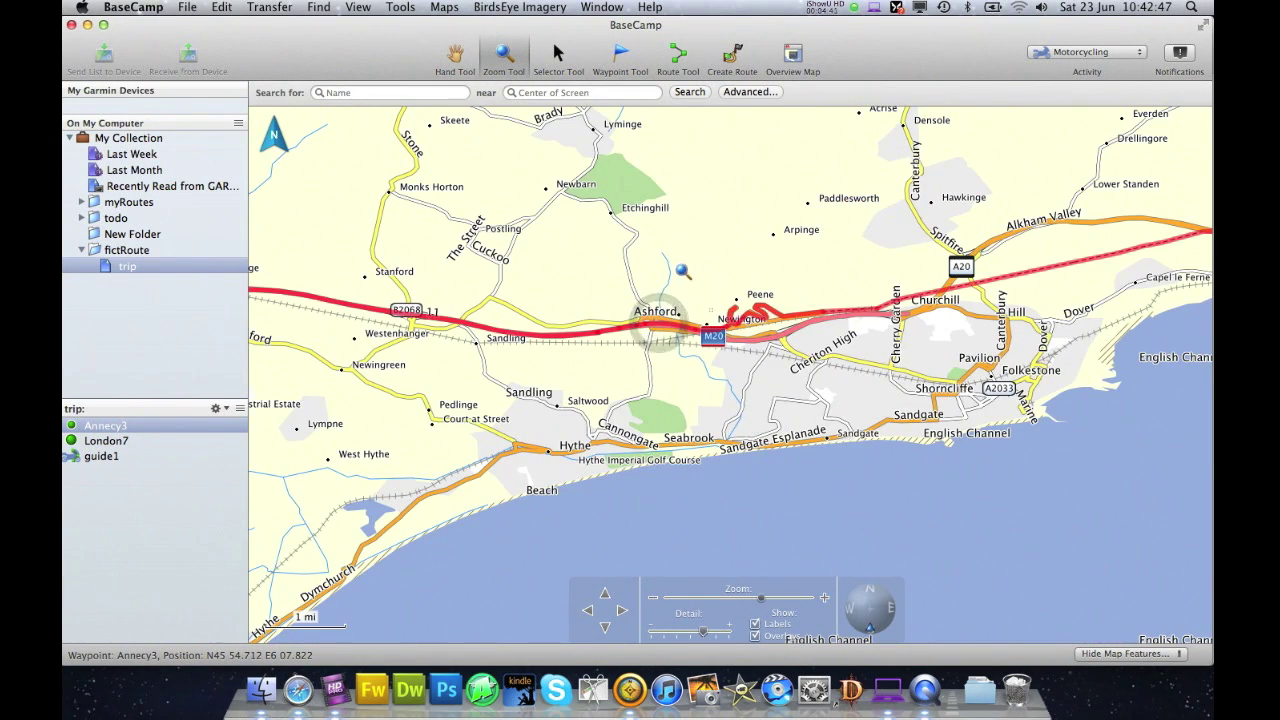
{"action": "left_click", "coordinate": [866, 471]}
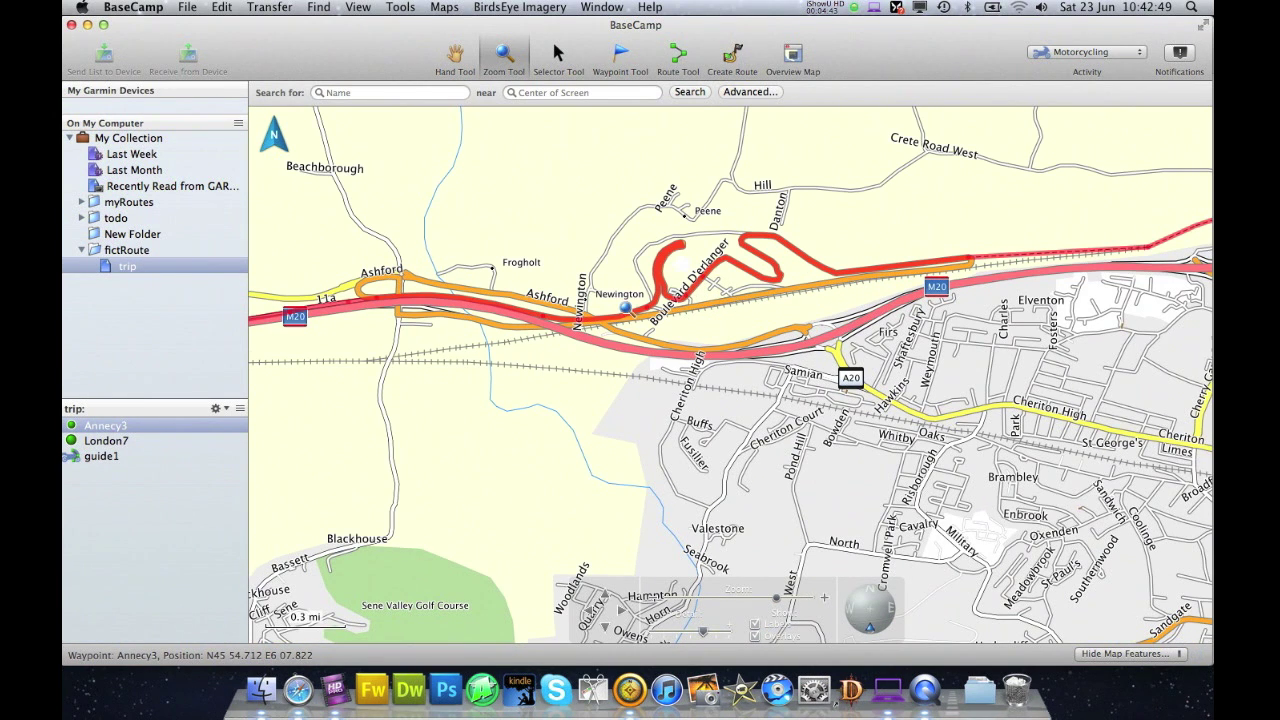
{"action": "left_click", "coordinate": [621, 66]}
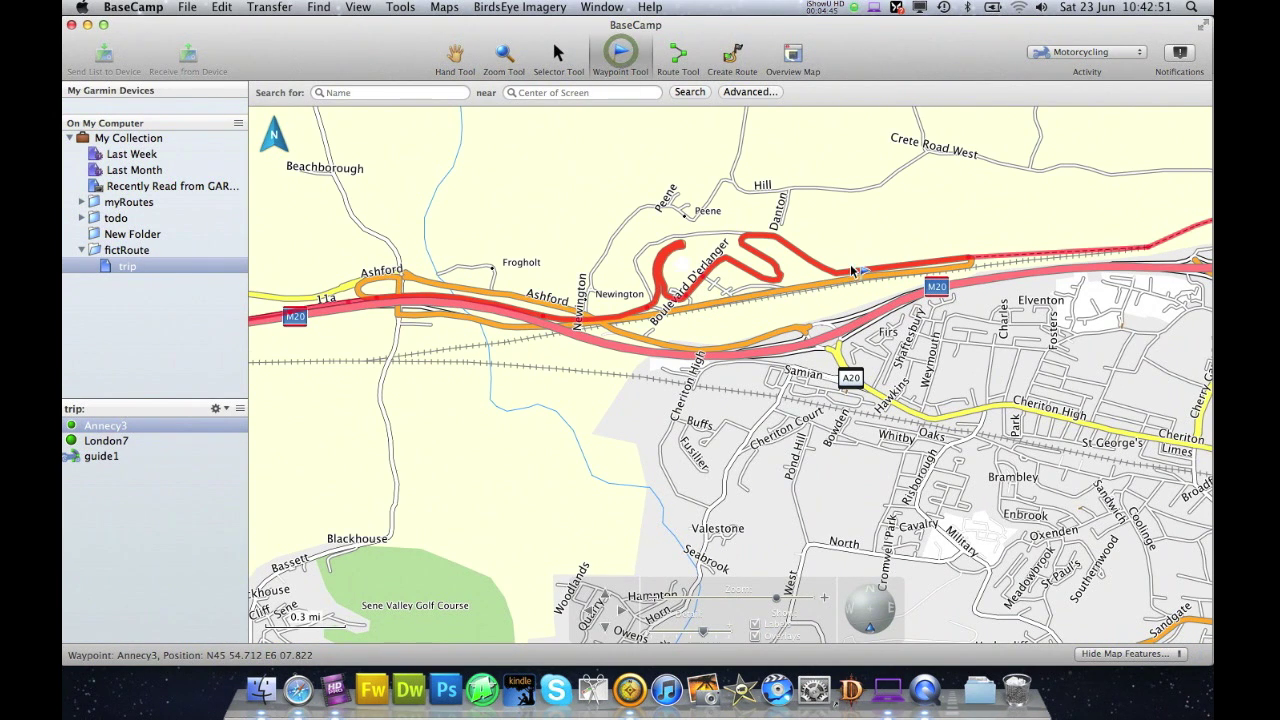
{"action": "left_click", "coordinate": [857, 269]}
{"action": "double_click", "coordinate": [680, 188]}
{"action": "type", "text": "CT1"}
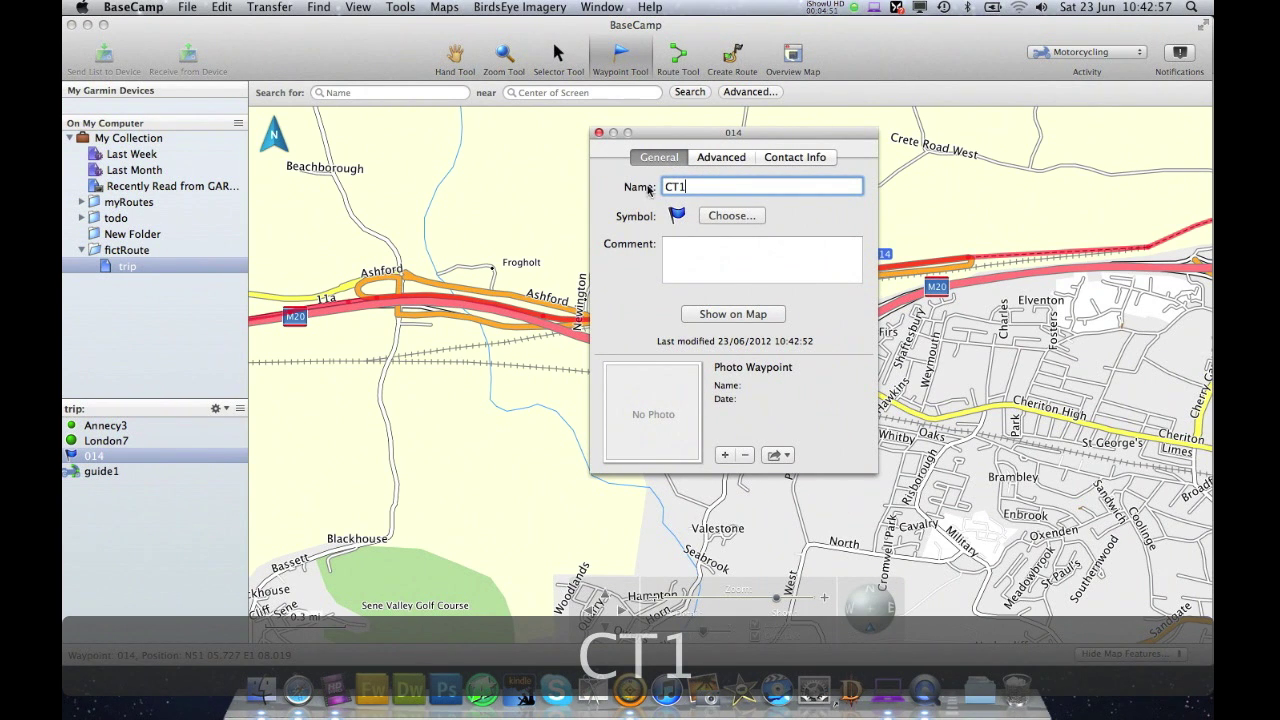
{"action": "left_click", "coordinate": [599, 133]}
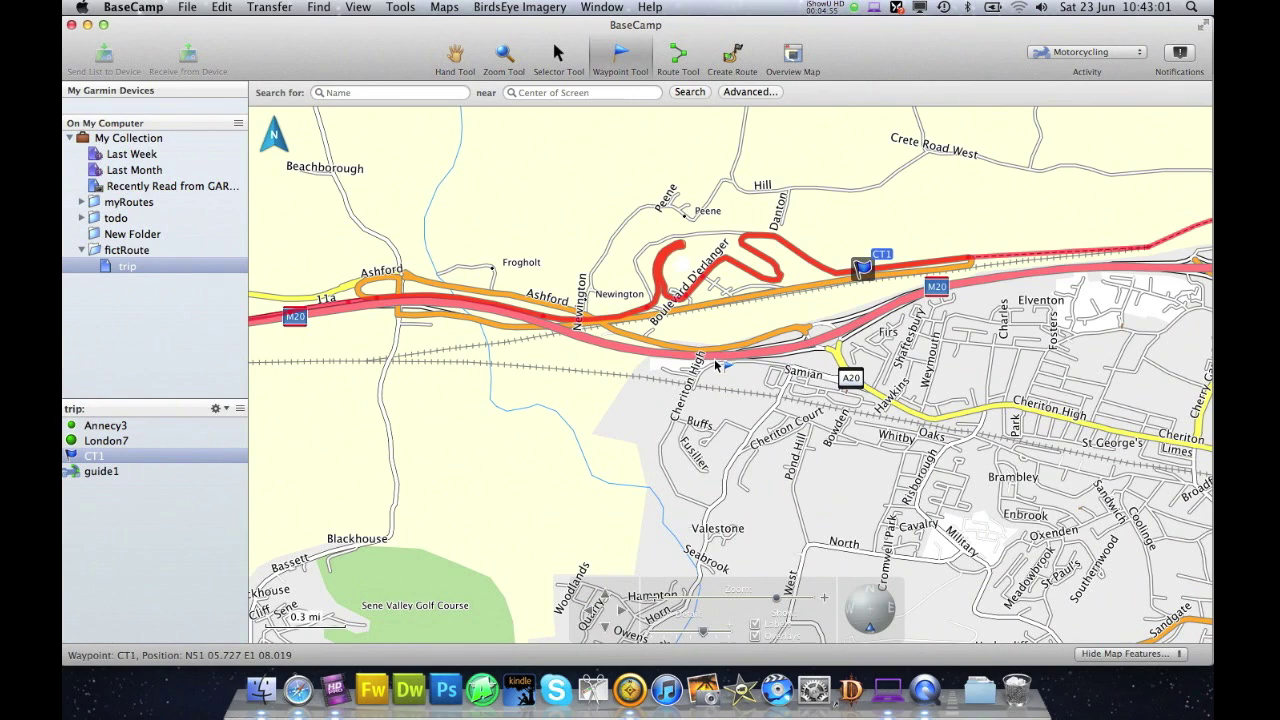
Step: Place a waypoint named CTfs on the route along the A16 at Calais, just west of Rue D'épinal
{"action": "scroll", "coordinate": [700, 358], "scroll_direction": "down", "scroll_amount": 5}
{"action": "scroll", "coordinate": [716, 364], "scroll_direction": "down", "scroll_amount": 2}
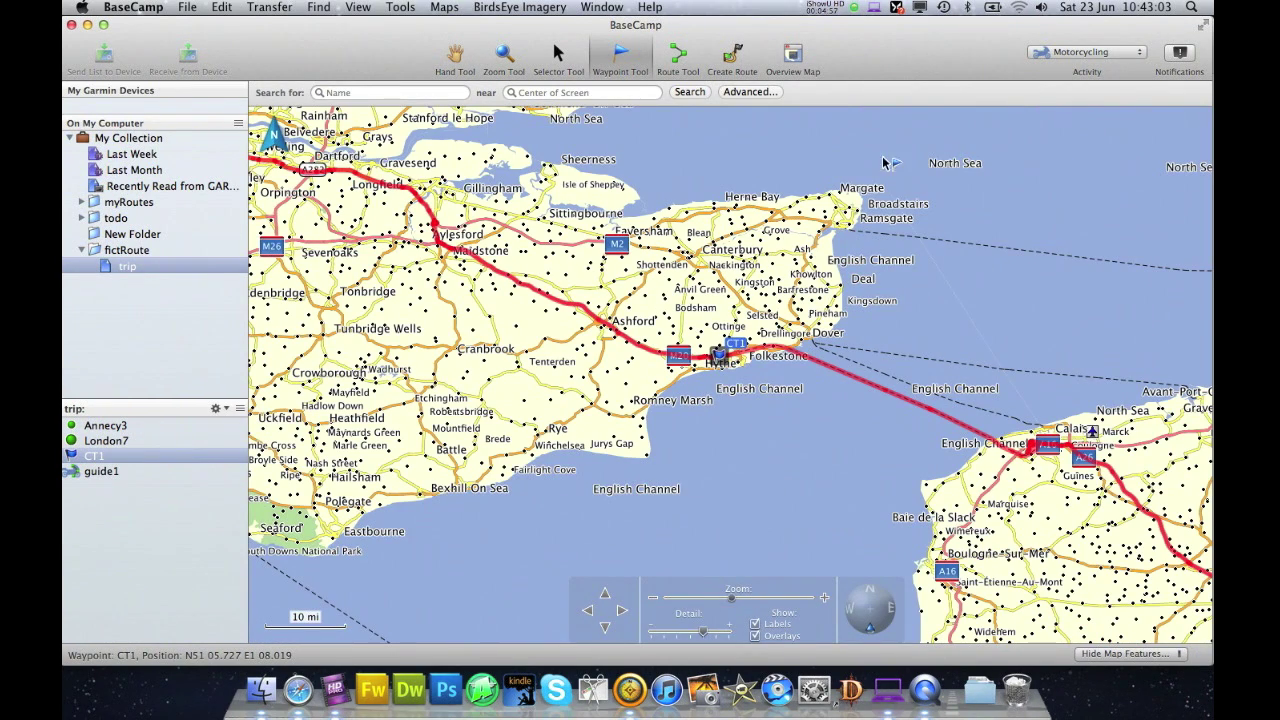
{"action": "left_click", "coordinate": [503, 63]}
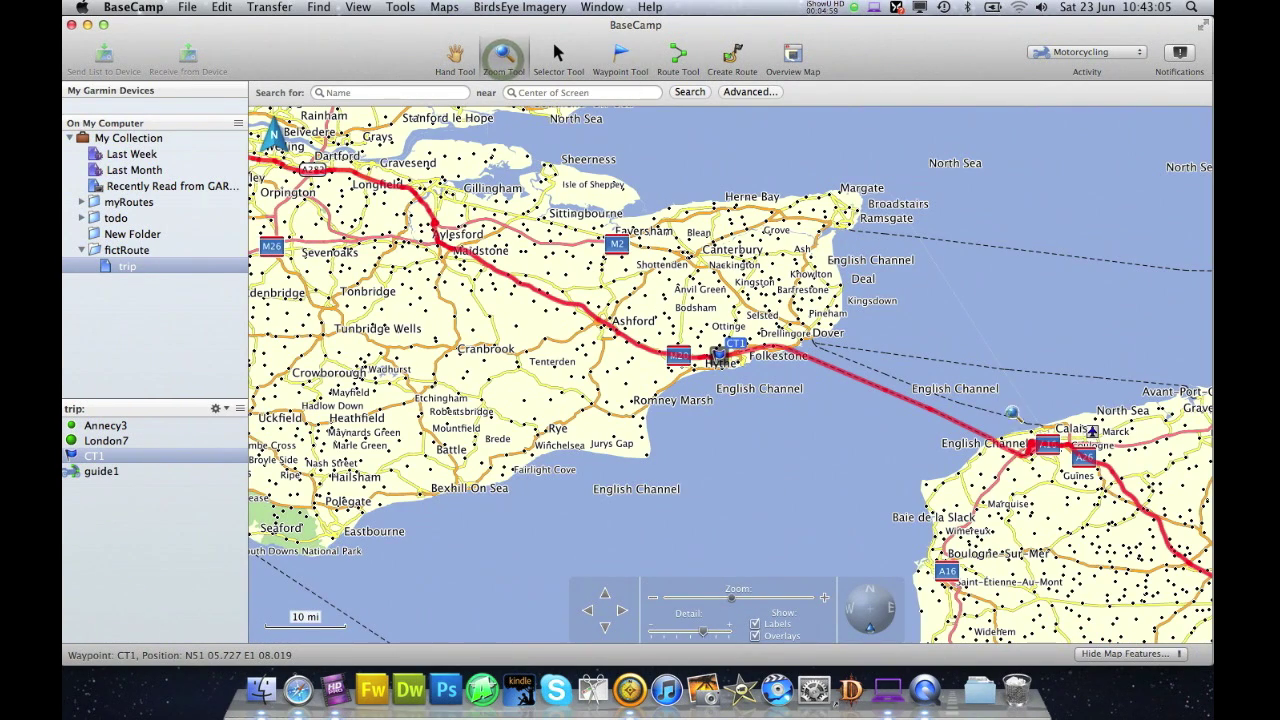
{"action": "left_click", "coordinate": [1012, 411]}
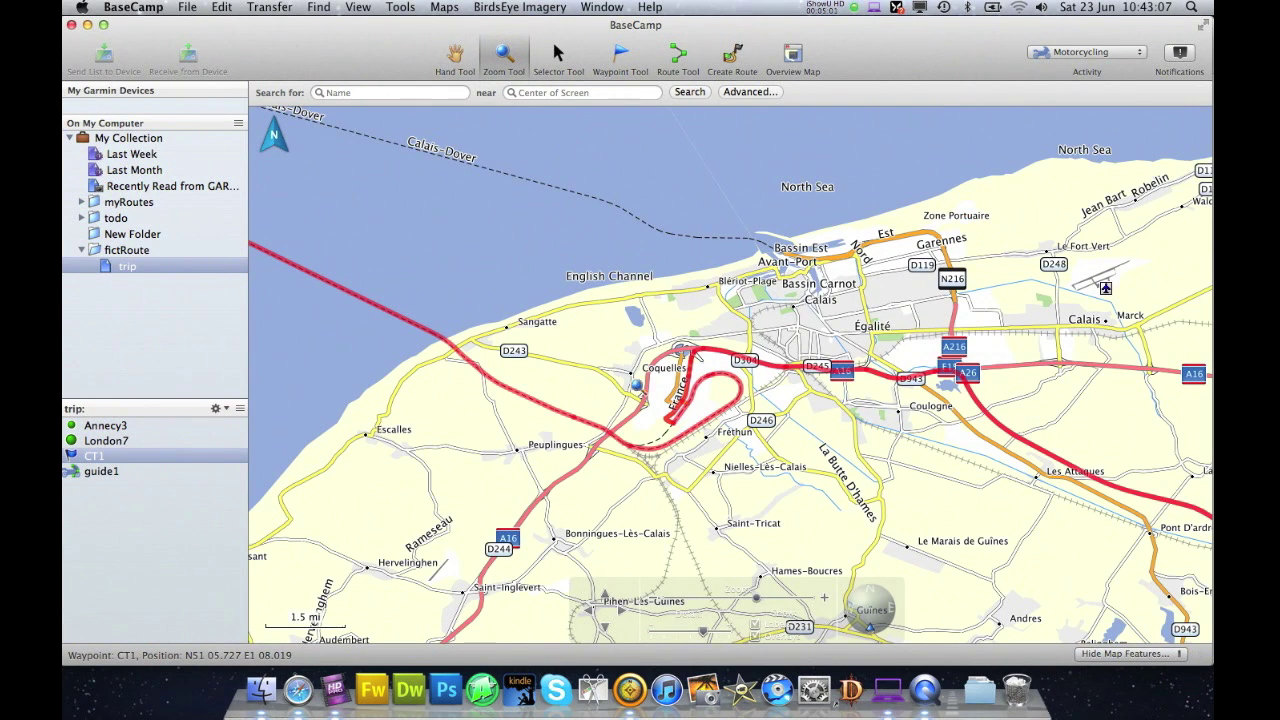
{"action": "left_click_drag", "start_coordinate": [642, 306], "coordinate": [740, 380]}
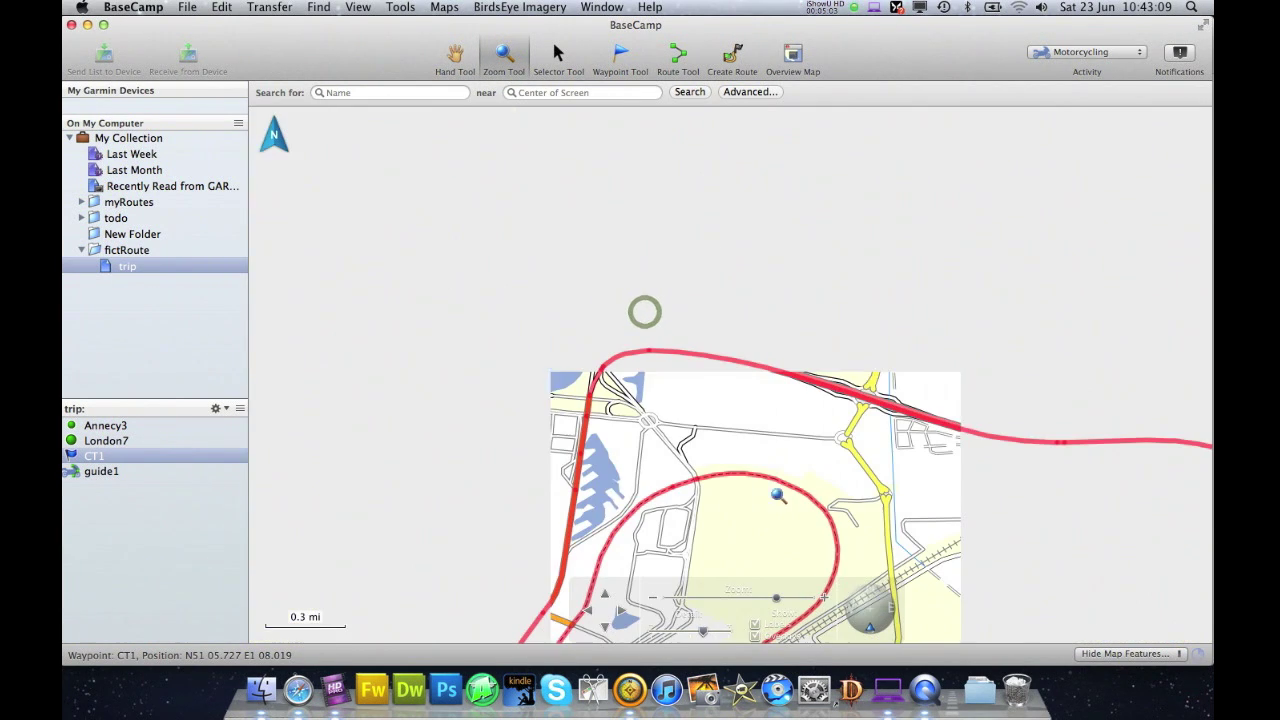
{"action": "left_click", "coordinate": [957, 390]}
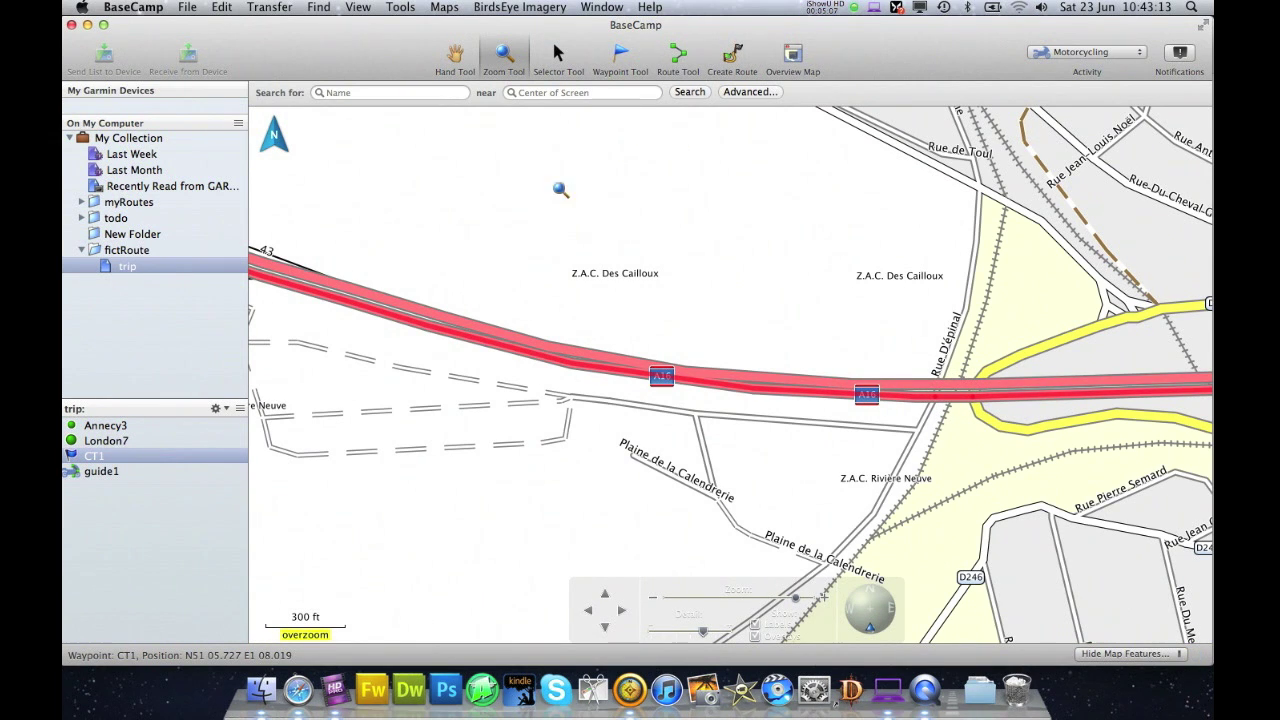
{"action": "left_click", "coordinate": [617, 57]}
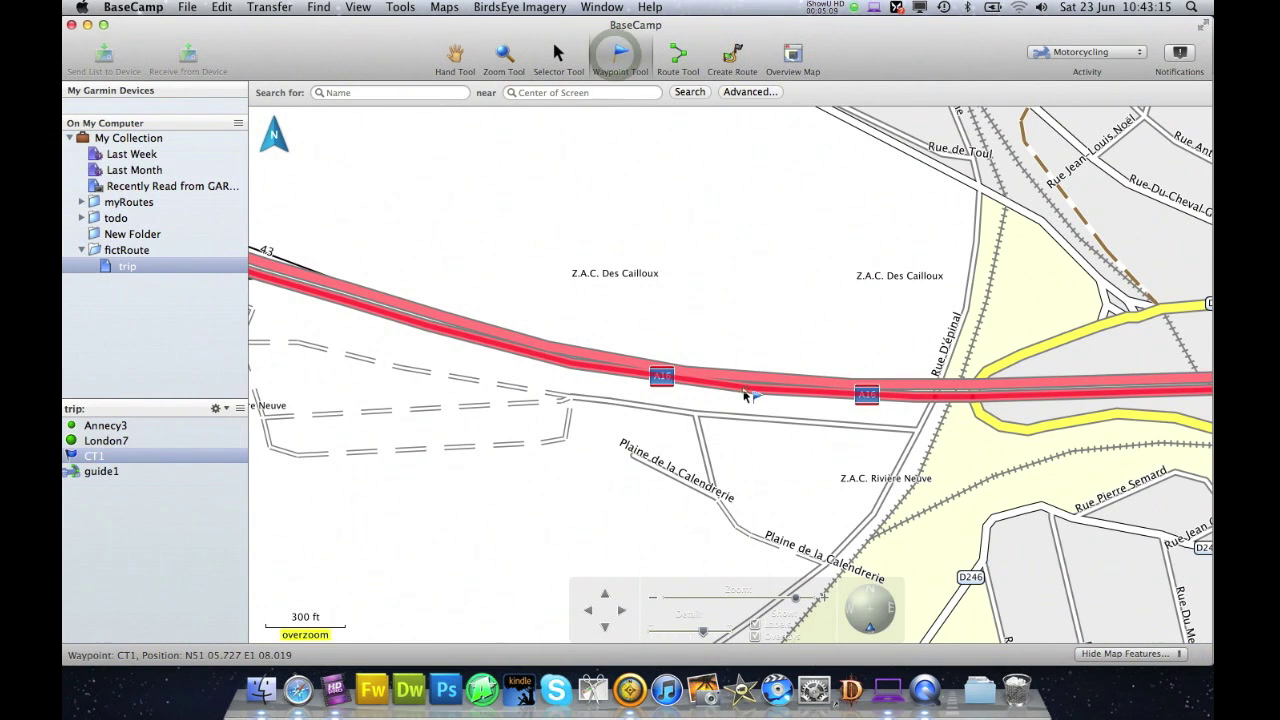
{"action": "left_click", "coordinate": [745, 395]}
{"action": "left_click", "coordinate": [700, 187]}
{"action": "double_click", "coordinate": [731, 187]}
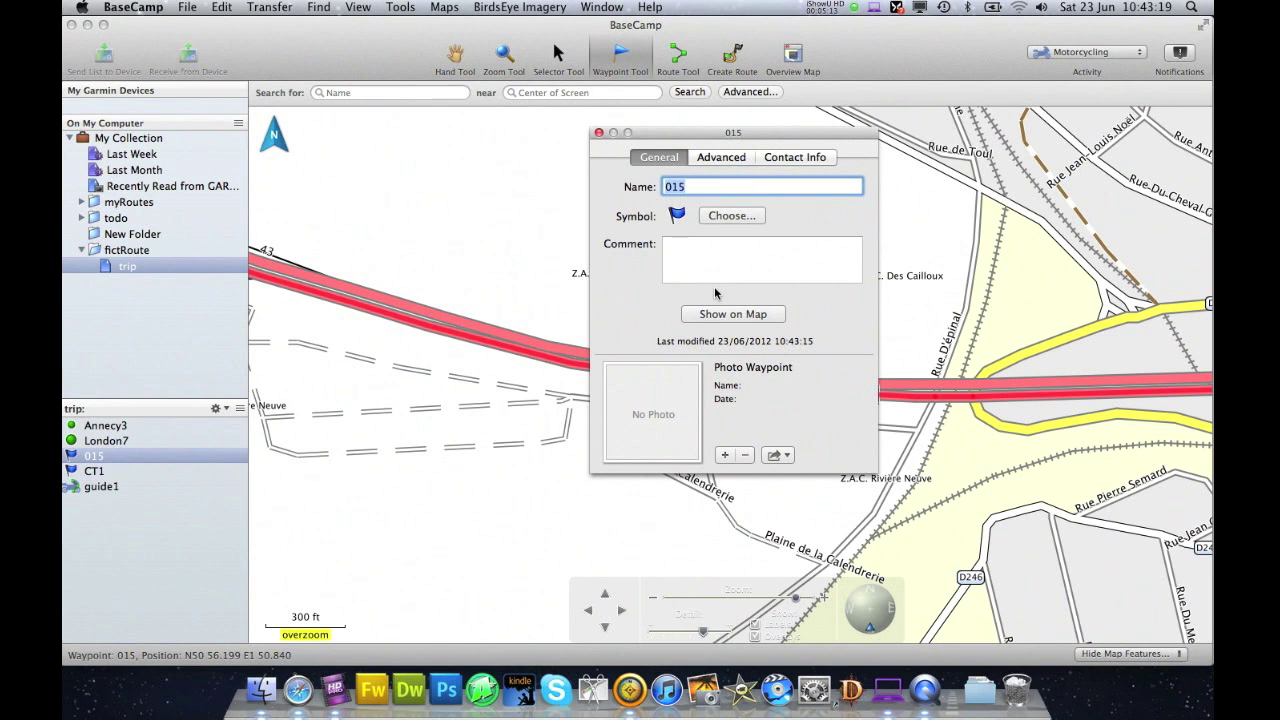
{"action": "type", "text": "CTfs"}
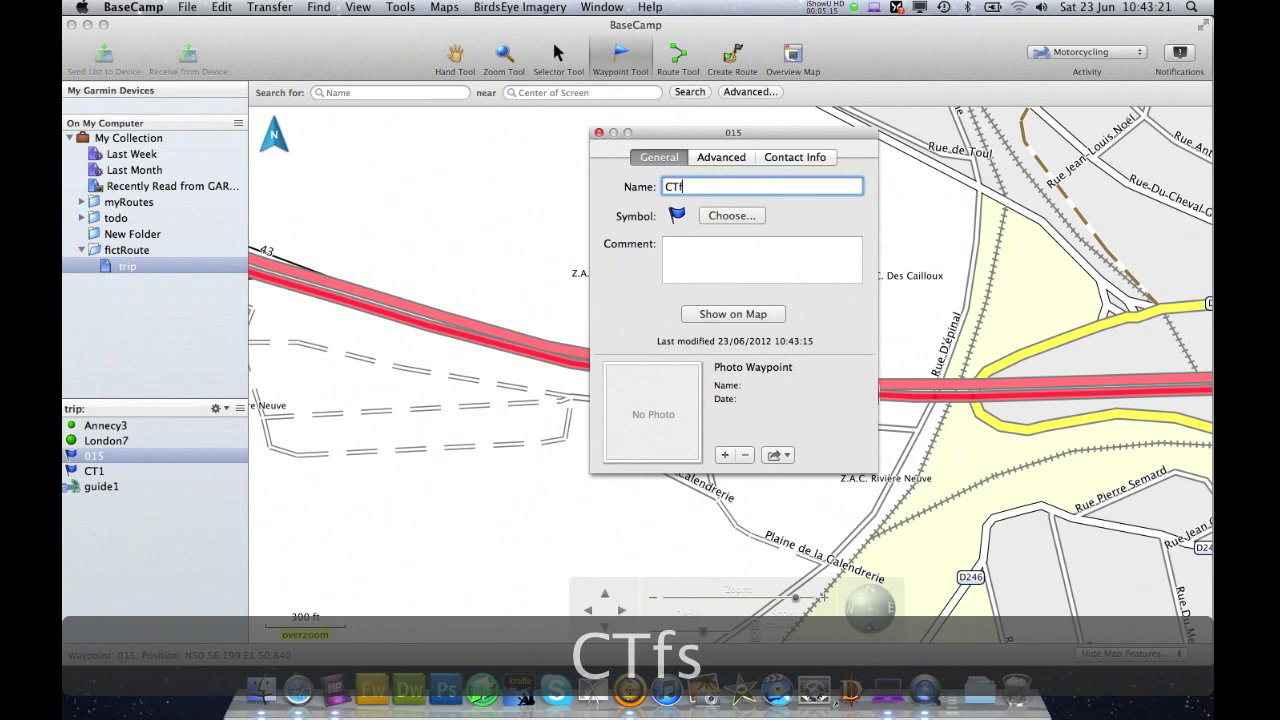
{"action": "left_click", "coordinate": [598, 132]}
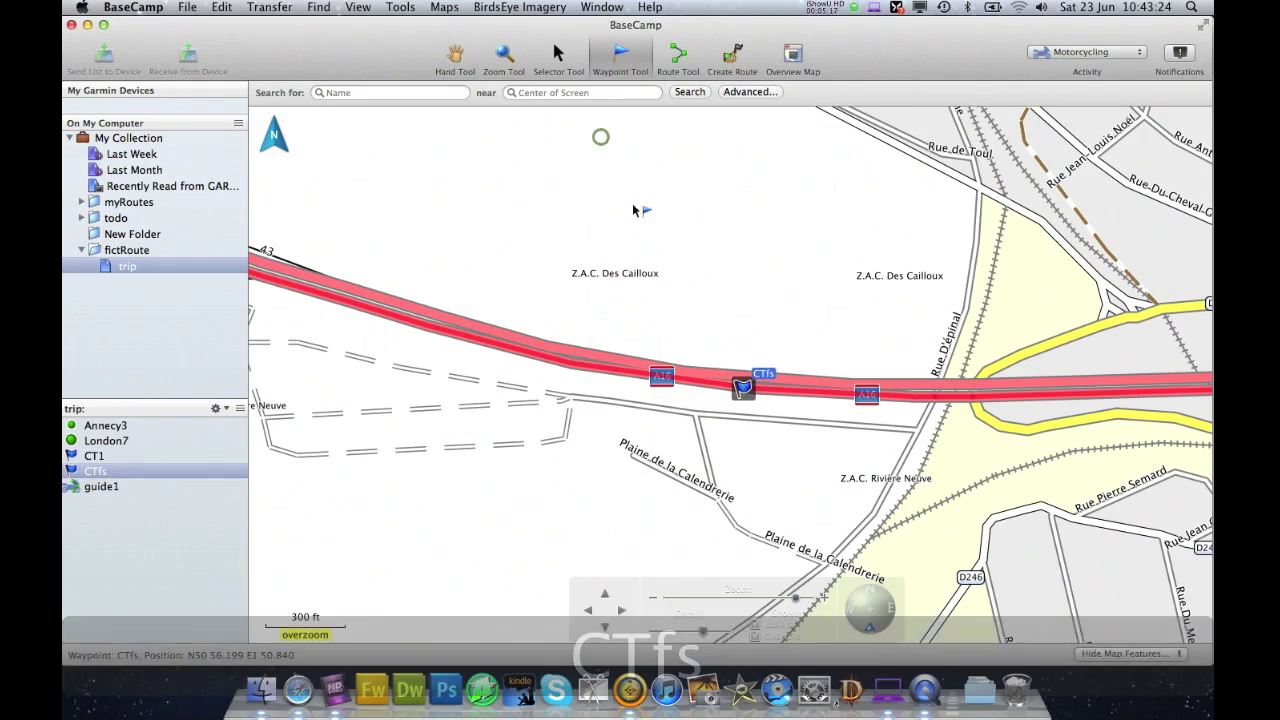
Step: Change the CTfs waypoint's symbol to the teal skier icon and close its properties
{"action": "left_click", "coordinate": [504, 55]}
{"action": "scroll", "coordinate": [645, 350], "scroll_direction": "down", "scroll_amount": 2}
{"action": "scroll", "coordinate": [694, 423], "scroll_direction": "down", "scroll_amount": 4}
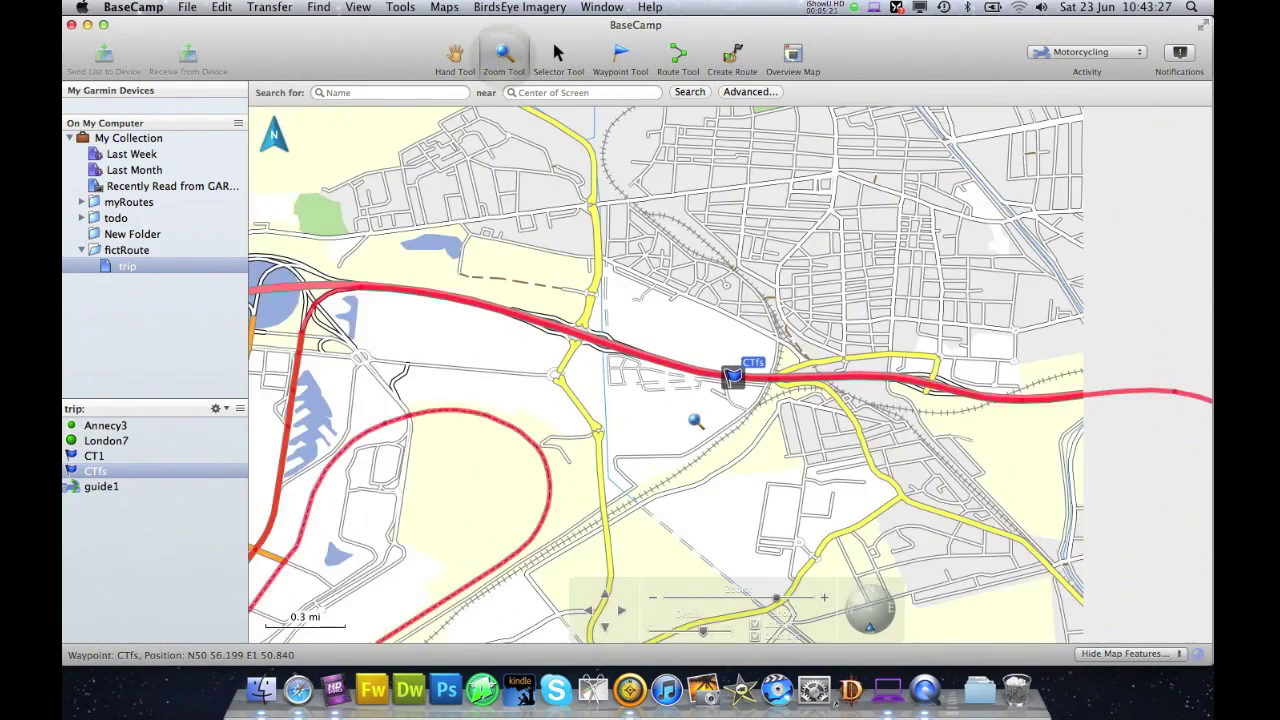
{"action": "scroll", "coordinate": [787, 430], "scroll_direction": "down", "scroll_amount": 3}
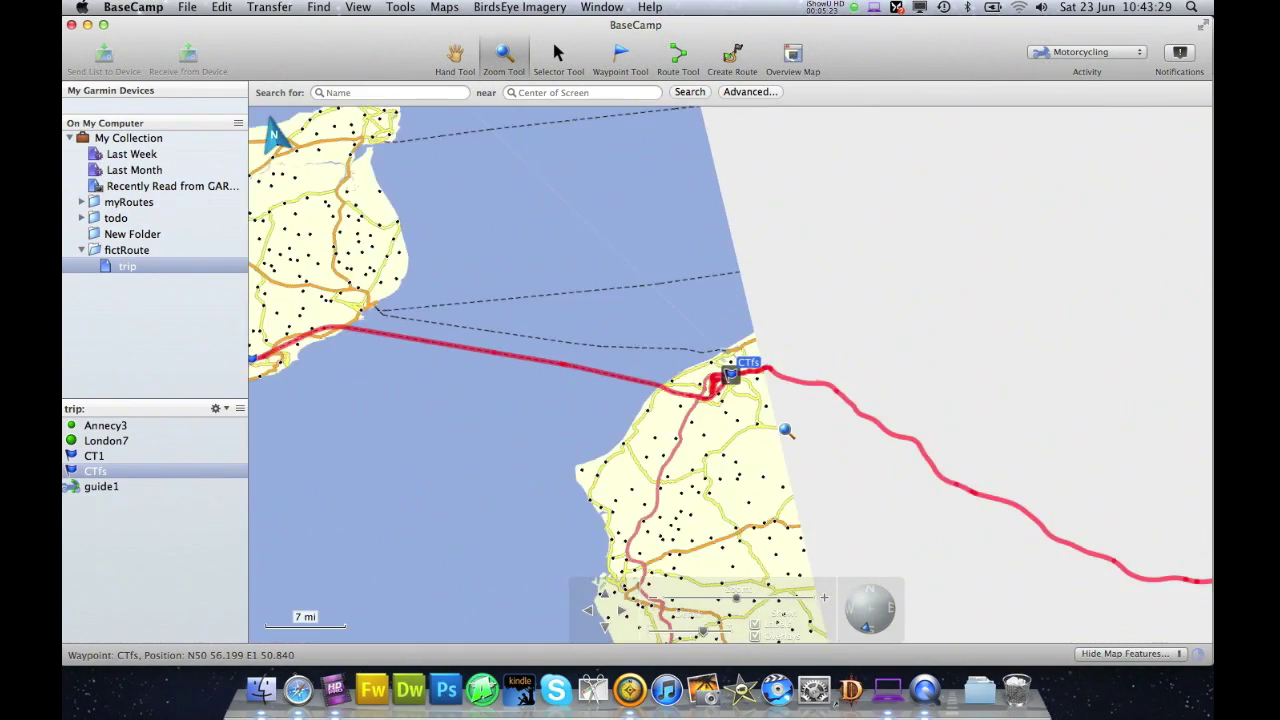
{"action": "double_click", "coordinate": [103, 479]}
{"action": "left_click", "coordinate": [725, 216]}
{"action": "scroll", "coordinate": [745, 258], "scroll_direction": "up", "scroll_amount": 5}
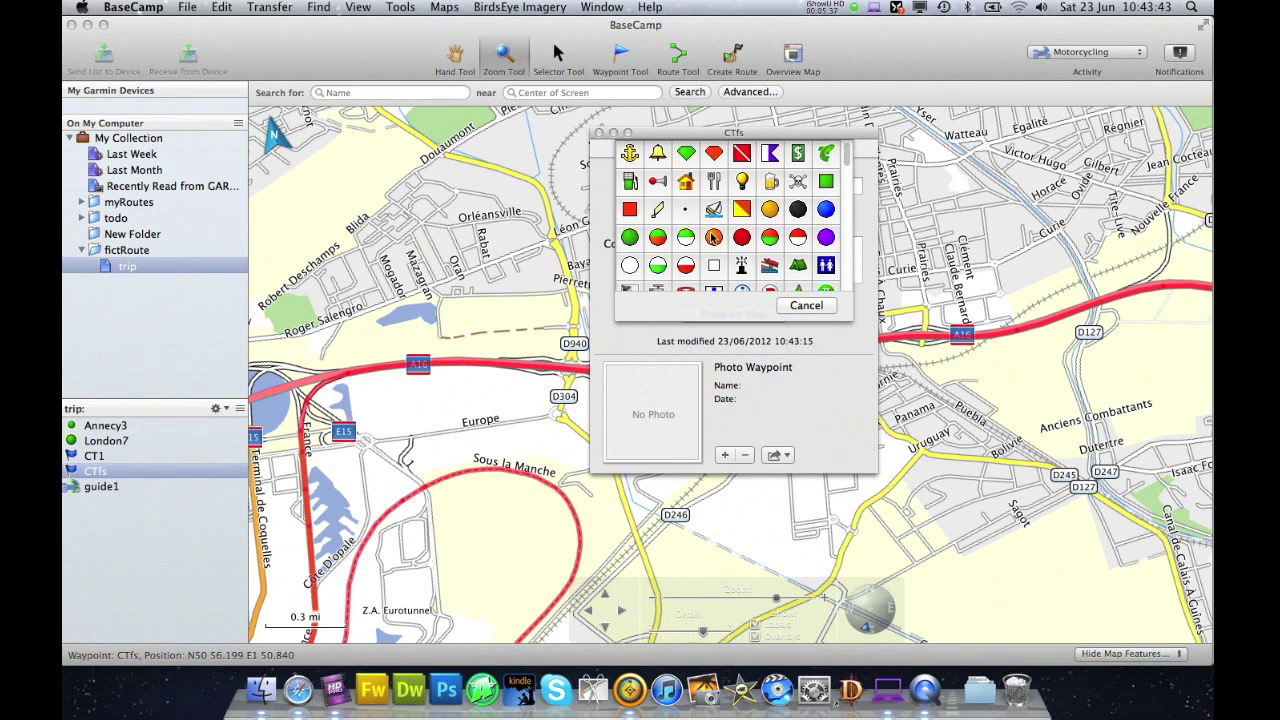
{"action": "scroll", "coordinate": [697, 276], "scroll_direction": "down", "scroll_amount": 3}
{"action": "scroll", "coordinate": [692, 281], "scroll_direction": "down", "scroll_amount": 1}
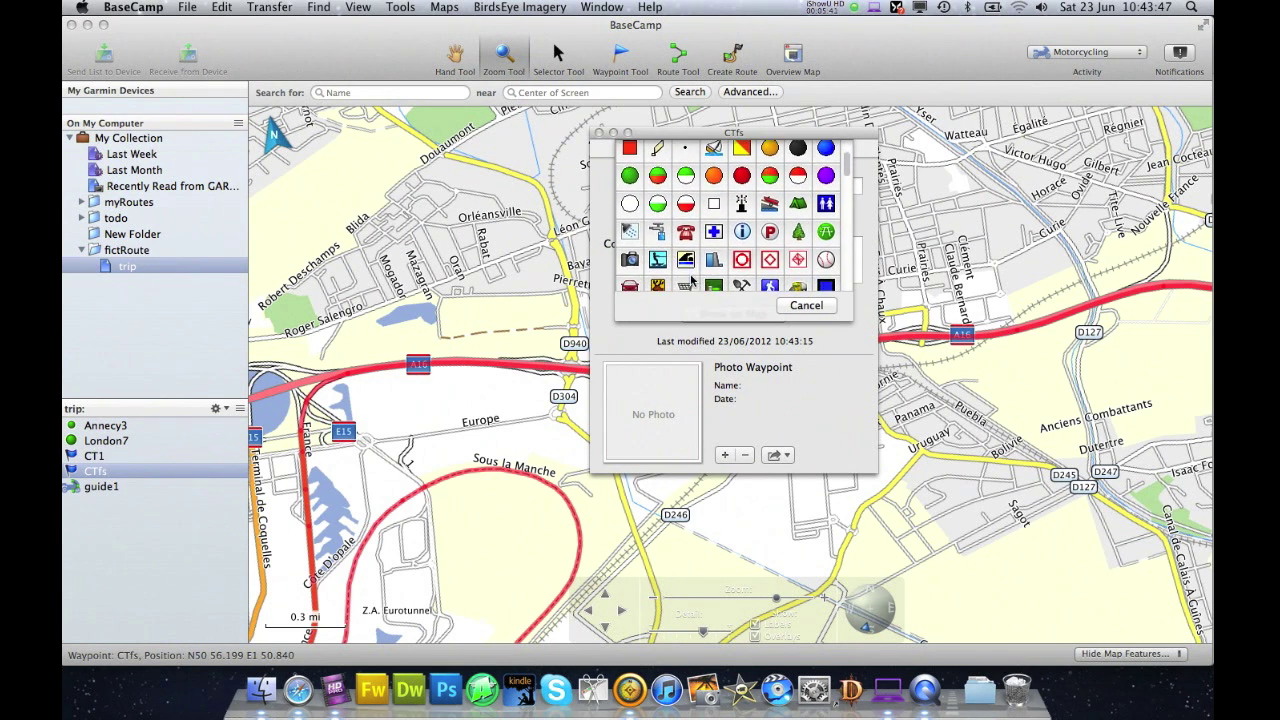
{"action": "left_click", "coordinate": [658, 260]}
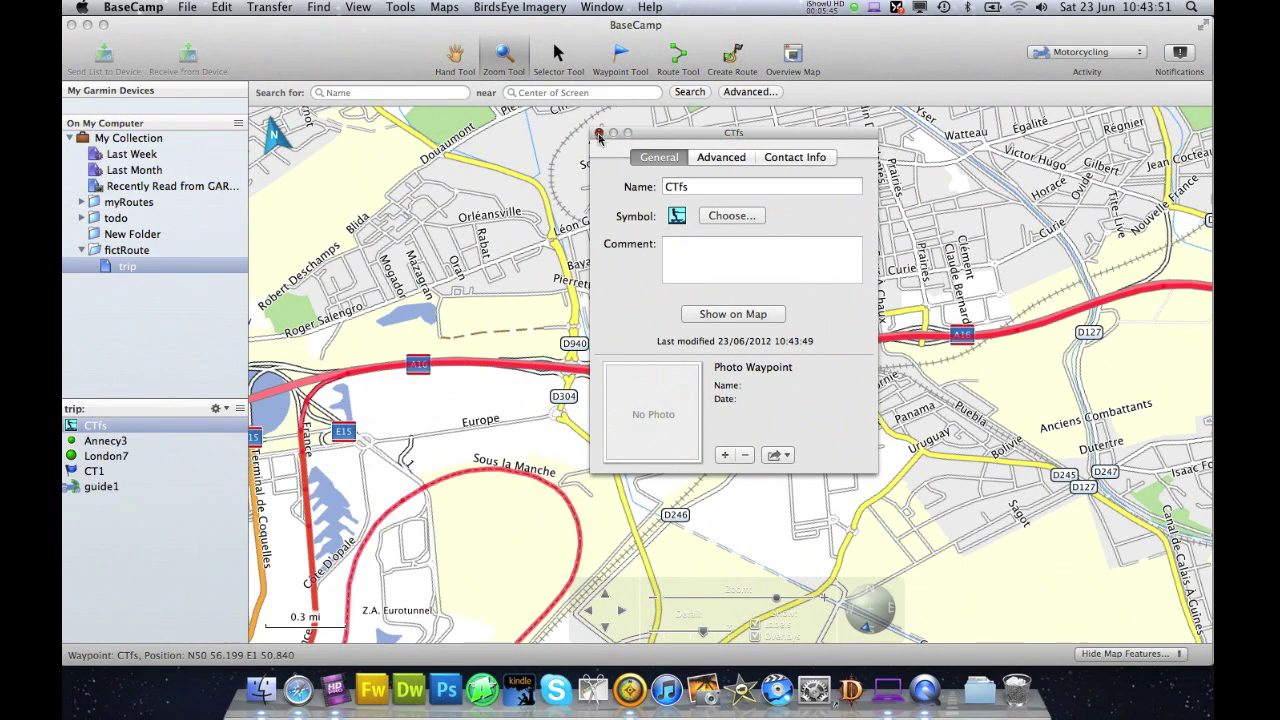
{"action": "left_click", "coordinate": [598, 135]}
Step: Change the symbol of the CT1 waypoint near Folkestone to the teal skier icon and close its properties
{"action": "left_click", "coordinate": [506, 55]}
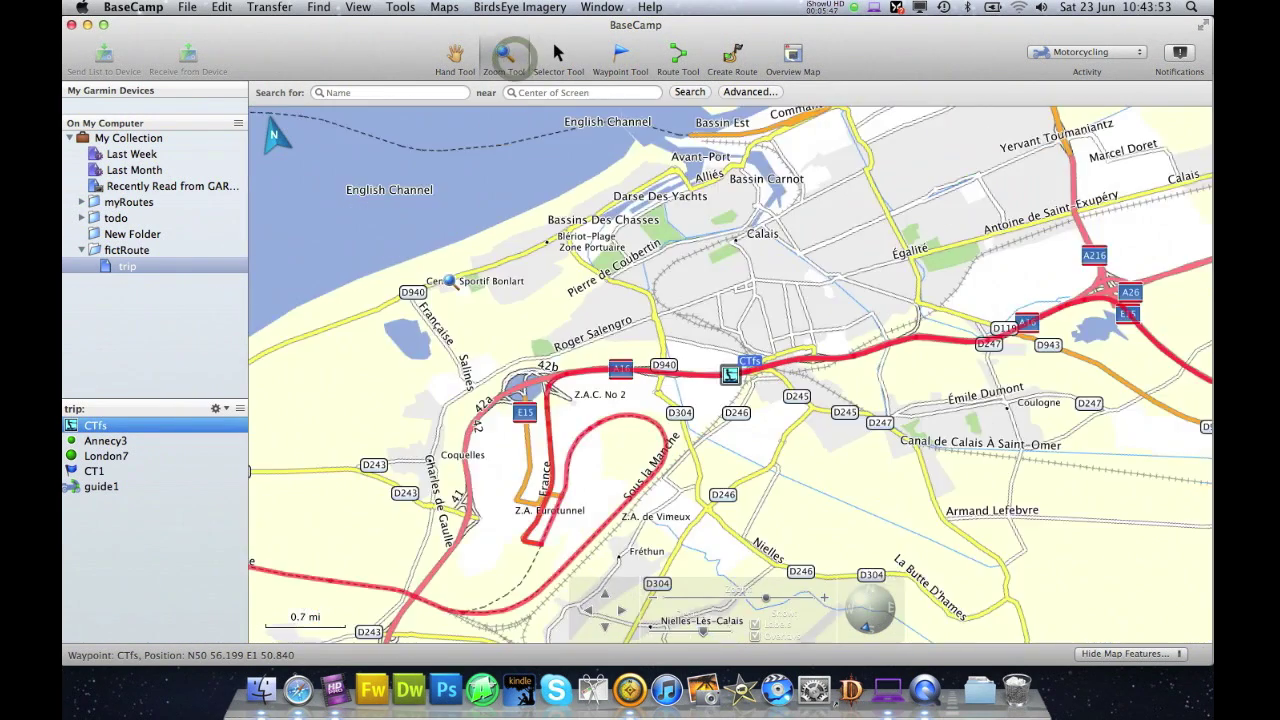
{"action": "key", "text": "super+minus"}
{"action": "key", "text": "super+minus"}
{"action": "key", "text": "super+minus"}
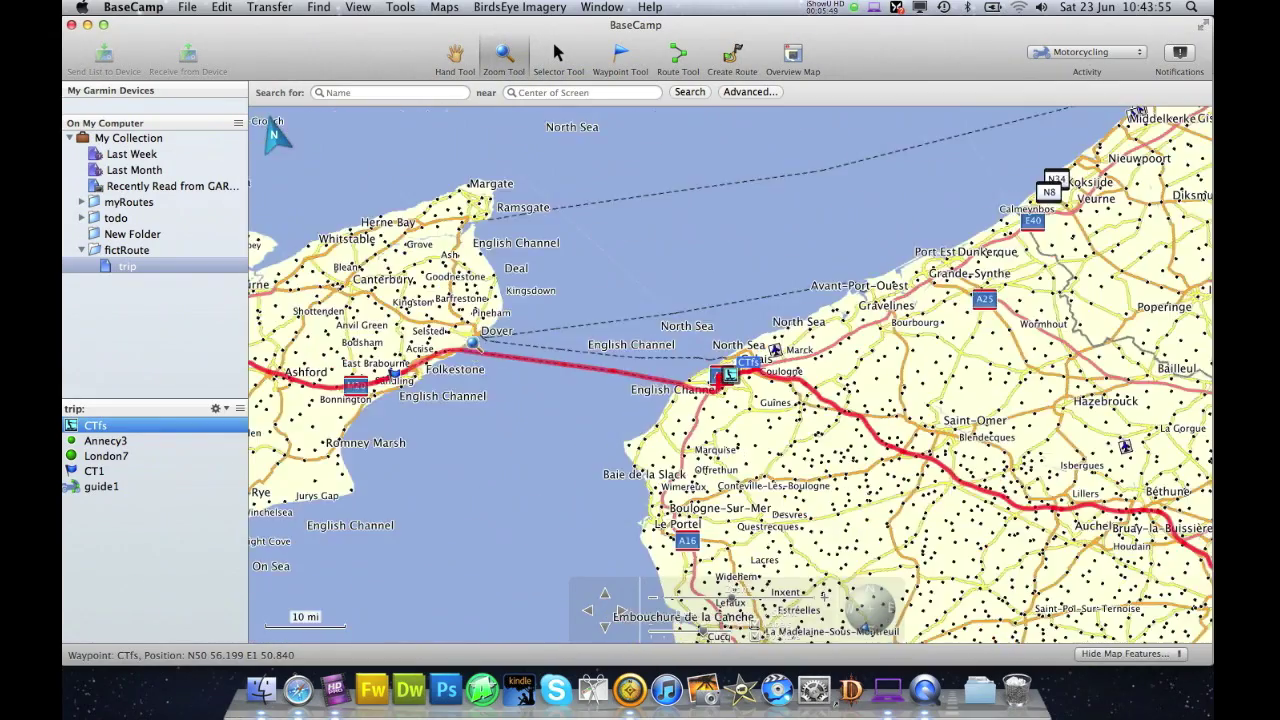
{"action": "left_click", "coordinate": [540, 363]}
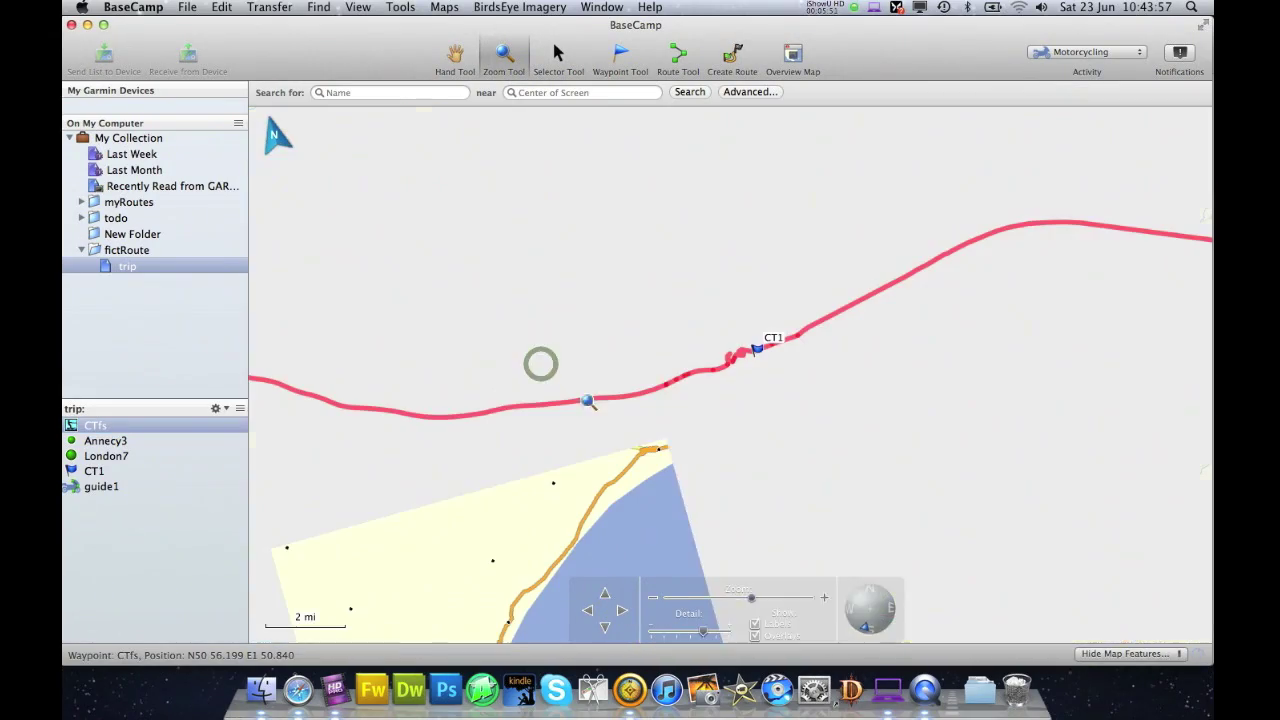
{"action": "left_click", "coordinate": [730, 330]}
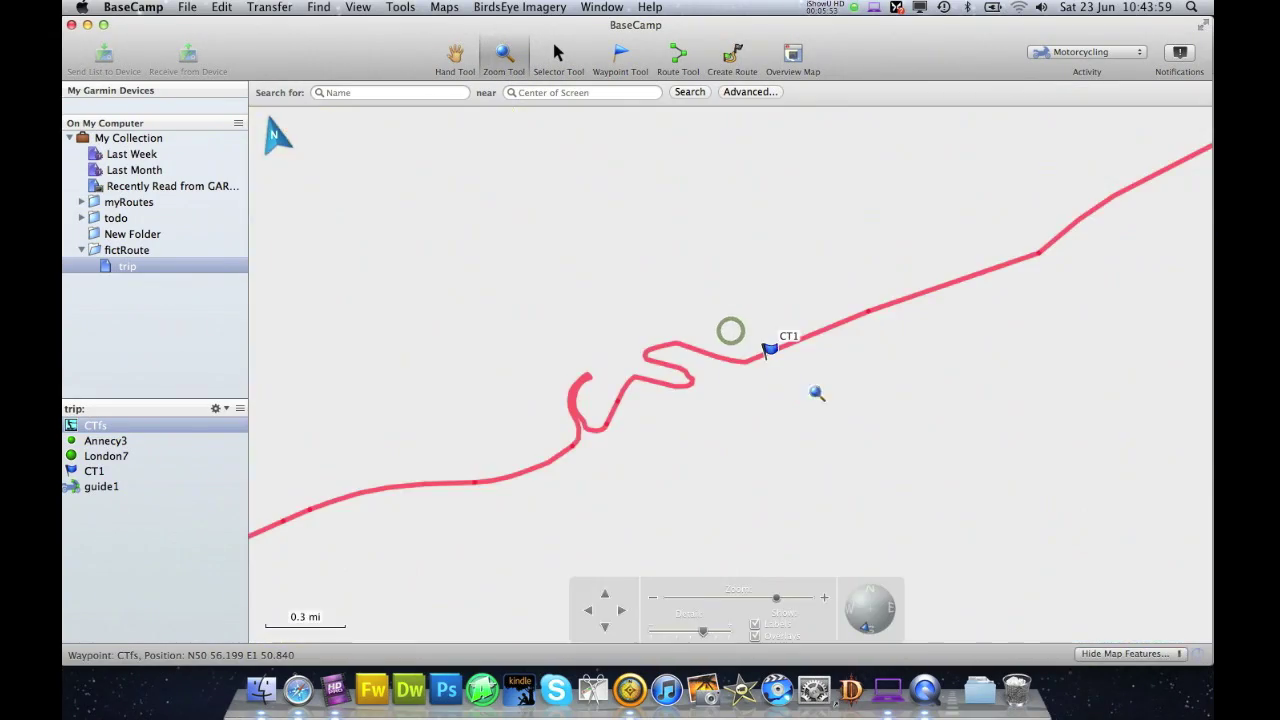
{"action": "left_click", "coordinate": [567, 60]}
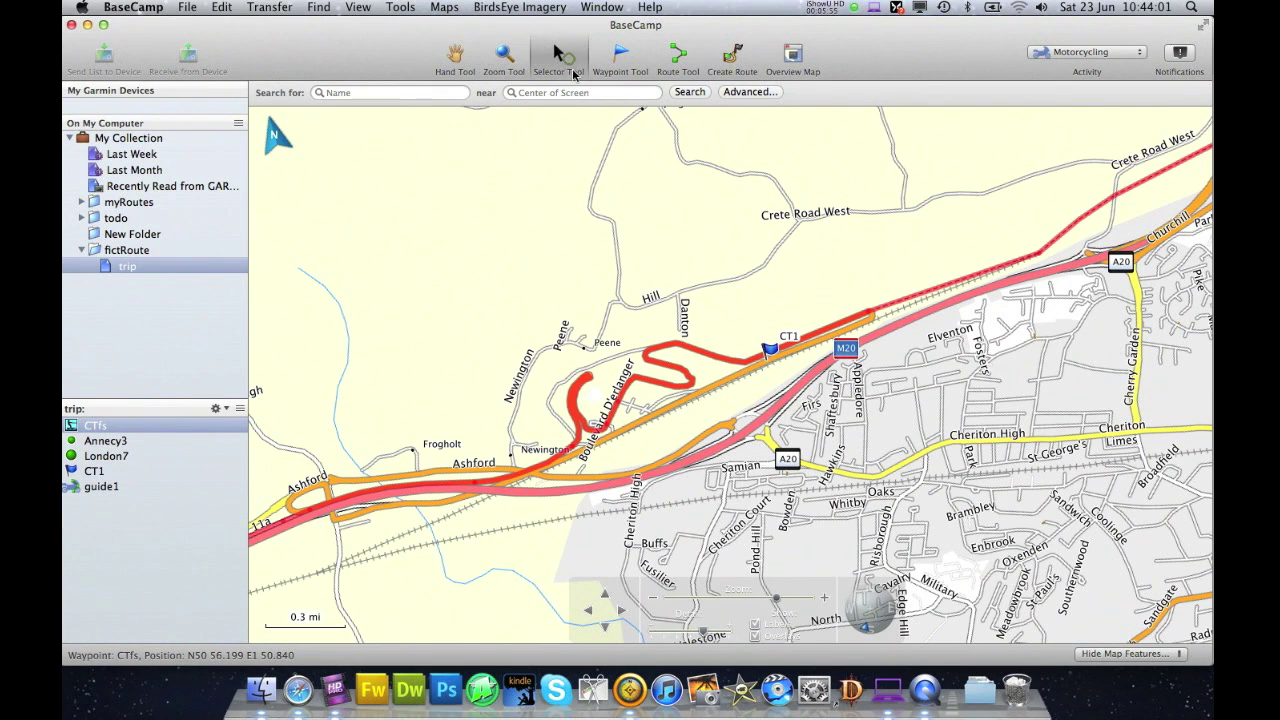
{"action": "double_click", "coordinate": [767, 355]}
{"action": "left_click", "coordinate": [731, 216]}
{"action": "scroll", "coordinate": [715, 250], "scroll_direction": "down", "scroll_amount": 10}
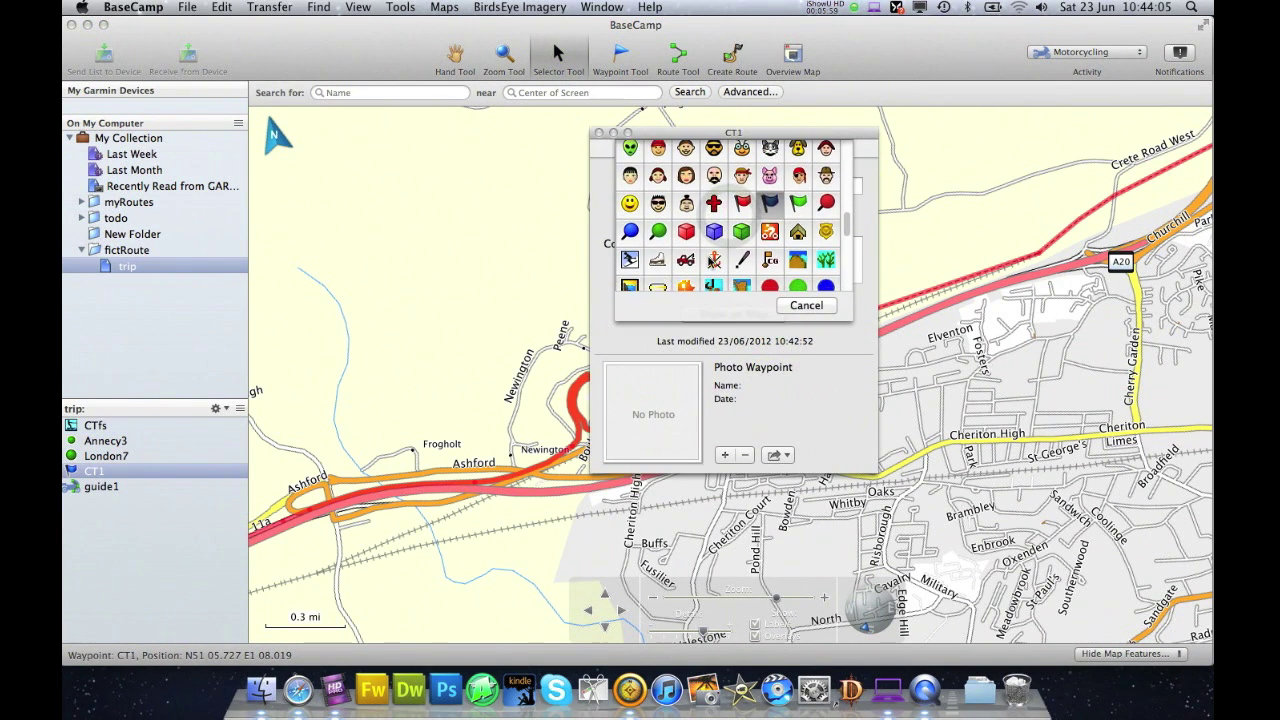
{"action": "scroll", "coordinate": [712, 262], "scroll_direction": "down", "scroll_amount": 10}
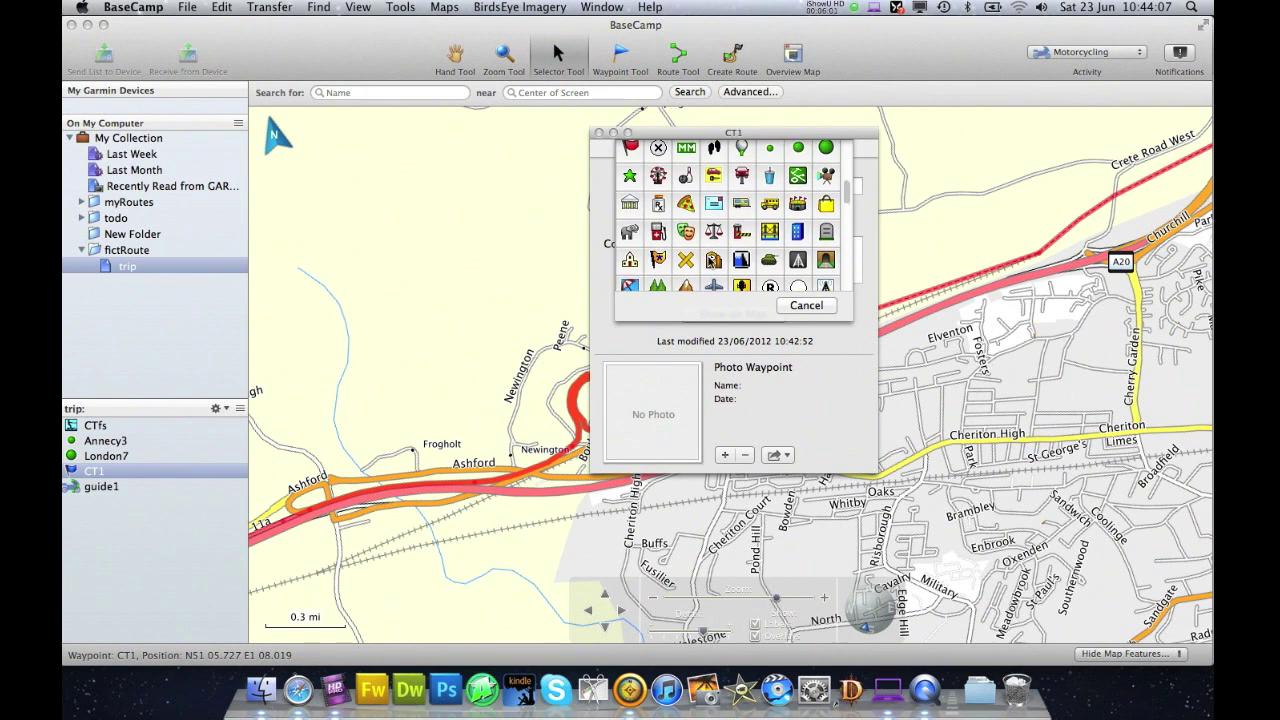
{"action": "scroll", "coordinate": [708, 262], "scroll_direction": "up", "scroll_amount": 10}
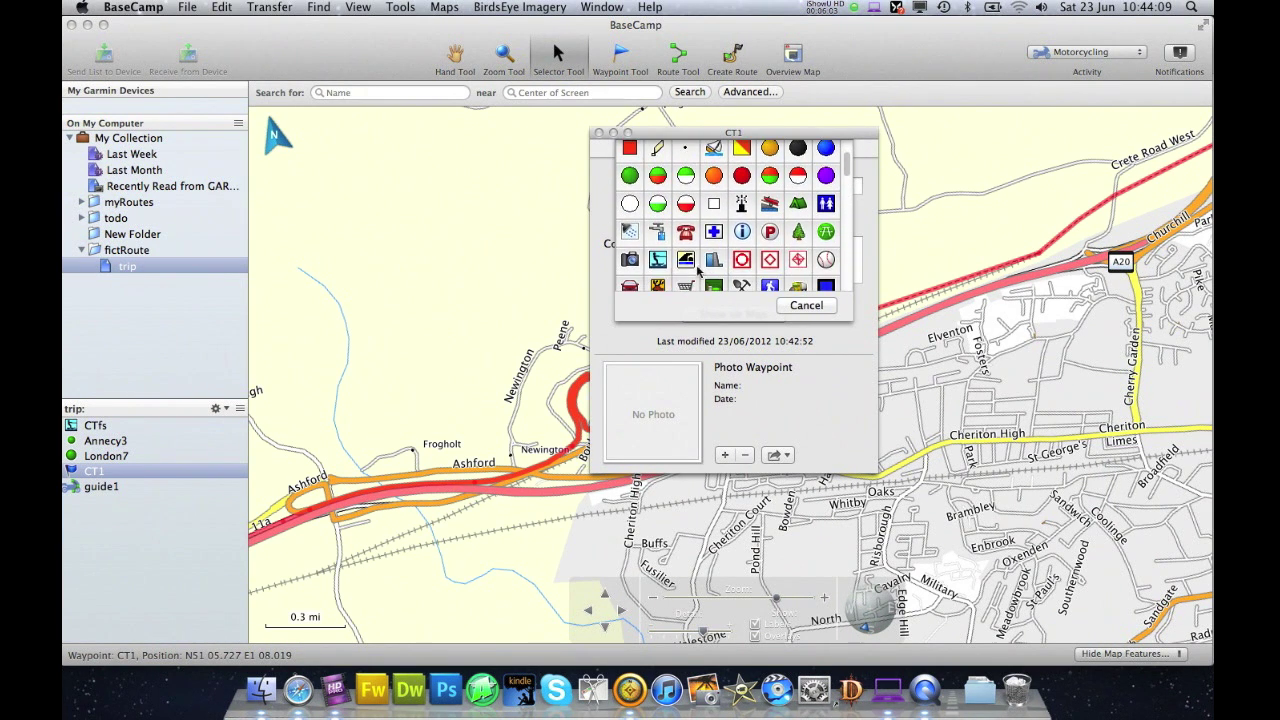
{"action": "left_click", "coordinate": [657, 248]}
{"action": "left_click", "coordinate": [599, 133]}
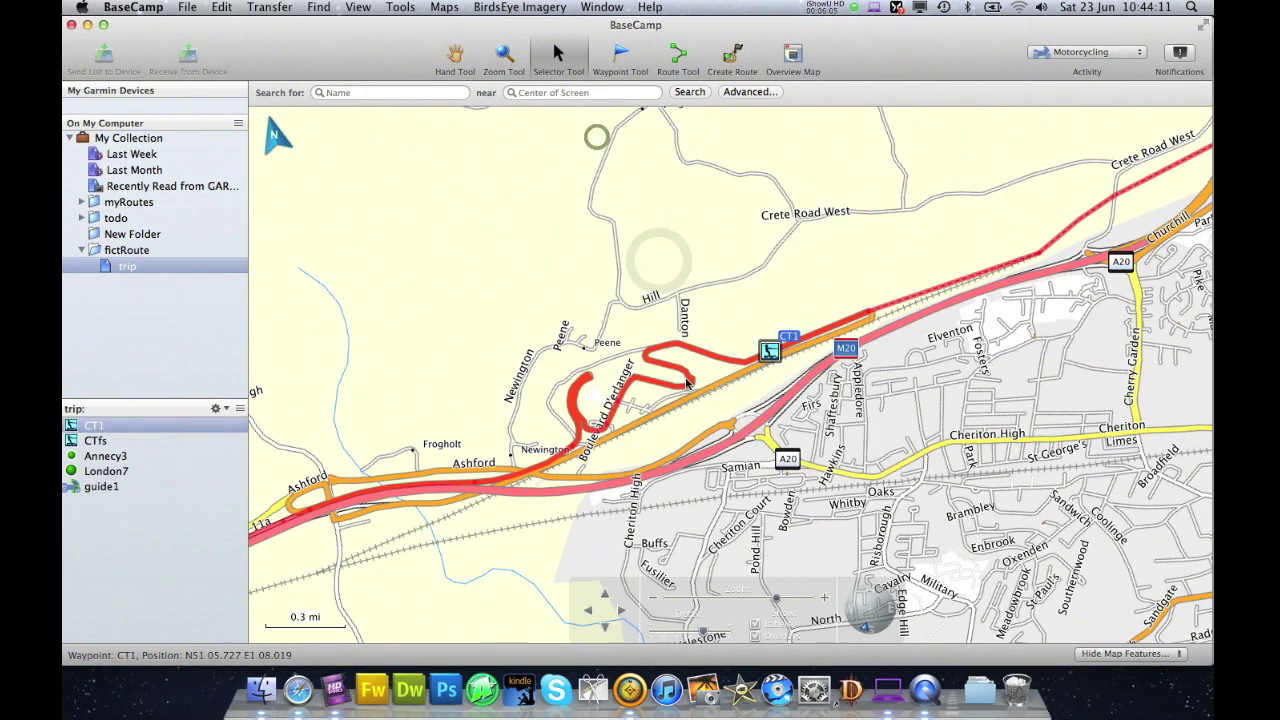
Step: Examine the whole route on the map from London through the Channel Tunnel and across France to Annecy
{"action": "left_click", "coordinate": [503, 57]}
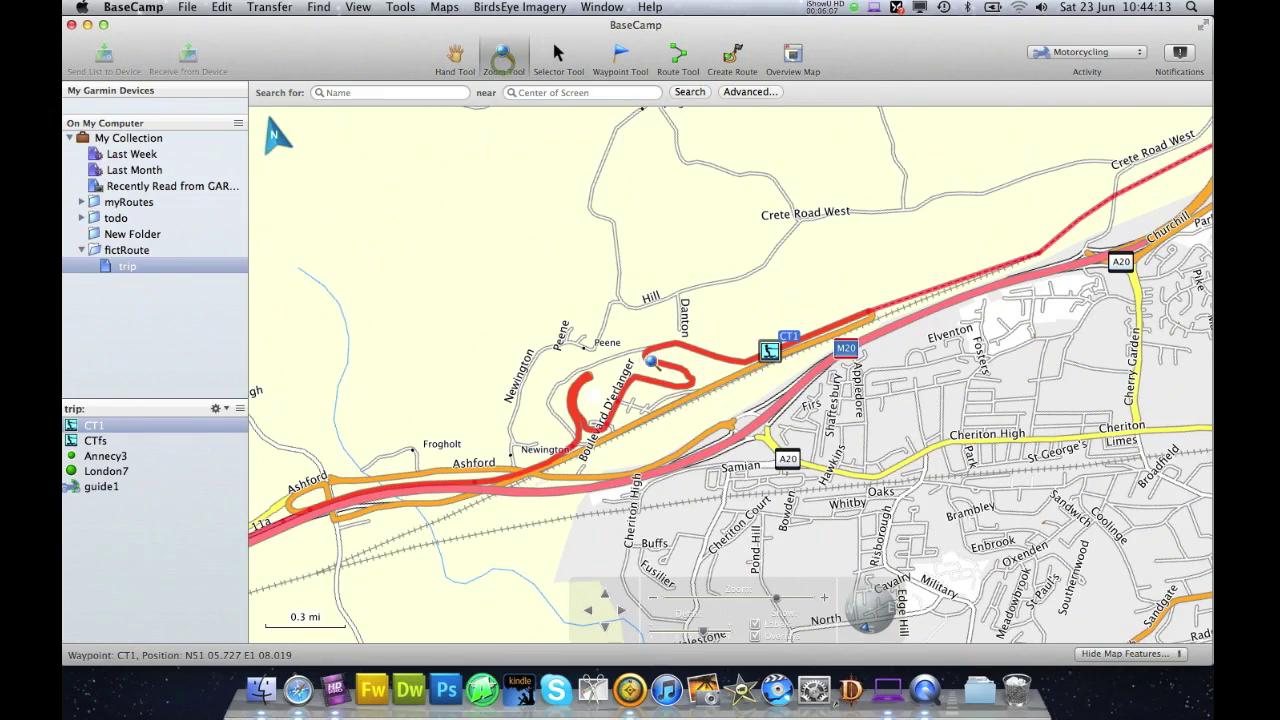
{"action": "left_click", "coordinate": [655, 362]}
{"action": "scroll", "coordinate": [655, 362], "scroll_direction": "down", "scroll_amount": 10}
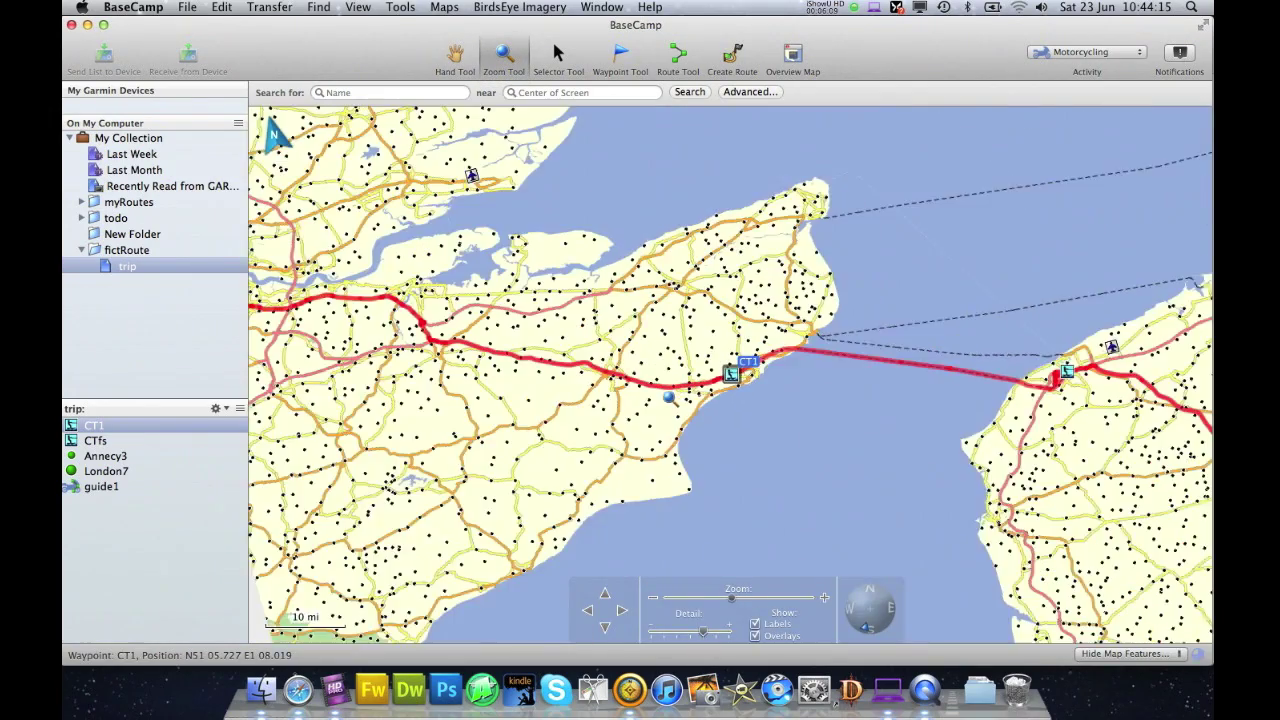
{"action": "scroll", "coordinate": [672, 403], "scroll_direction": "down", "scroll_amount": 2}
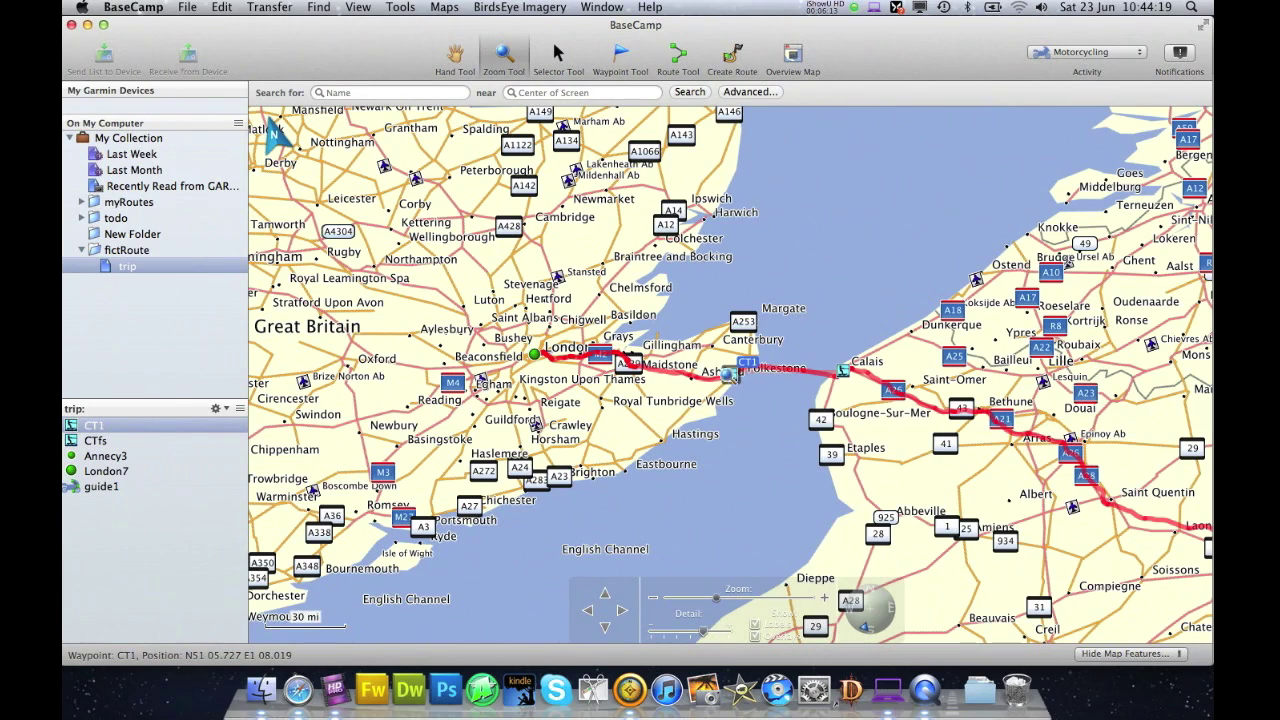
{"action": "scroll", "coordinate": [855, 384], "scroll_direction": "down", "scroll_amount": 2}
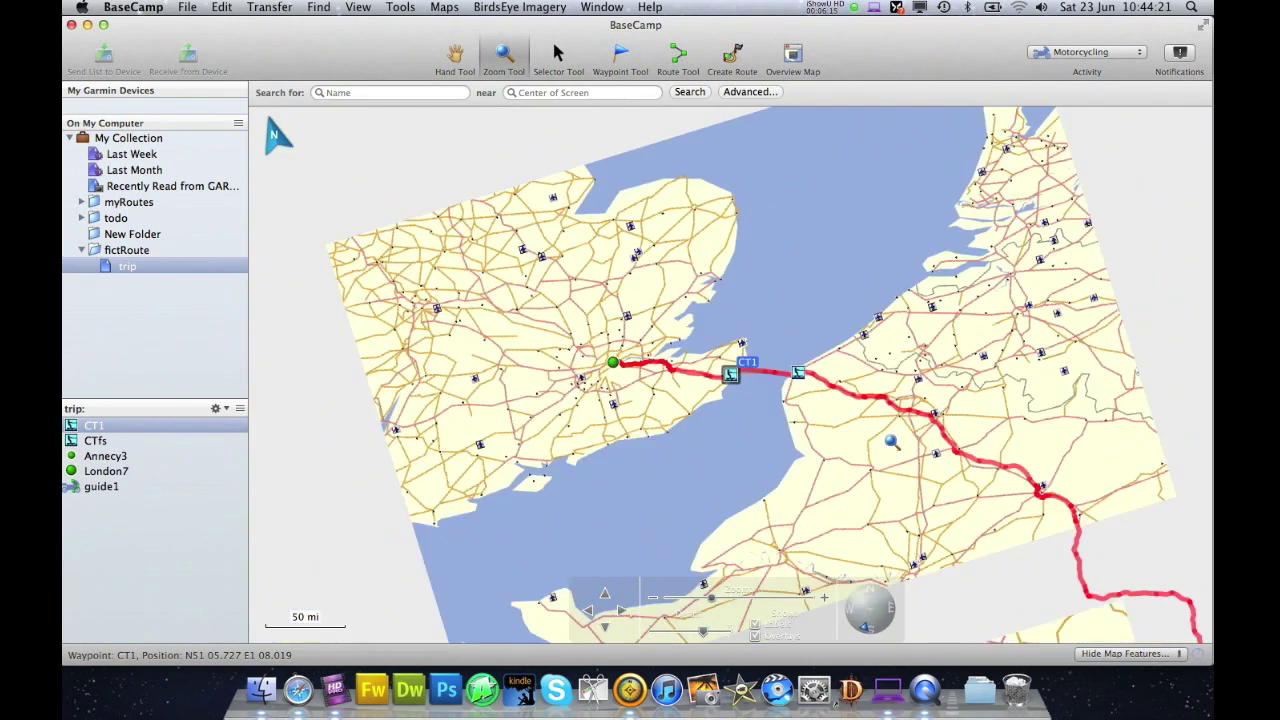
{"action": "scroll", "coordinate": [973, 551], "scroll_direction": "down", "scroll_amount": 3}
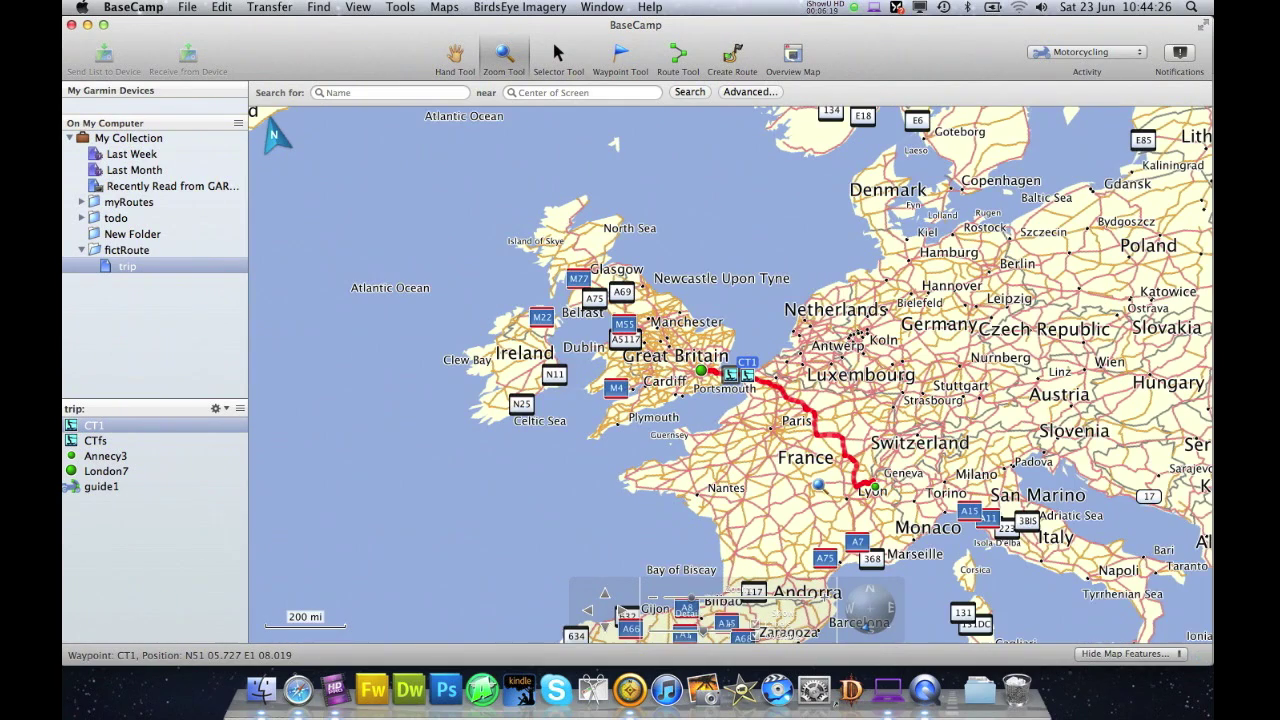
{"action": "left_click_drag", "start_coordinate": [806, 433], "coordinate": [922, 528]}
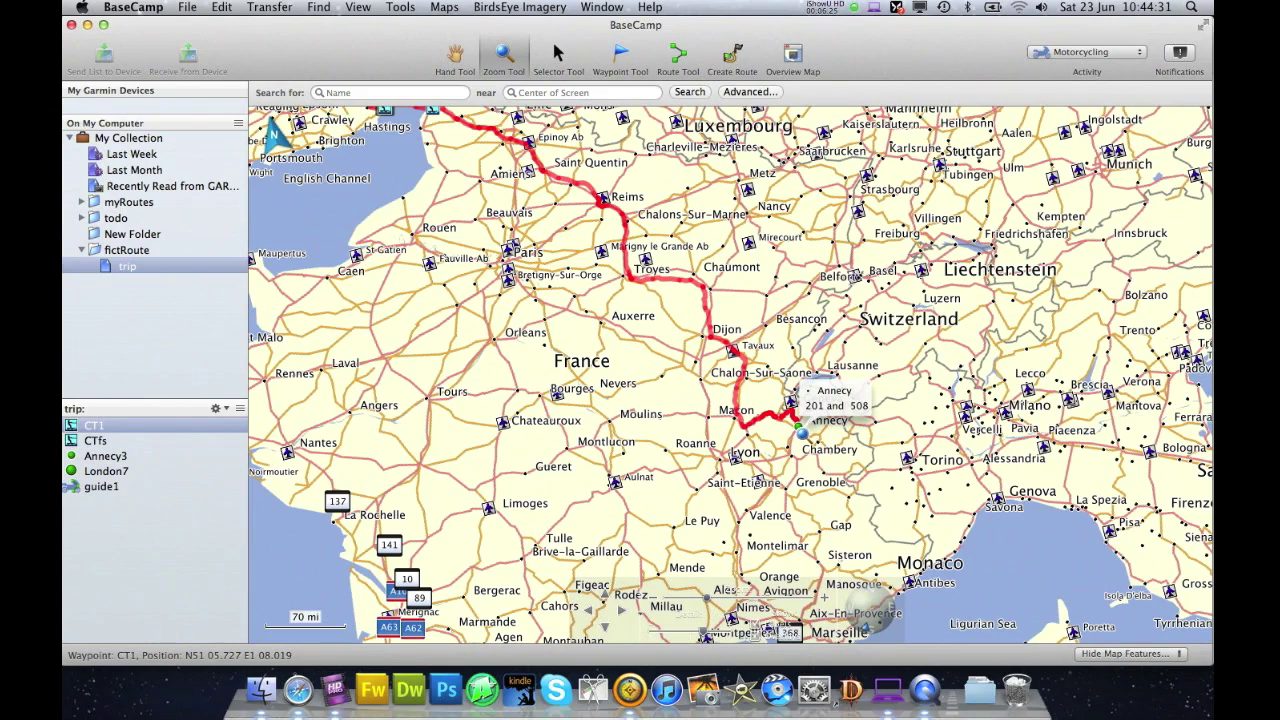
{"action": "scroll", "coordinate": [534, 436], "scroll_direction": "down", "scroll_amount": 2}
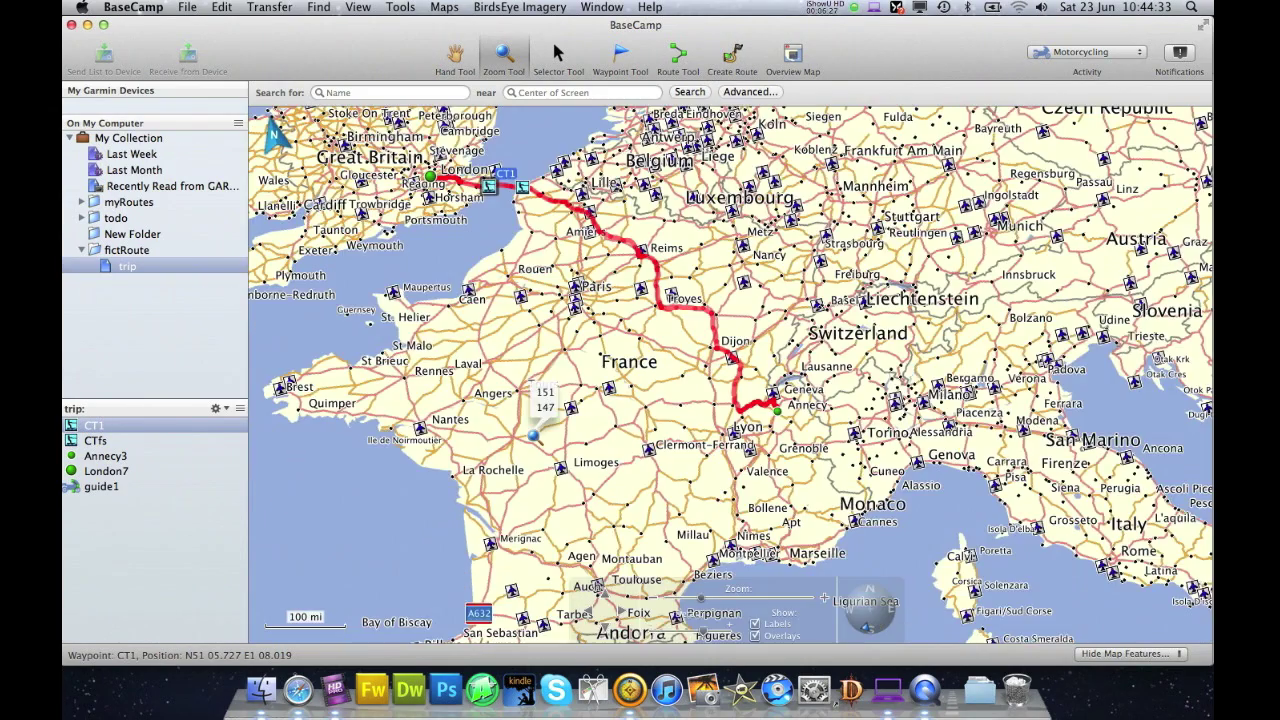
{"action": "scroll", "coordinate": [534, 436], "scroll_direction": "down", "scroll_amount": 3}
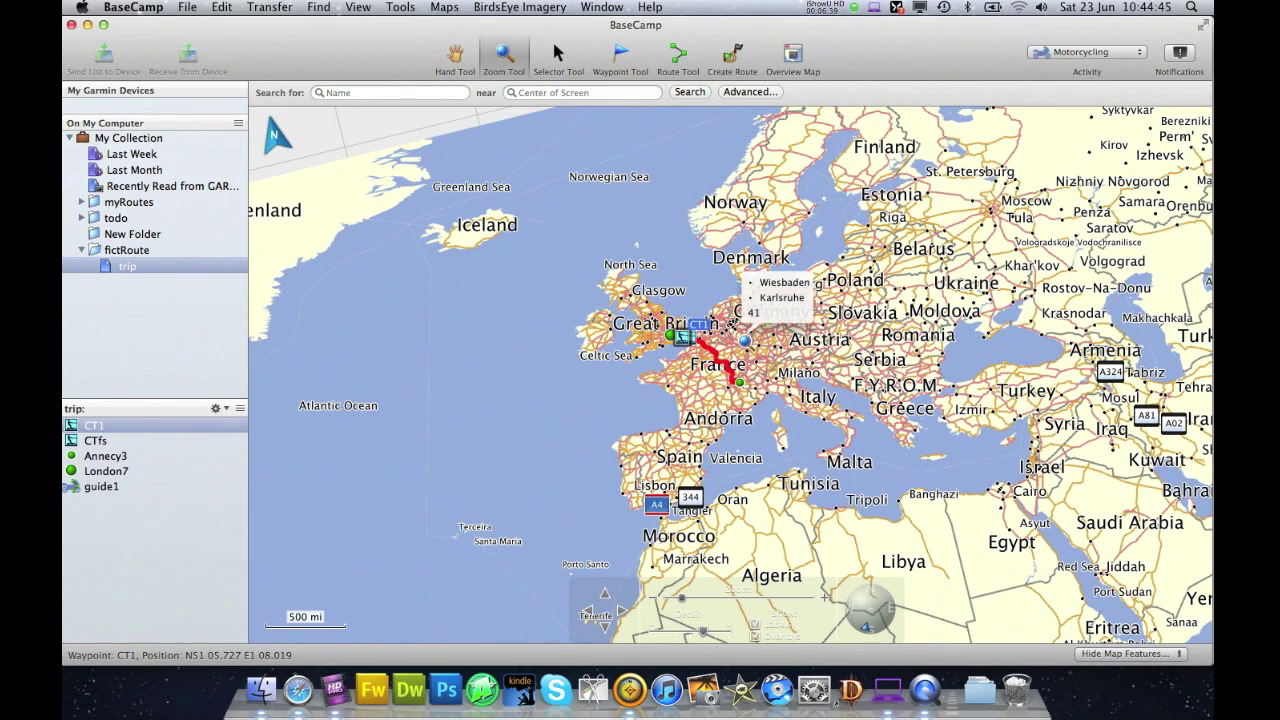
{"action": "scroll", "coordinate": [745, 341], "scroll_direction": "down", "scroll_amount": 3}
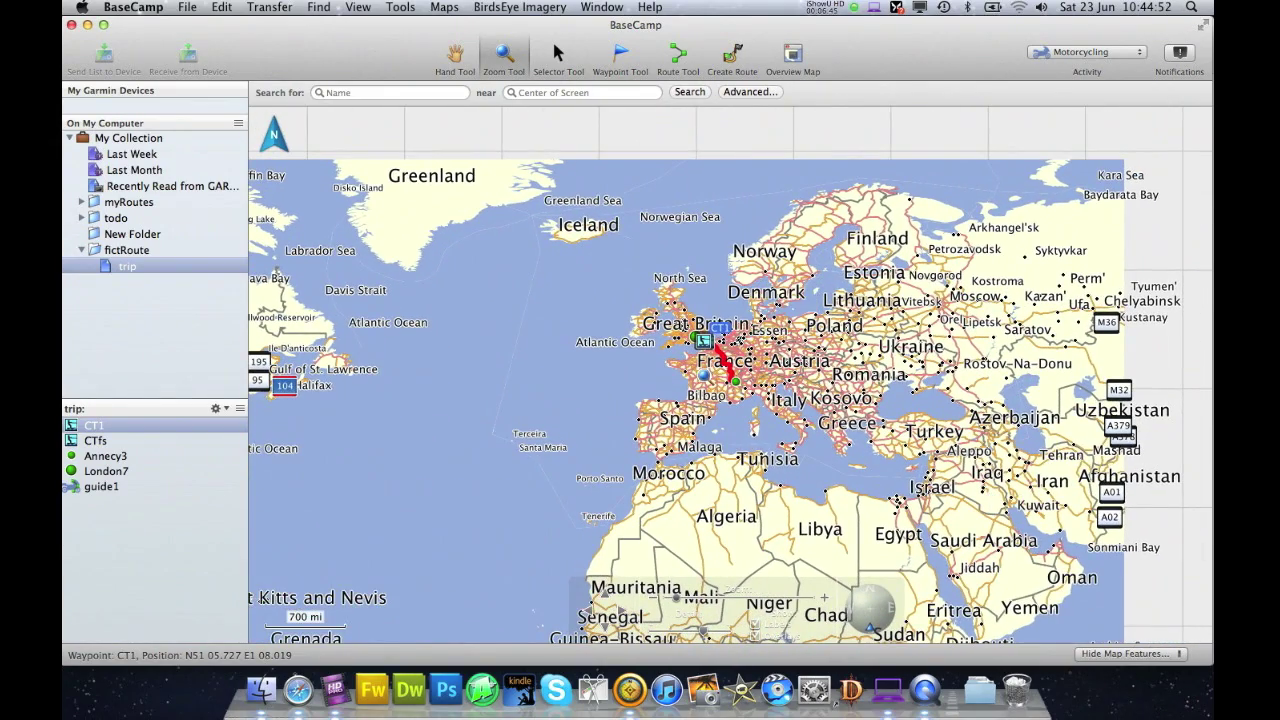
{"action": "left_click", "coordinate": [704, 375]}
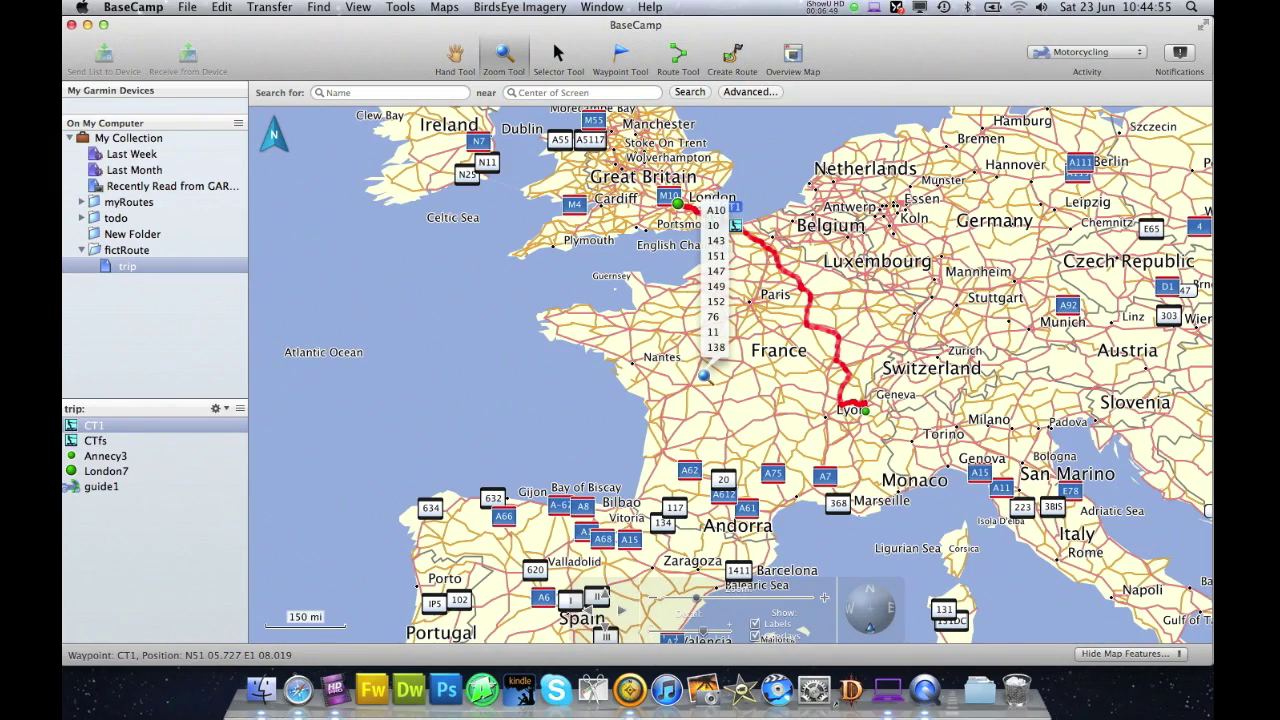
{"action": "left_click", "coordinate": [704, 375]}
{"action": "left_click", "coordinate": [704, 375]}
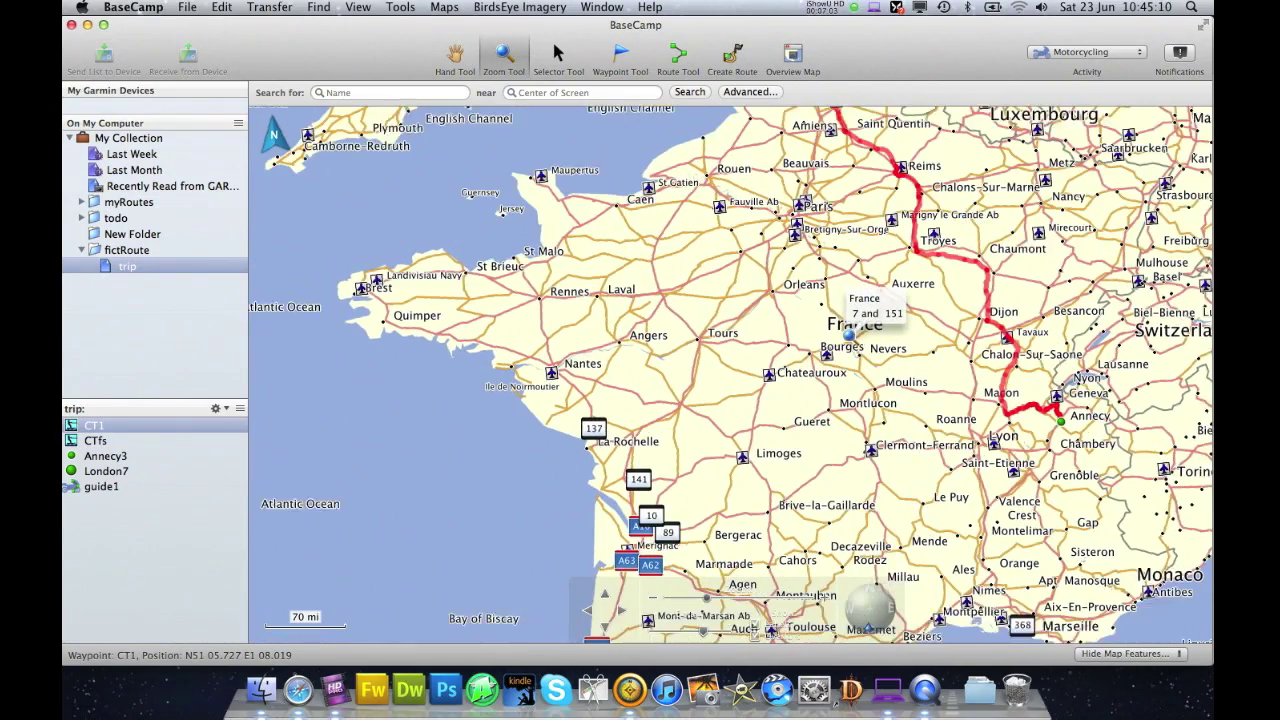
{"action": "left_click", "coordinate": [453, 58]}
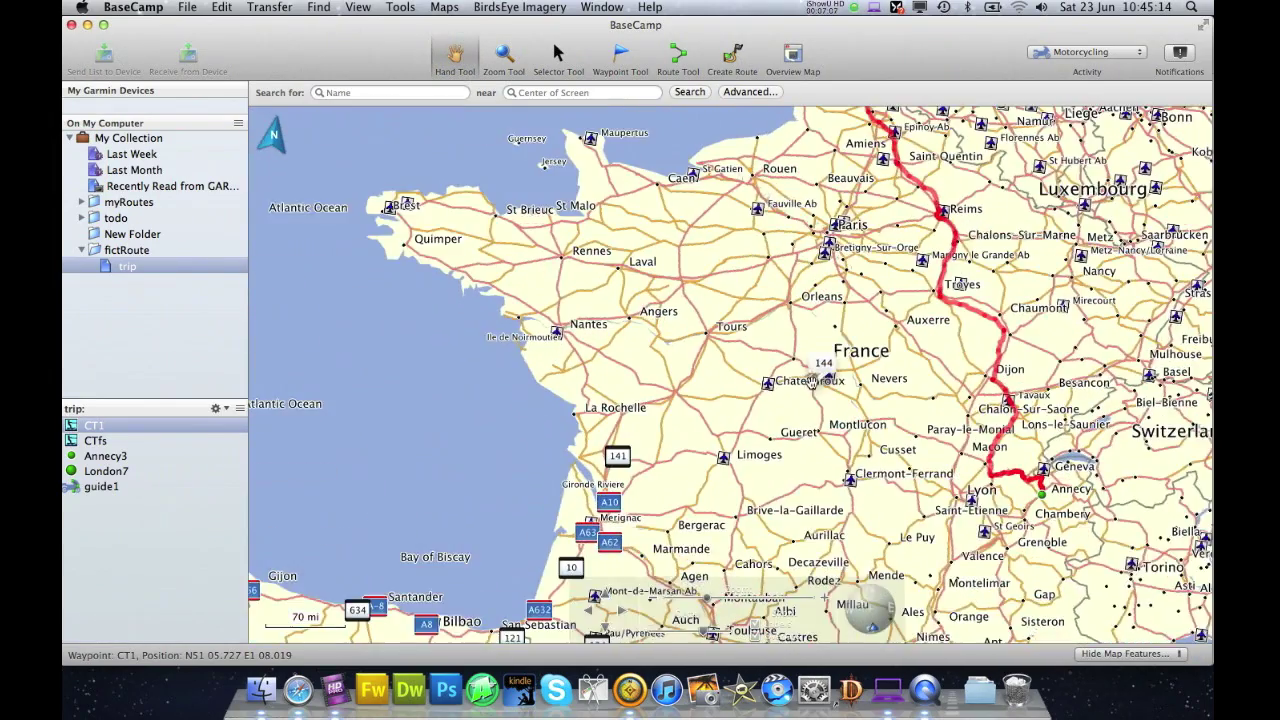
{"action": "left_click", "coordinate": [503, 58]}
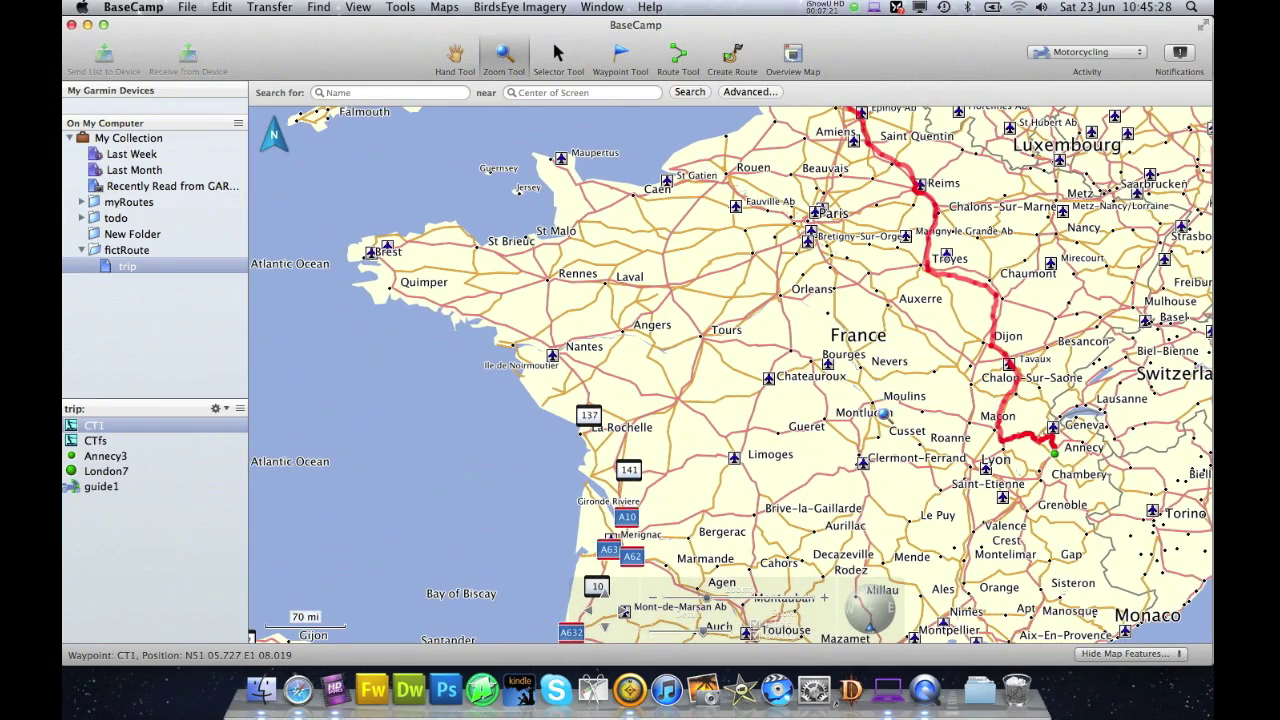
{"action": "scroll", "coordinate": [884, 411], "scroll_direction": "down", "scroll_amount": 2}
{"action": "scroll", "coordinate": [899, 420], "scroll_direction": "up", "scroll_amount": 2}
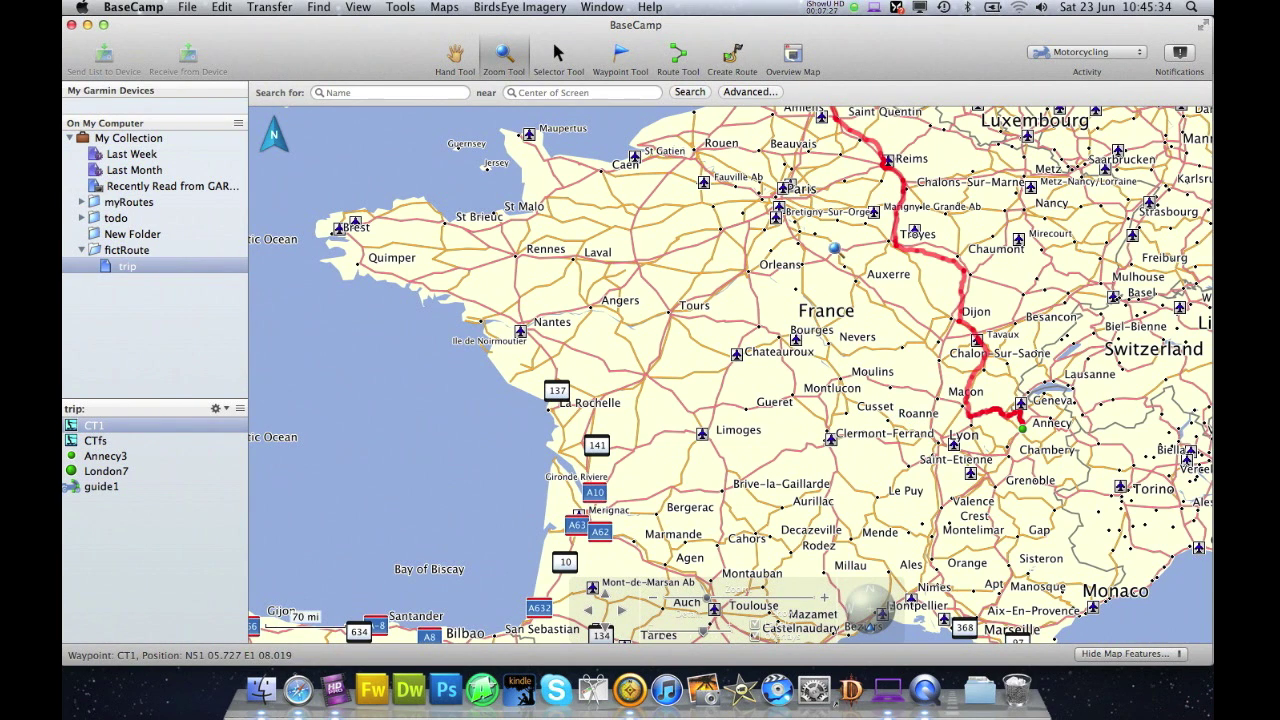
Step: Check the trip list's items one by one: guide1, London7, Annecy3, CTfs and CT1
{"action": "left_click", "coordinate": [97, 488]}
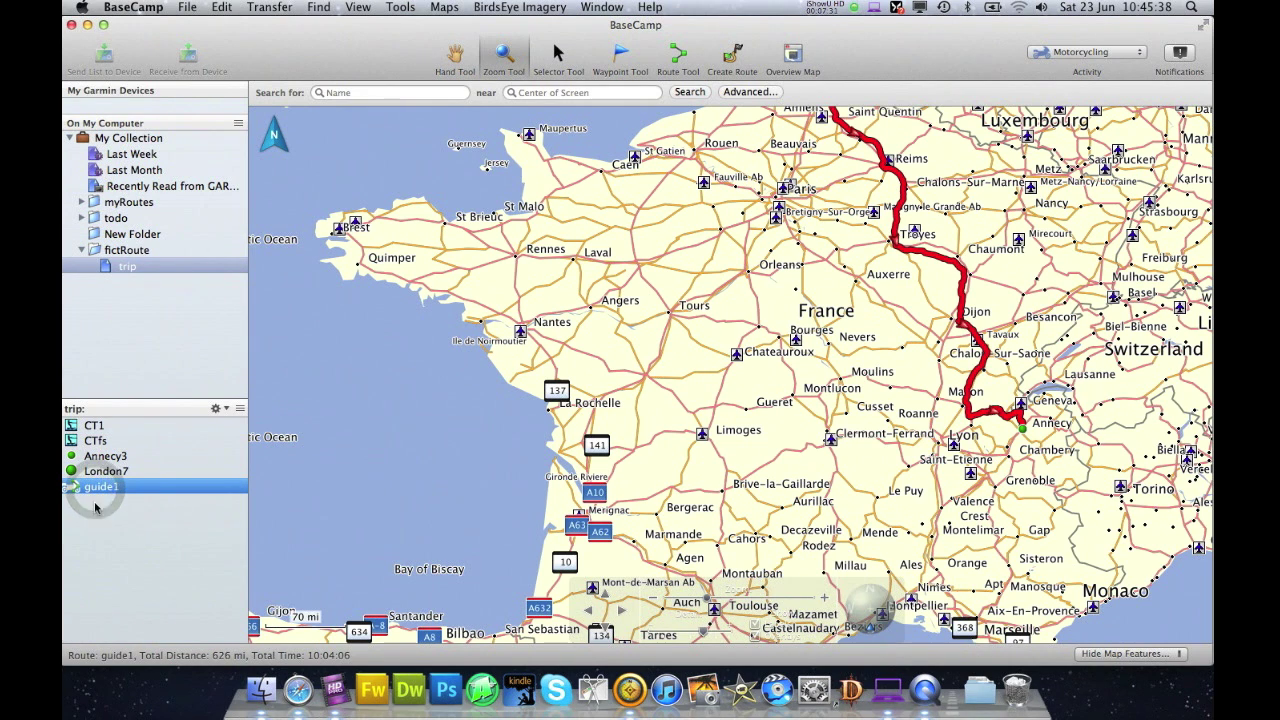
{"action": "left_click", "coordinate": [104, 472]}
{"action": "left_click", "coordinate": [100, 457]}
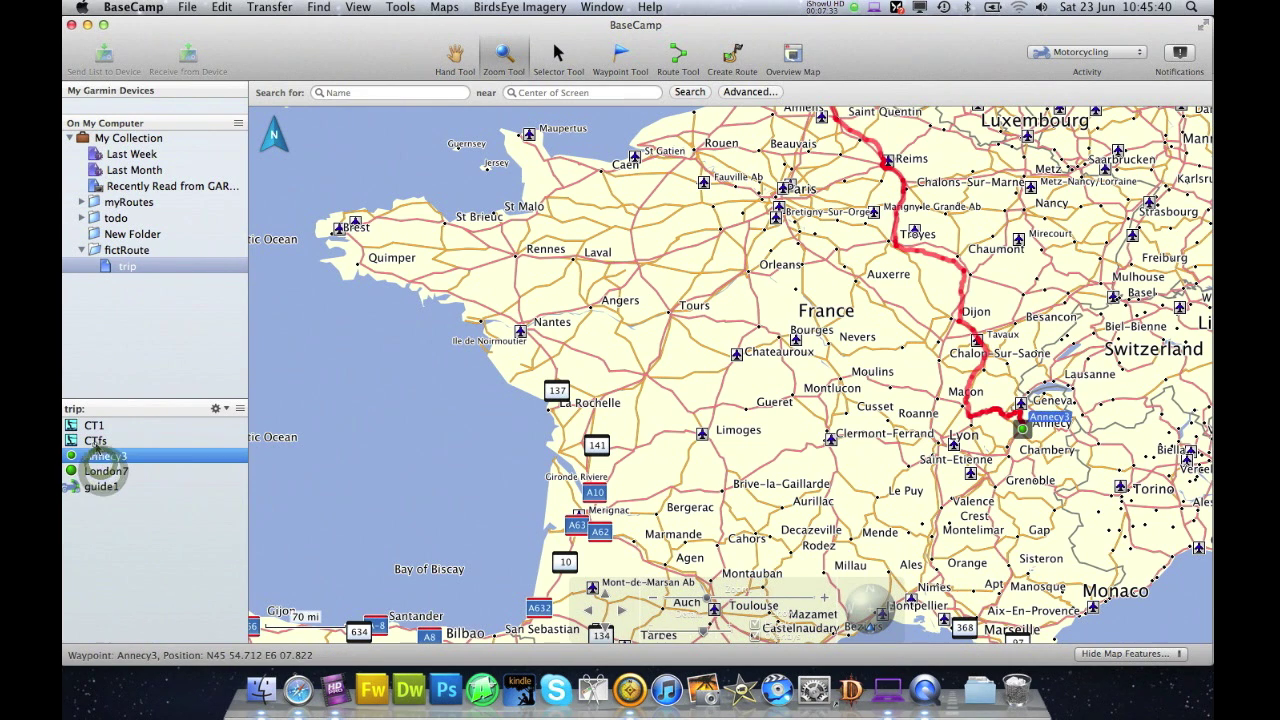
{"action": "left_click", "coordinate": [94, 441]}
{"action": "left_click", "coordinate": [94, 426]}
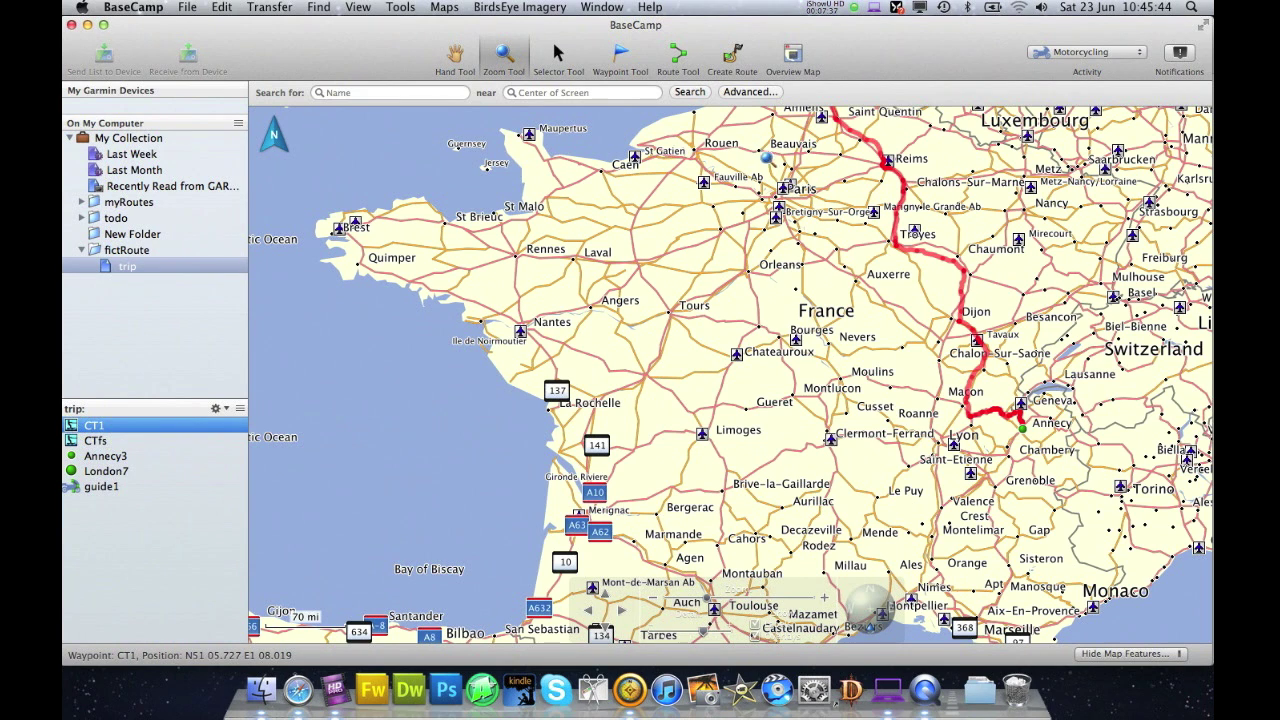
Step: Create a route starting at CTfs and ending at Annecy3, and display its summary information
{"action": "scroll", "coordinate": [786, 191], "scroll_direction": "down", "scroll_amount": 2}
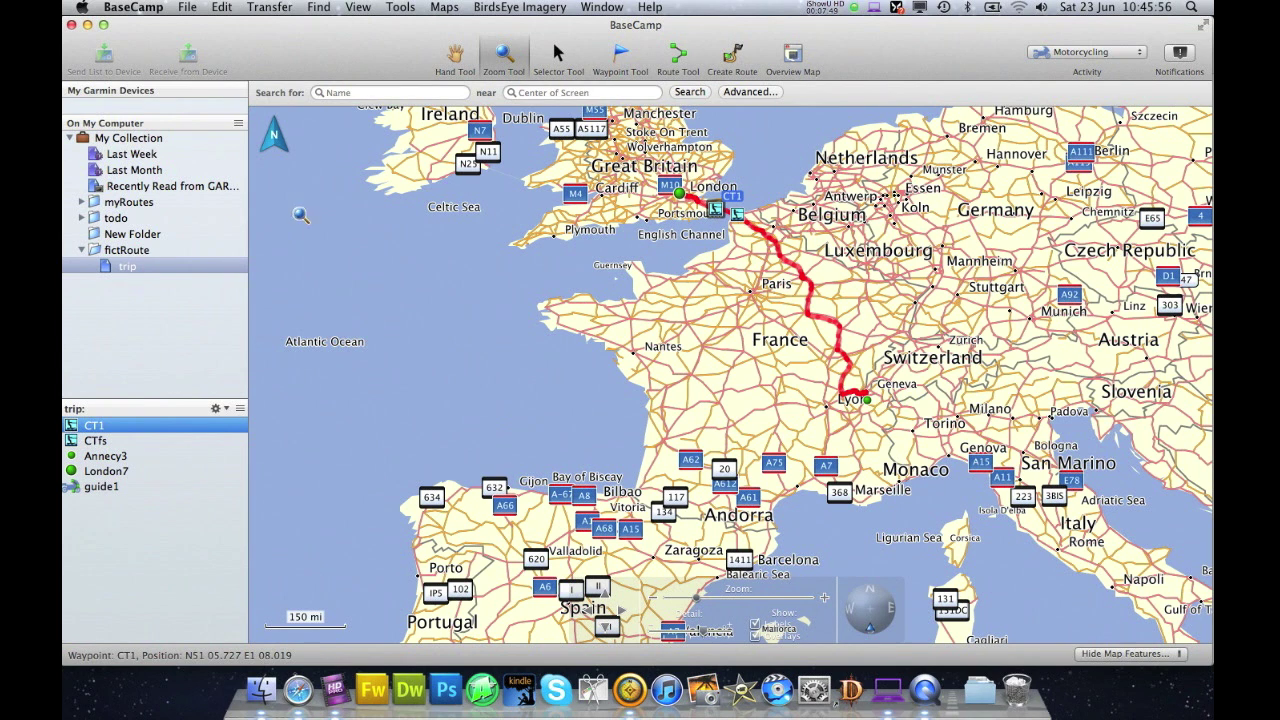
{"action": "left_click", "coordinate": [731, 58]}
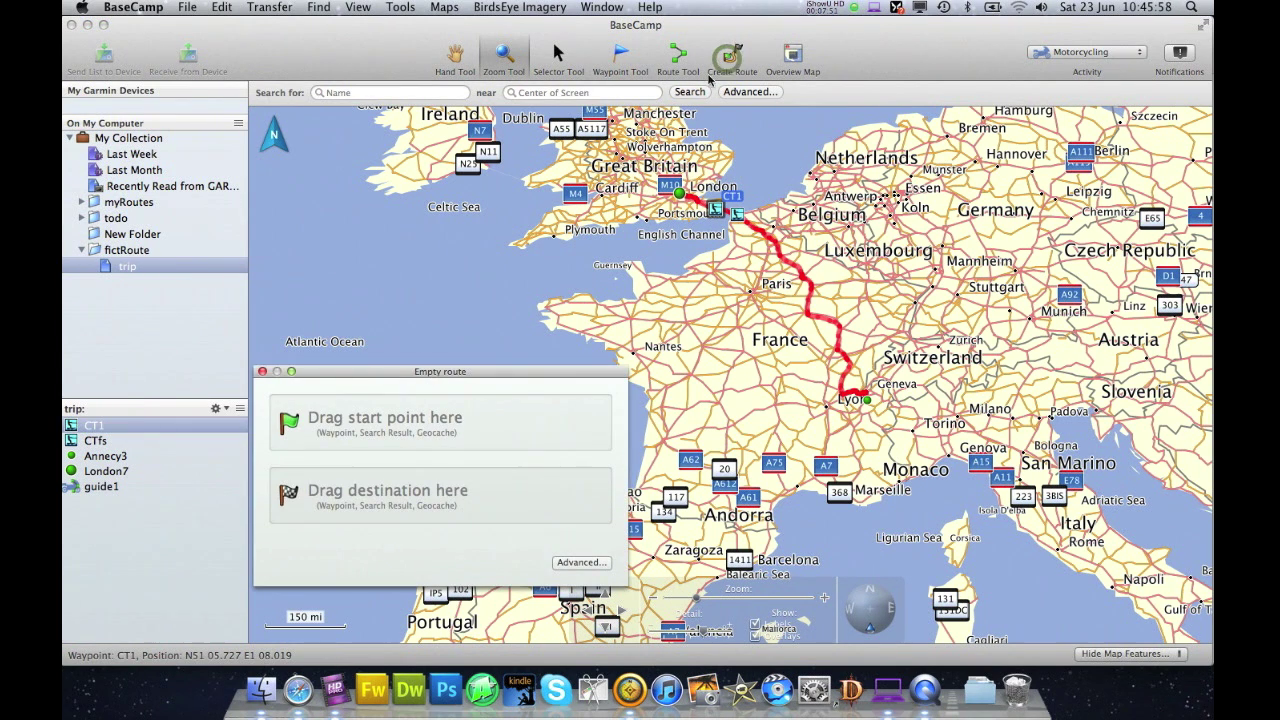
{"action": "left_click", "coordinate": [159, 563]}
{"action": "left_click_drag", "start_coordinate": [95, 440], "coordinate": [323, 429]}
{"action": "left_click_drag", "start_coordinate": [100, 456], "coordinate": [300, 497]}
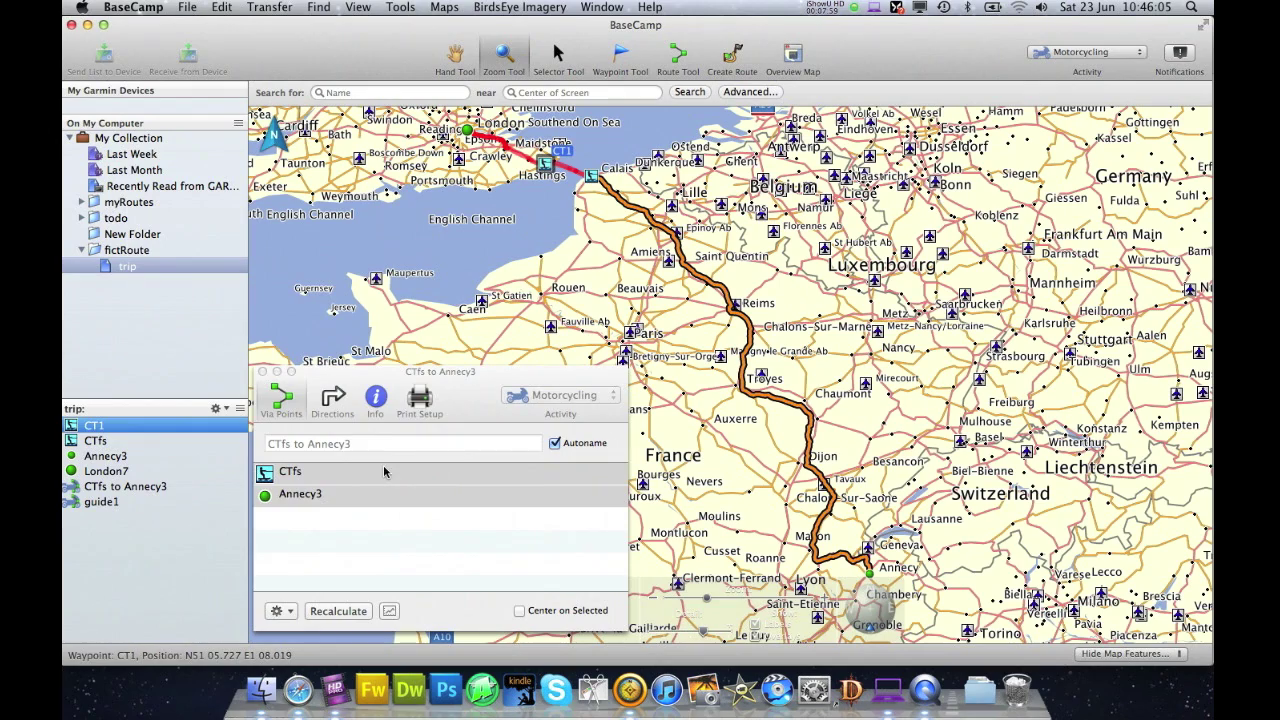
{"action": "left_click", "coordinate": [376, 402]}
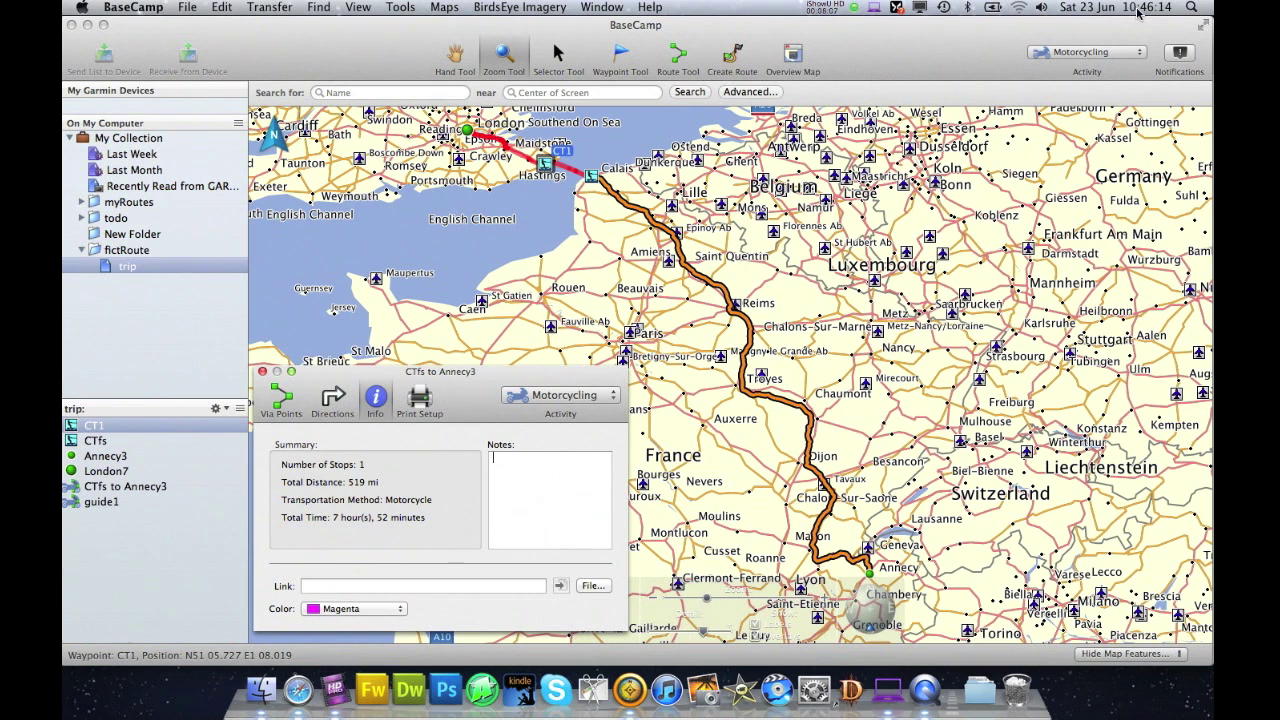
Step: Use Spotlight to calculate the new route's total distance divided by two and by three, entering 519/2 and 519/3
{"action": "left_click", "coordinate": [1195, 7]}
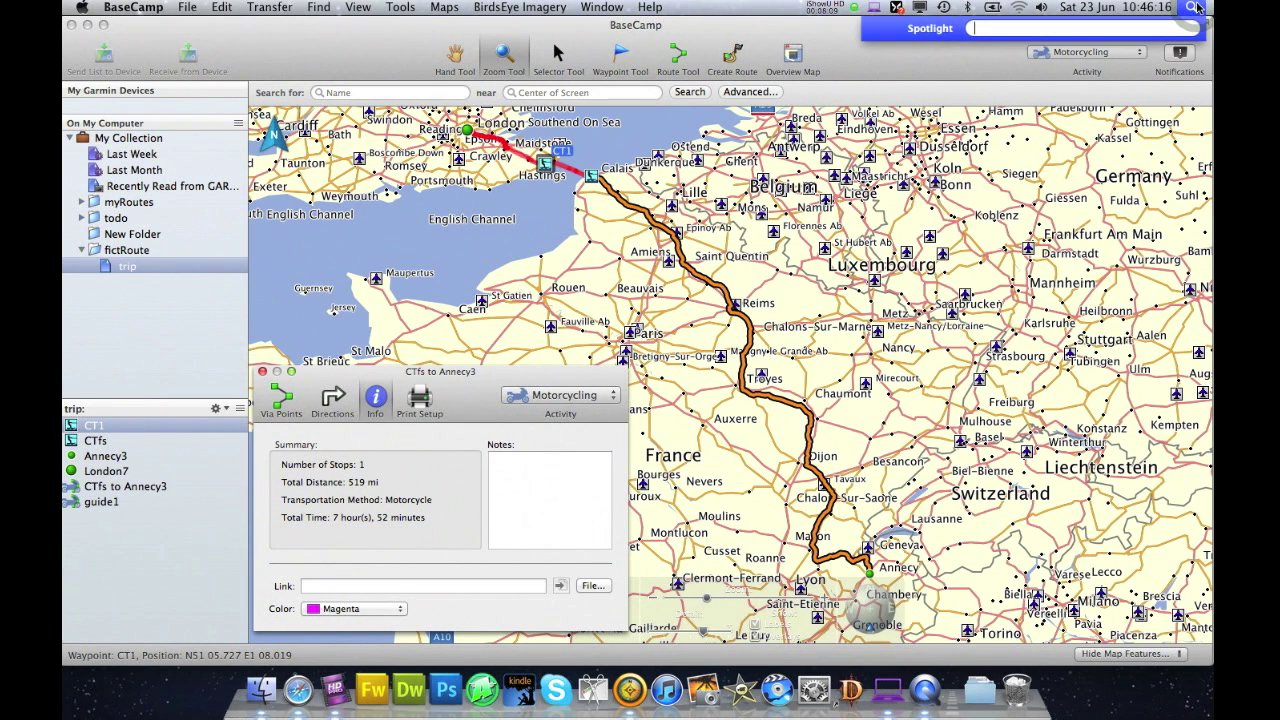
{"action": "type", "text": "518"}
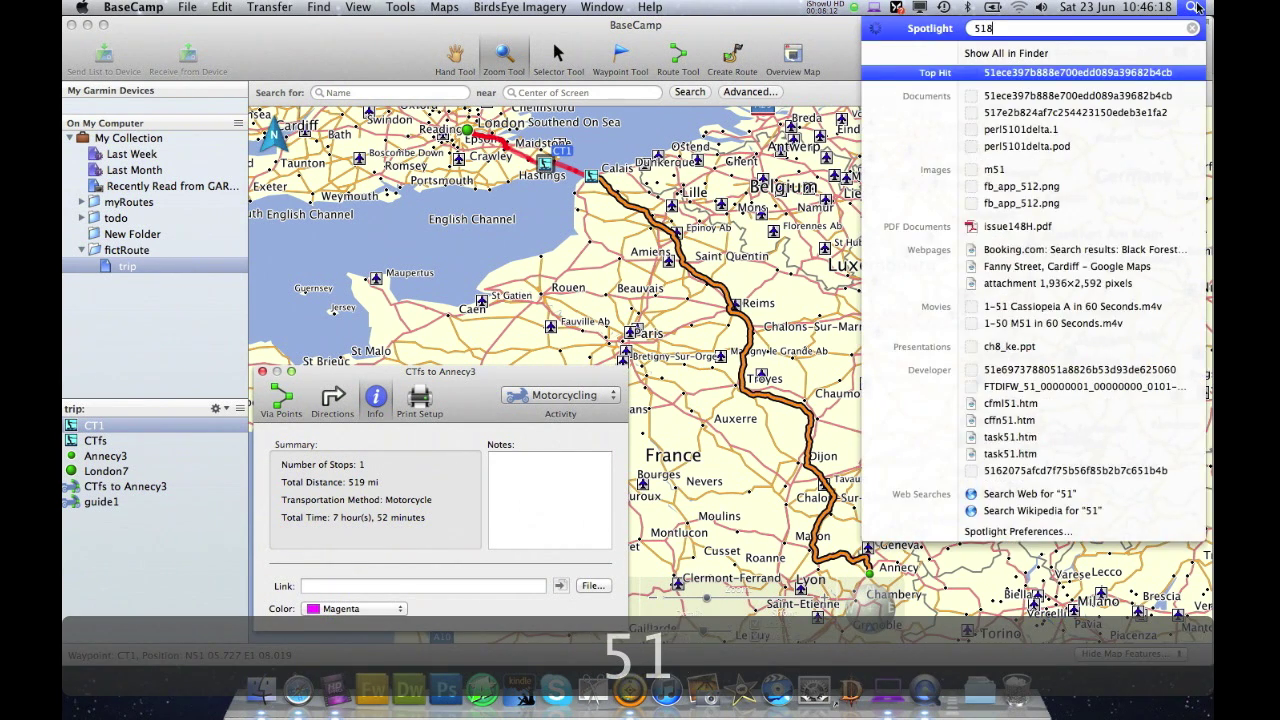
{"action": "key", "text": "BackSpace"}
{"action": "type", "text": "9"}
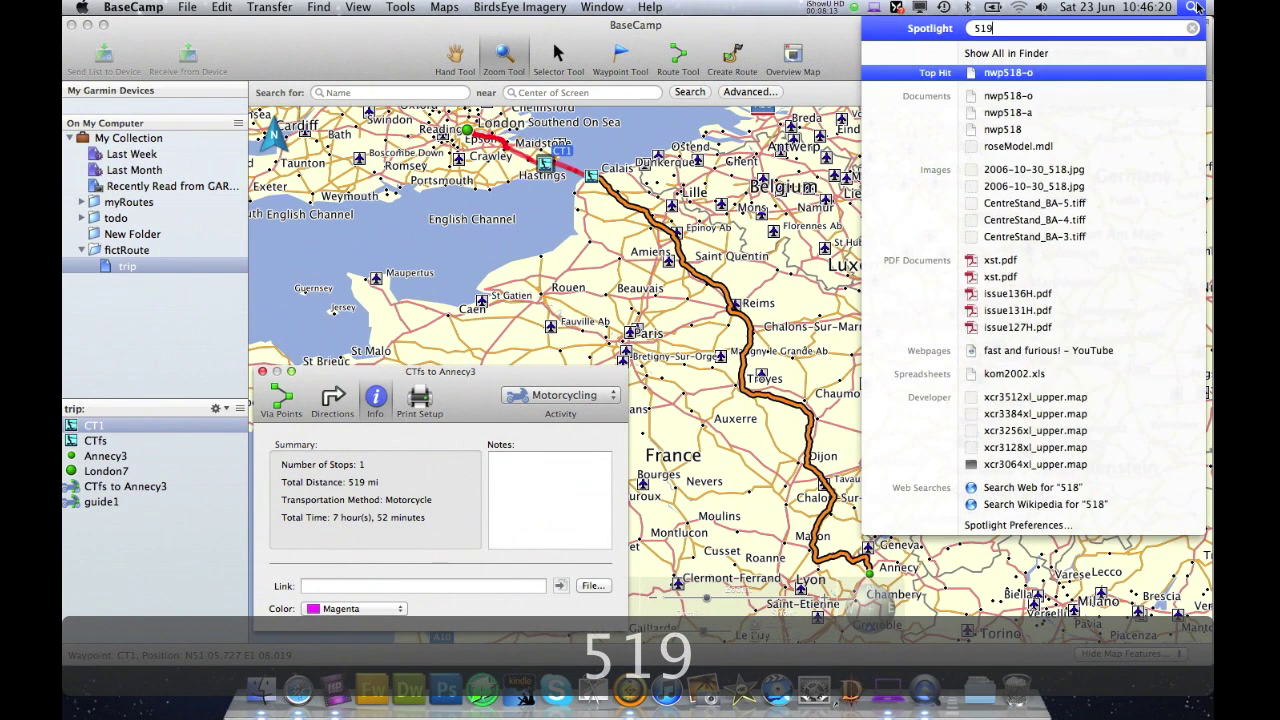
{"action": "type", "text": "/2"}
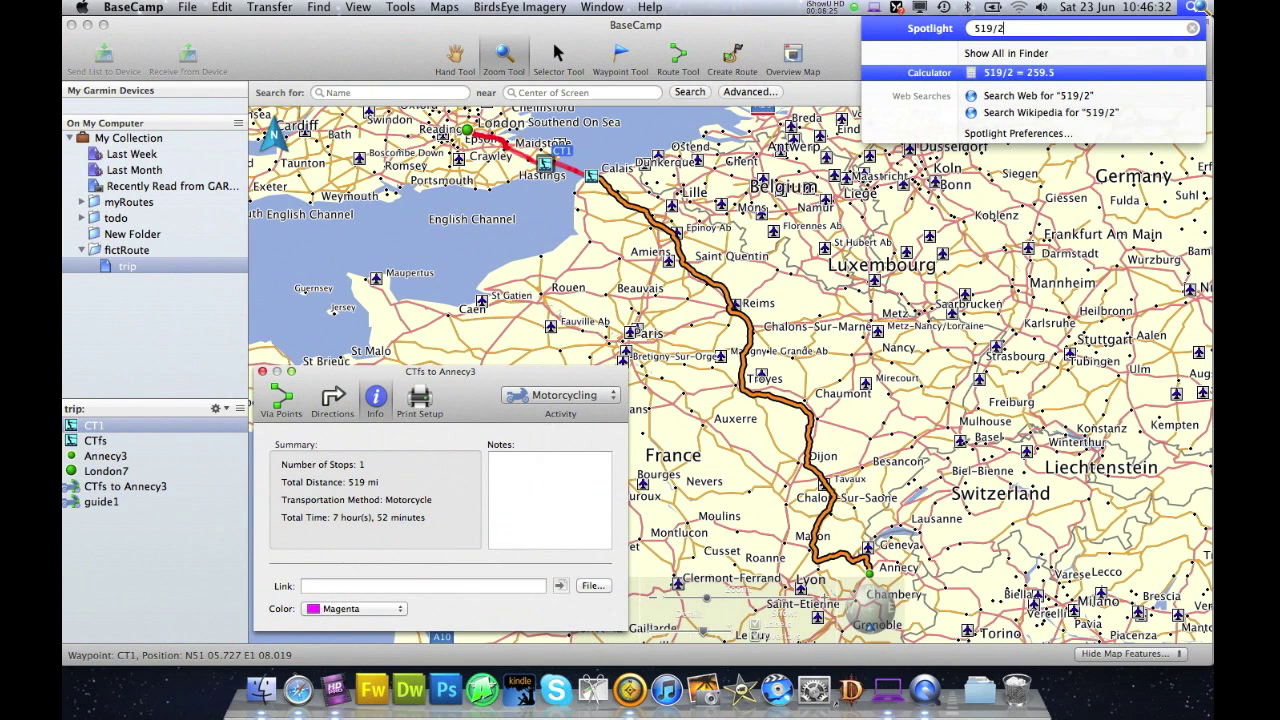
{"action": "key", "text": "BackSpace"}
{"action": "type", "text": "3"}
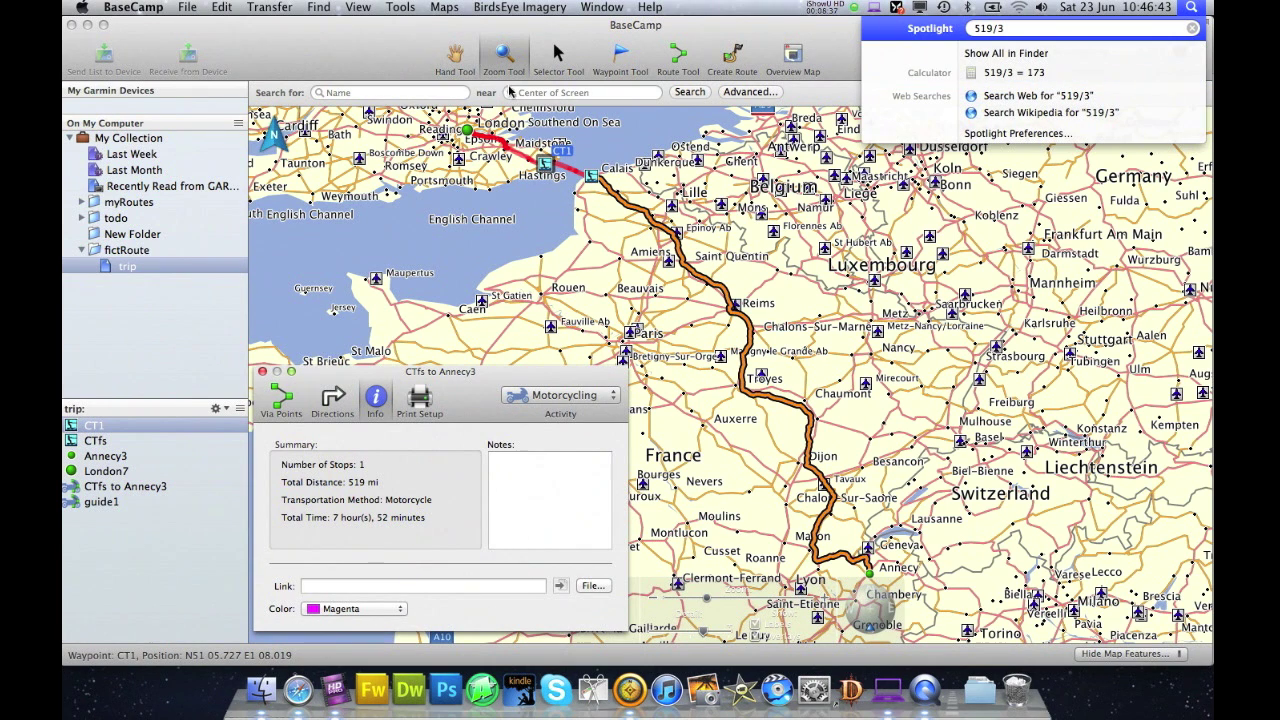
Step: Start a distance measurement on the map with the Measure tool
{"action": "left_click", "coordinate": [390, 8]}
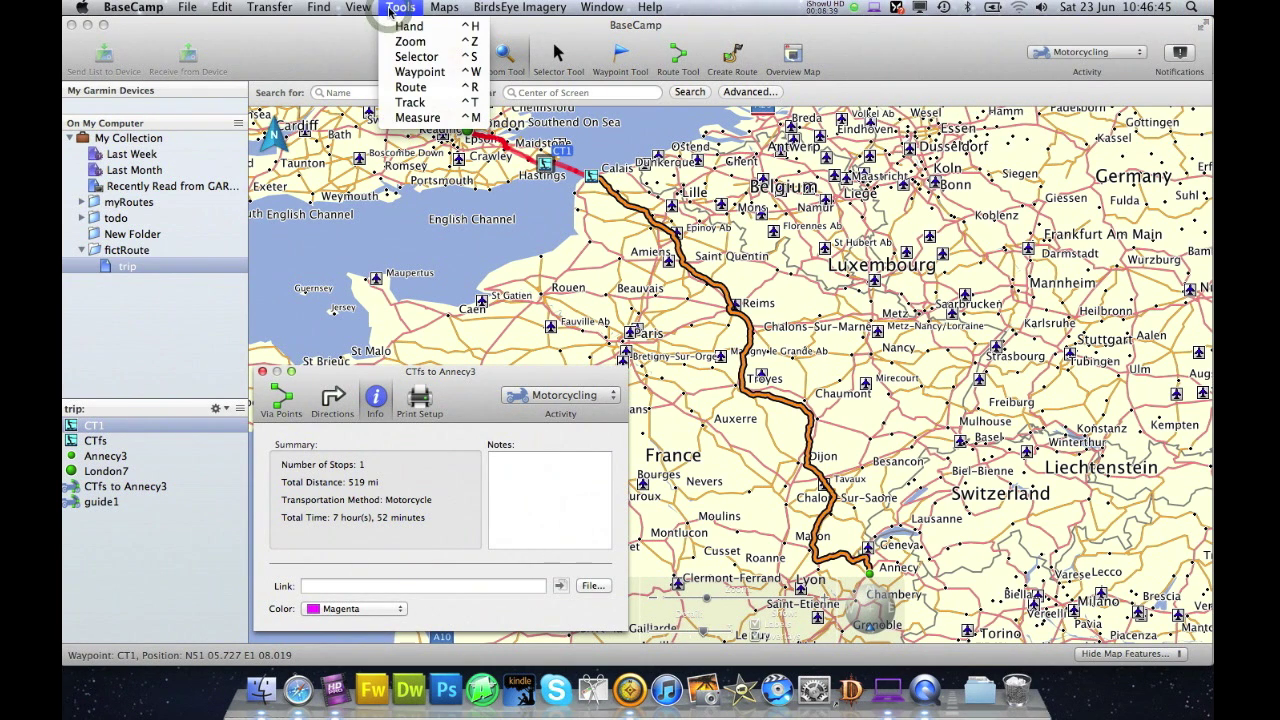
{"action": "left_click", "coordinate": [414, 118]}
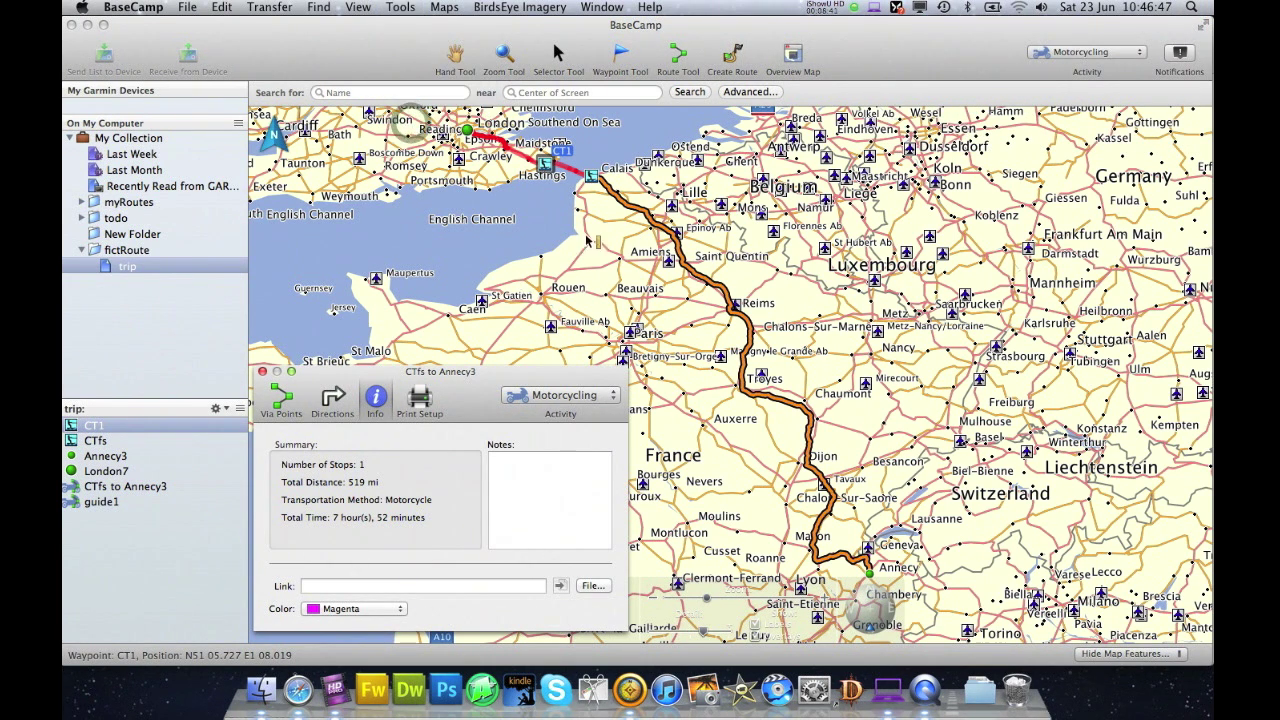
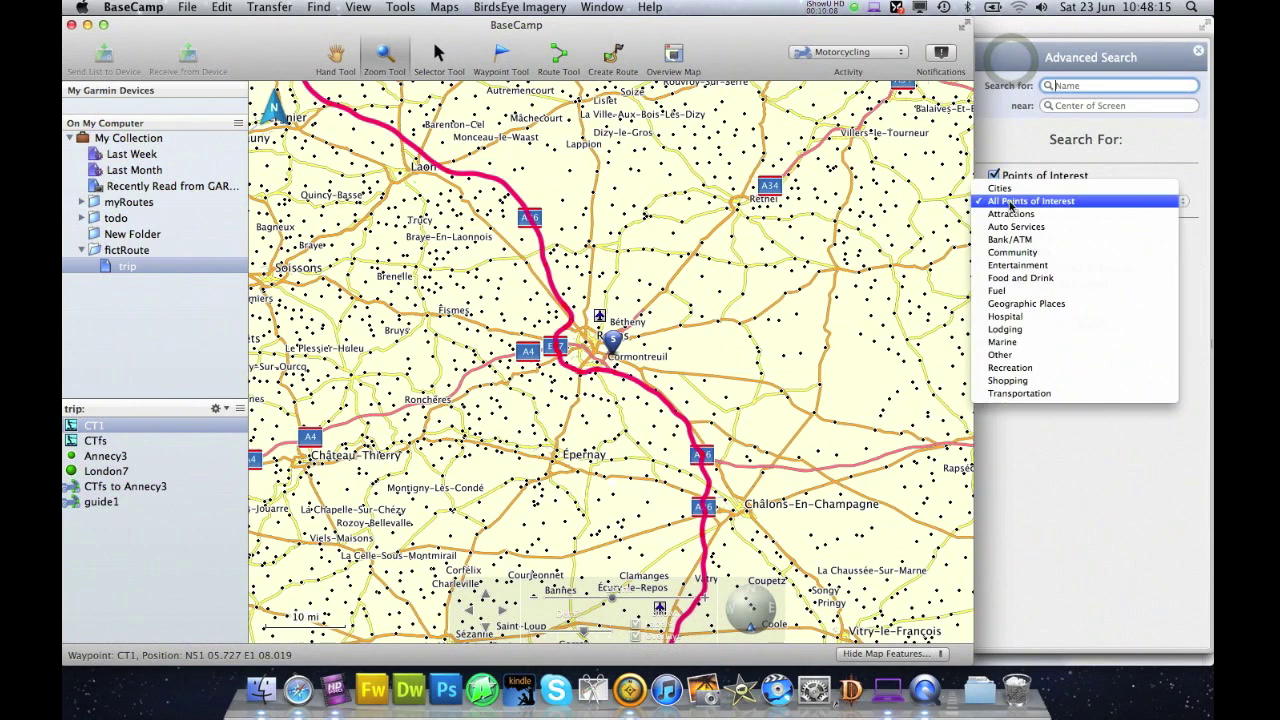
Step: Search for Auto Fuel points of interest around Reims and display the full list of matching fuel stations
{"action": "left_click", "coordinate": [1000, 291]}
{"action": "left_click", "coordinate": [1128, 203]}
{"action": "left_click", "coordinate": [1127, 198]}
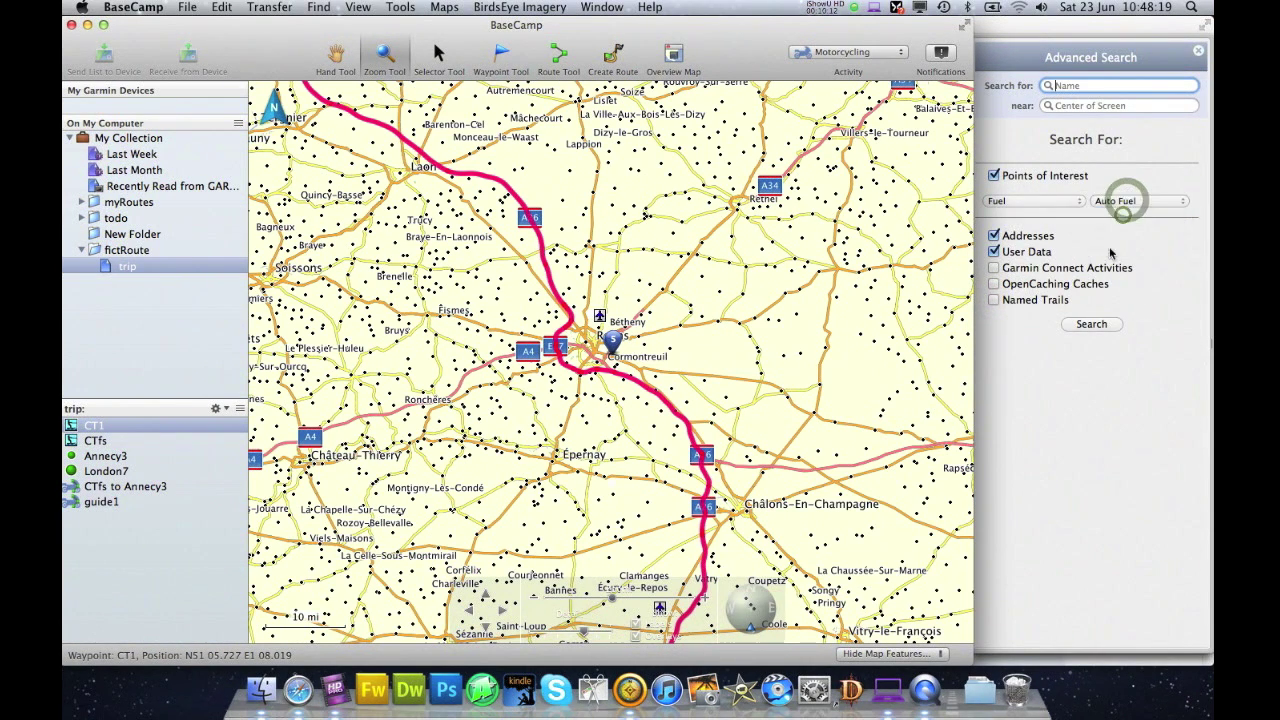
{"action": "left_click", "coordinate": [1091, 324]}
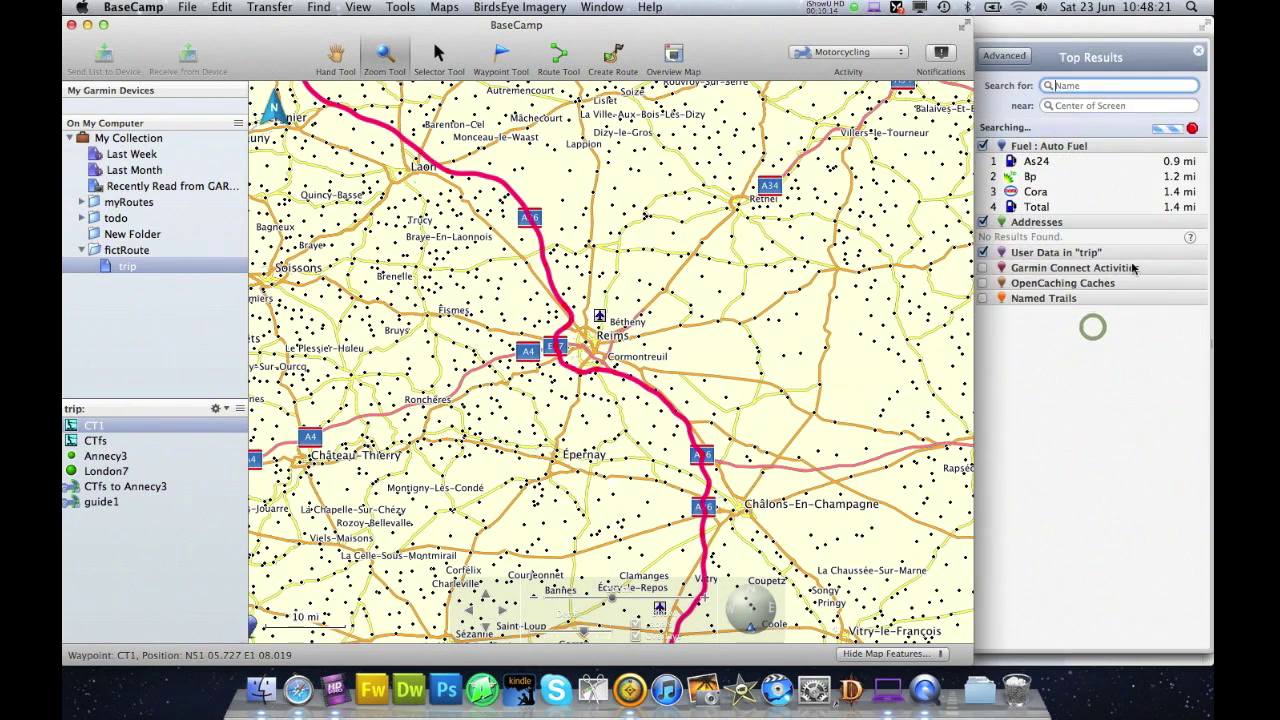
{"action": "left_click", "coordinate": [1170, 130]}
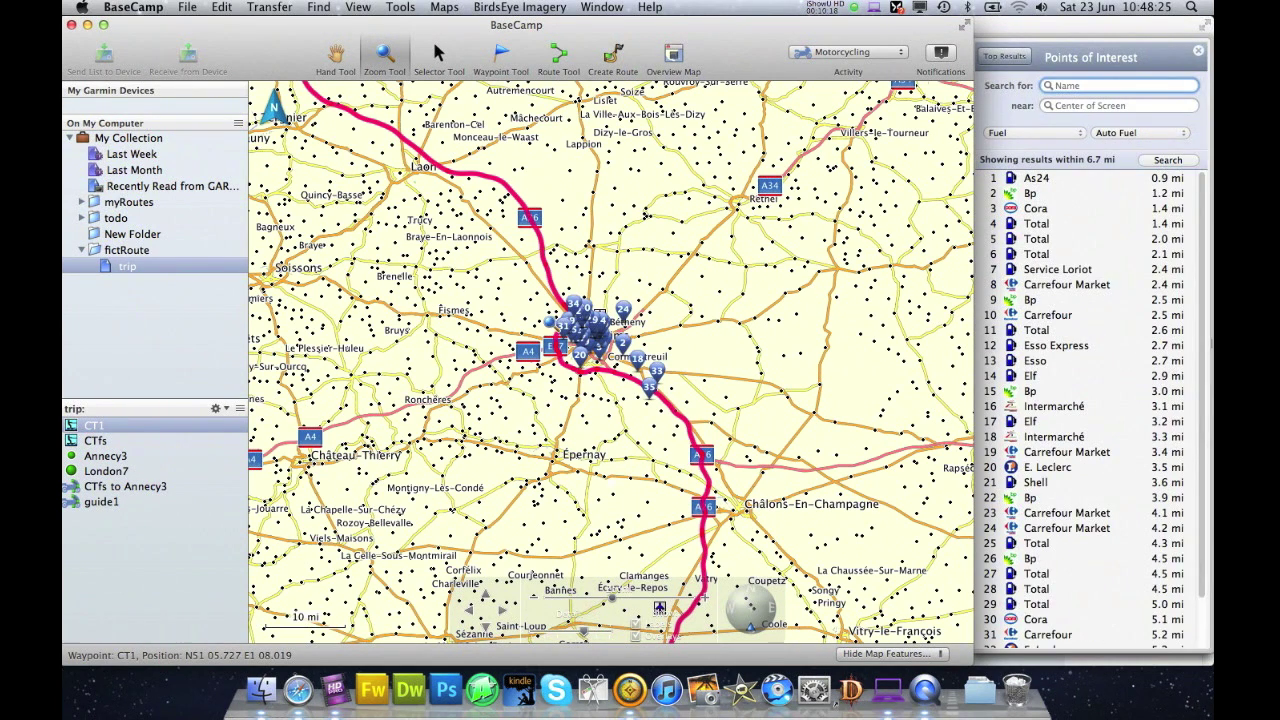
Step: Create a waypoint in the trip list from the E. Leclerc fuel station at Champfleury, beside the route south of Reims
{"action": "left_click_drag", "start_coordinate": [531, 297], "coordinate": [686, 416]}
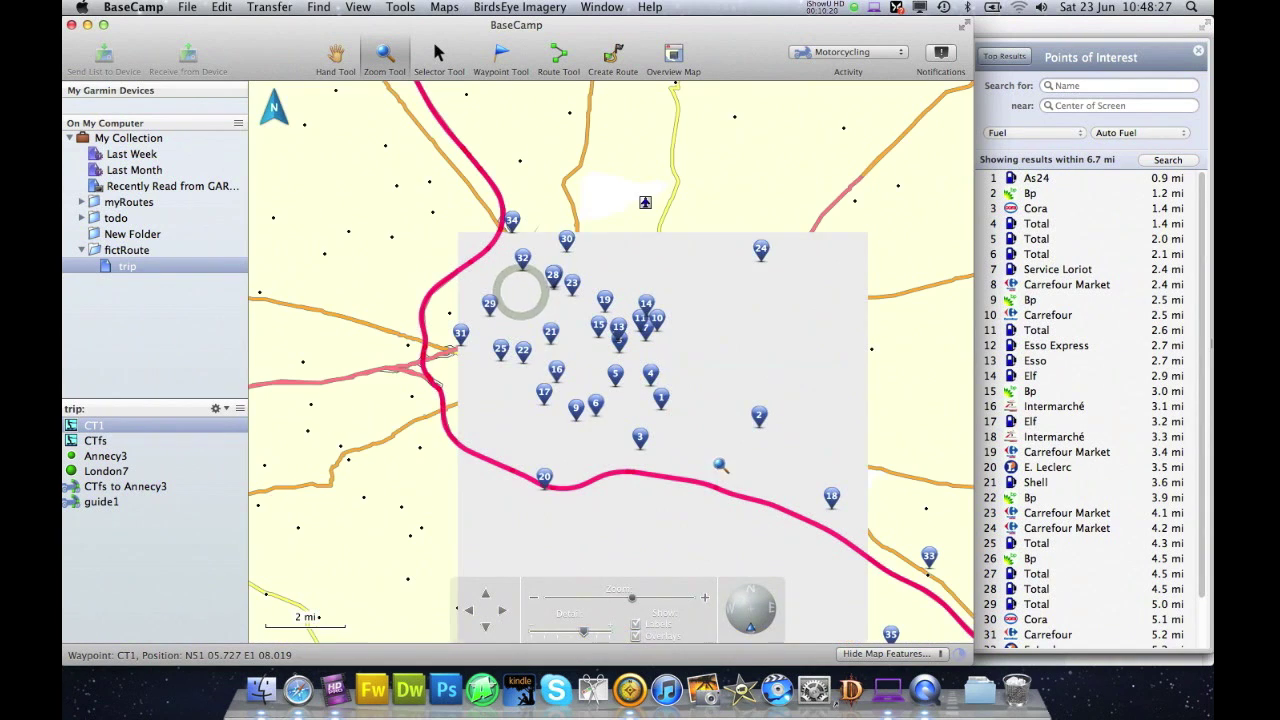
{"action": "left_click_drag", "start_coordinate": [510, 454], "coordinate": [572, 522]}
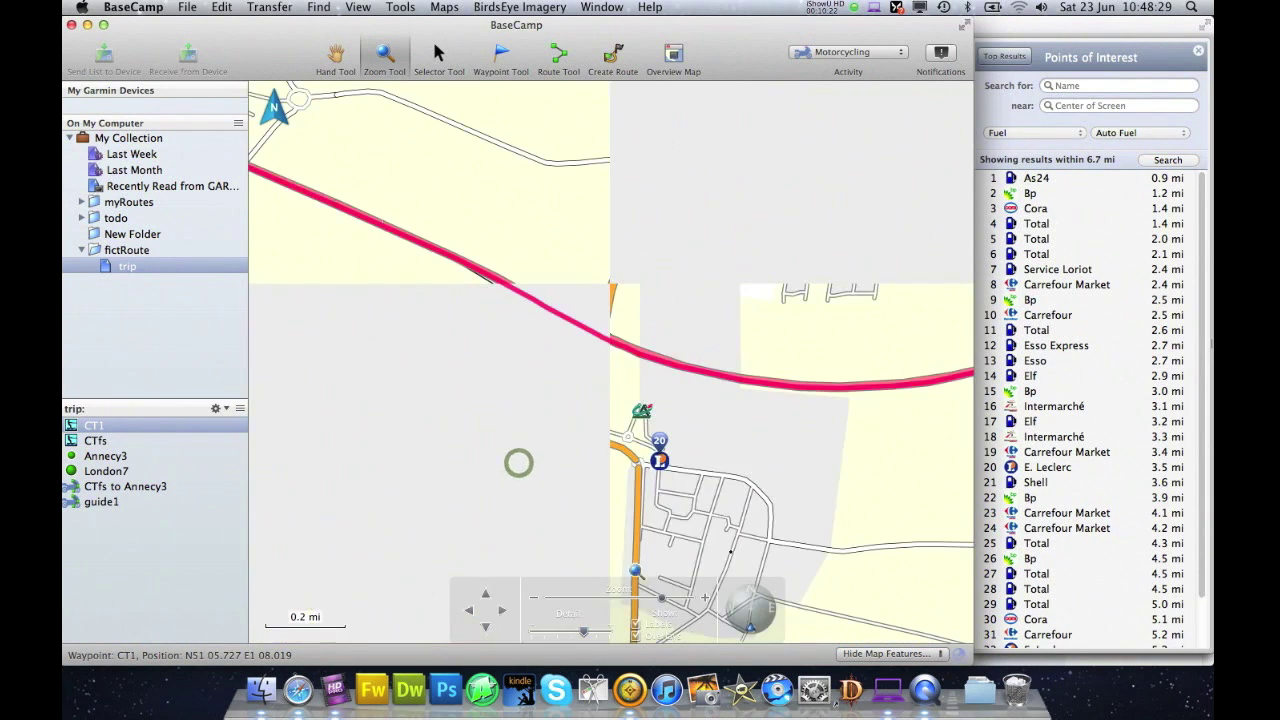
{"action": "left_click_drag", "start_coordinate": [586, 386], "coordinate": [684, 483]}
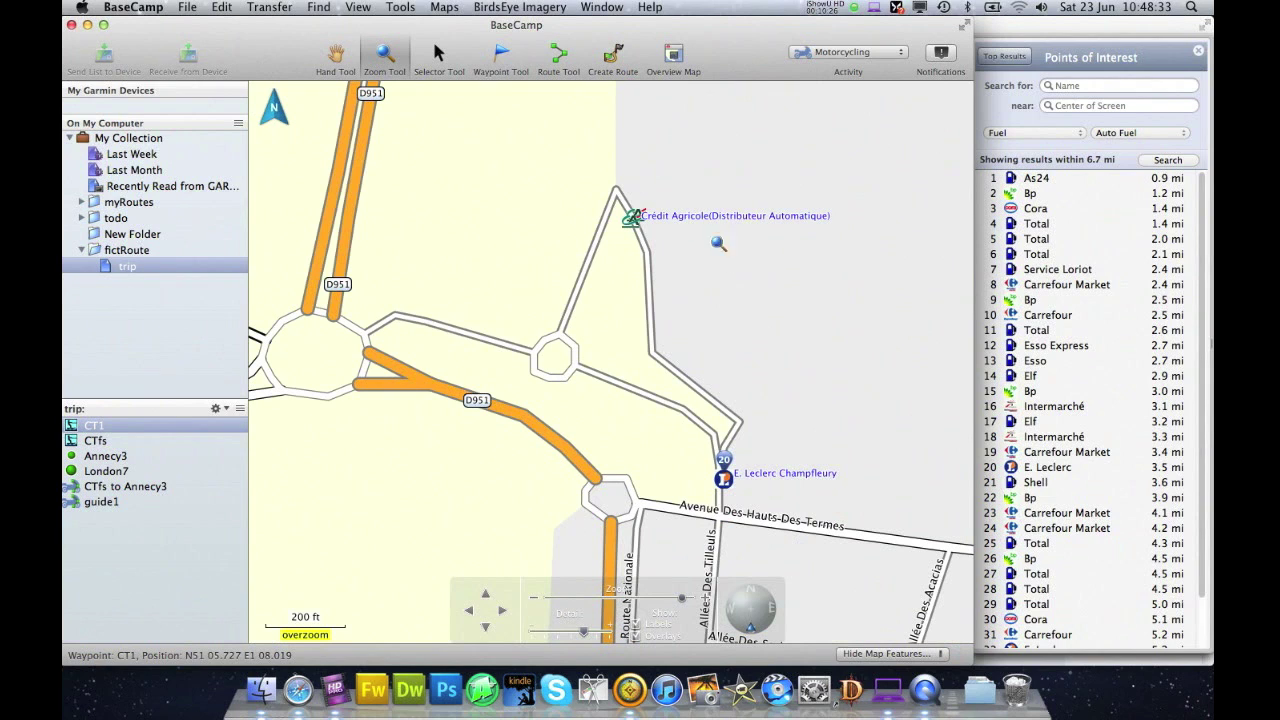
{"action": "left_click", "coordinate": [438, 52]}
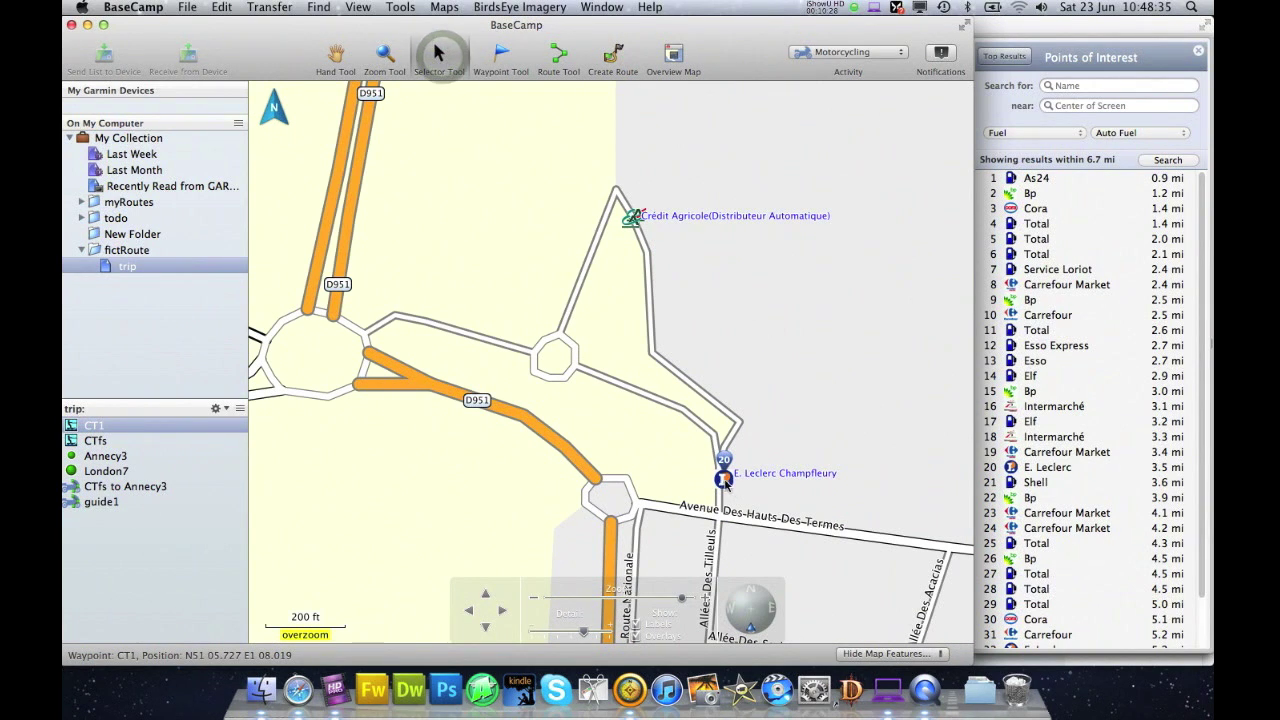
{"action": "left_click", "coordinate": [726, 488]}
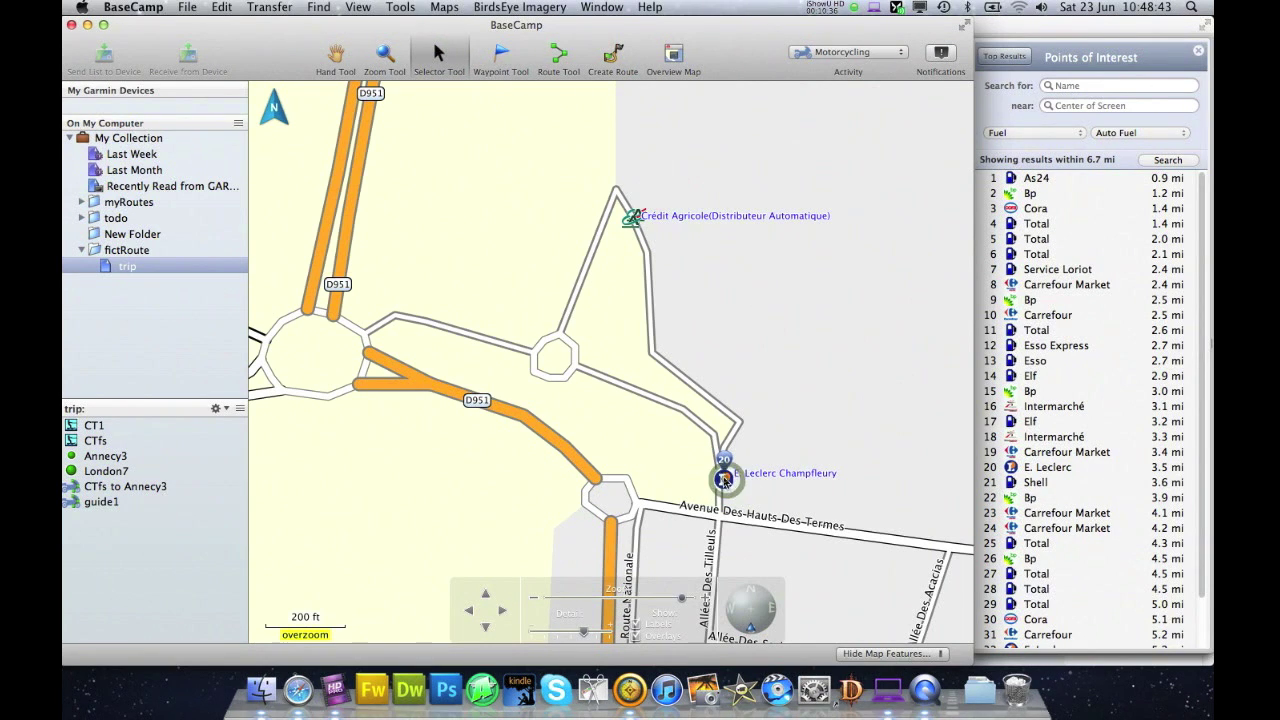
{"action": "left_click", "coordinate": [727, 460]}
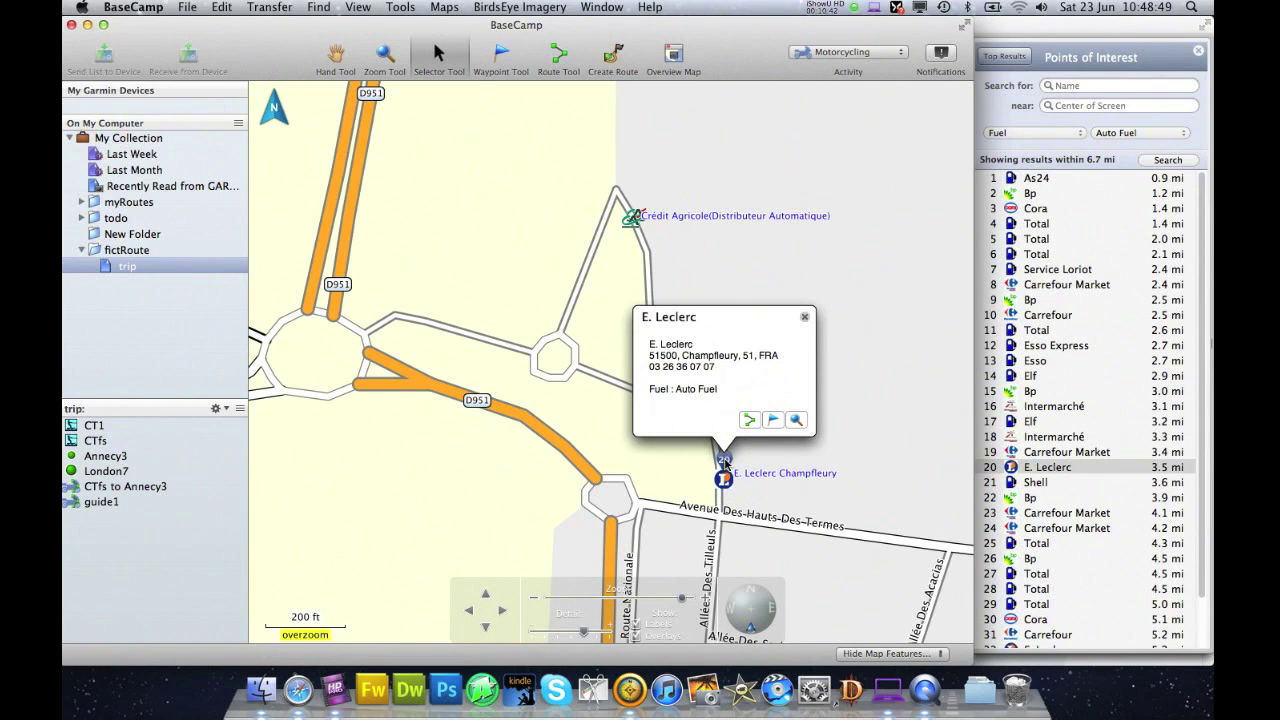
{"action": "left_click", "coordinate": [773, 420]}
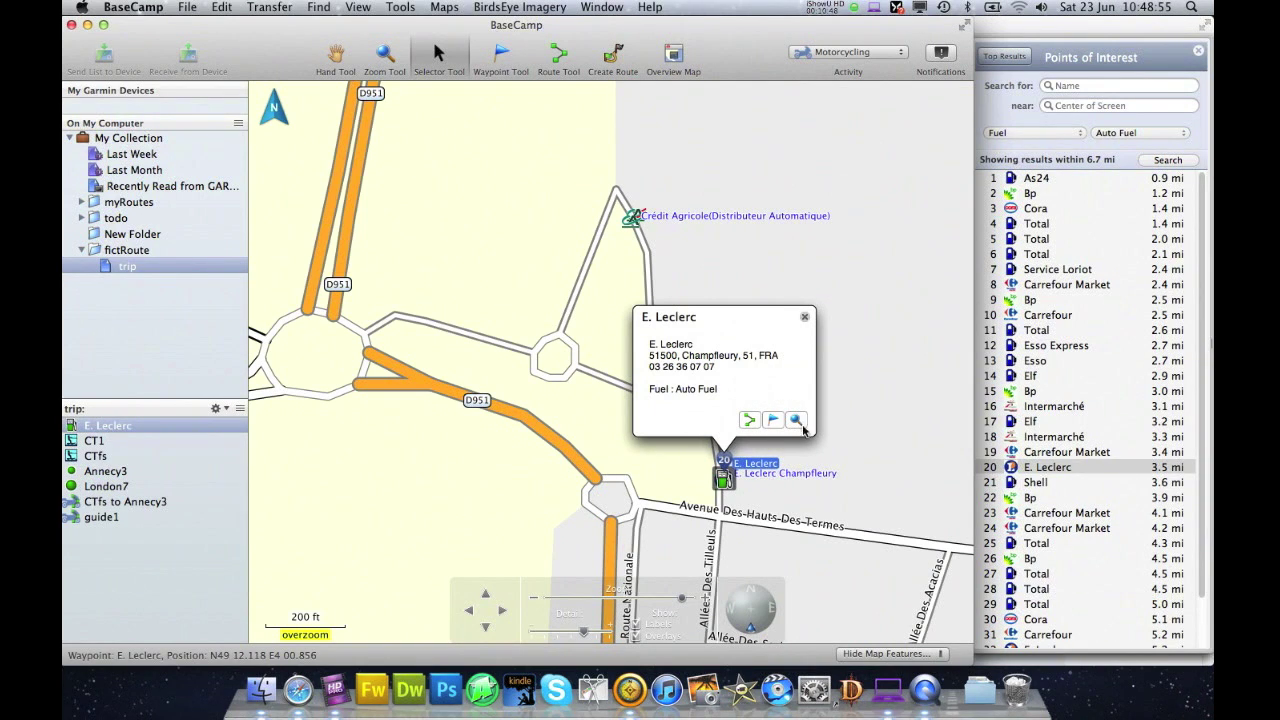
{"action": "left_click", "coordinate": [804, 318]}
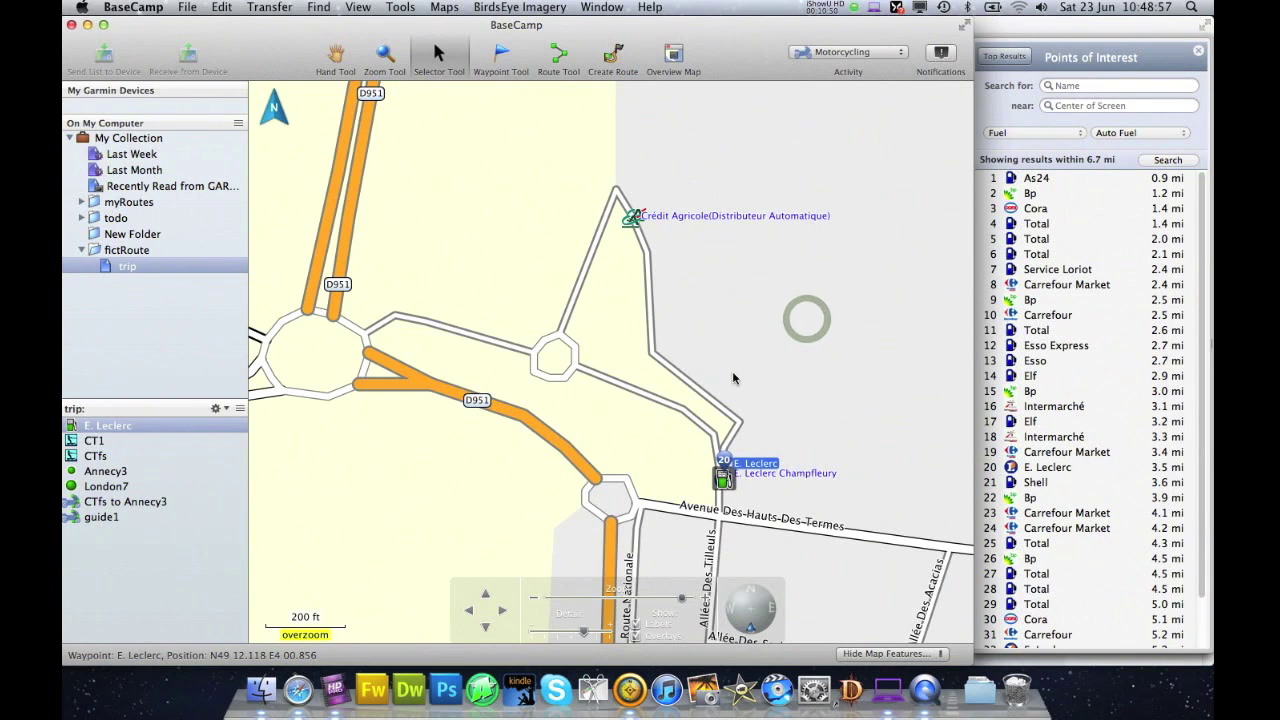
Step: Measure the distance along the route from the E. Leclerc waypoint near Reims southward to Dijon
{"action": "scroll", "coordinate": [730, 381], "scroll_direction": "down", "scroll_amount": 3}
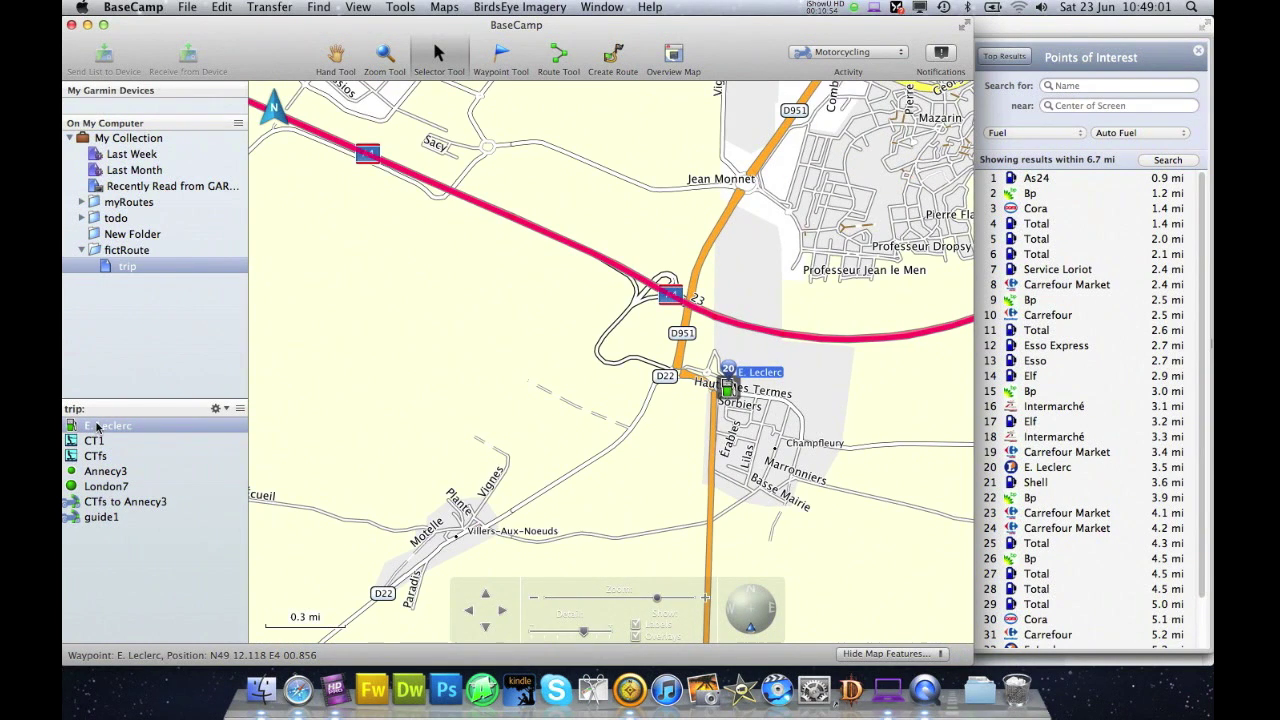
{"action": "scroll", "coordinate": [650, 467], "scroll_direction": "down", "scroll_amount": 5}
{"action": "scroll", "coordinate": [740, 494], "scroll_direction": "down", "scroll_amount": 5}
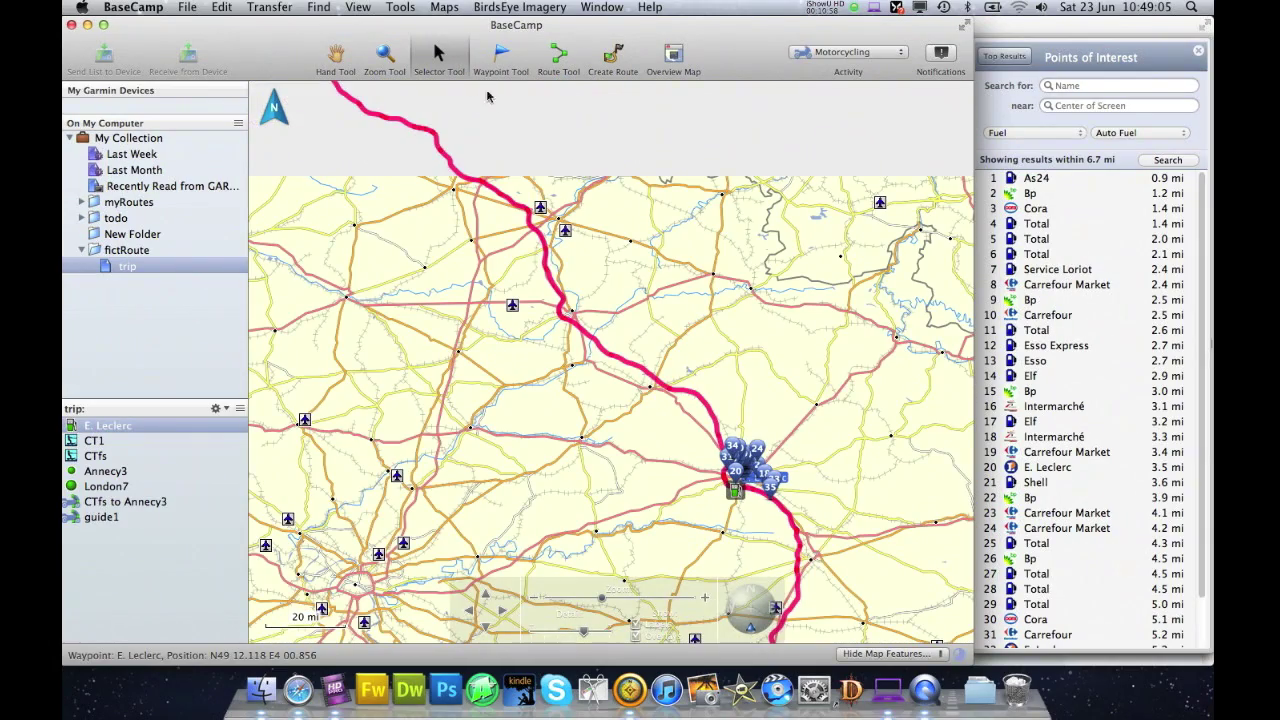
{"action": "left_click", "coordinate": [336, 55]}
{"action": "left_click_drag", "start_coordinate": [760, 560], "coordinate": [583, 314]}
{"action": "left_click", "coordinate": [385, 55]}
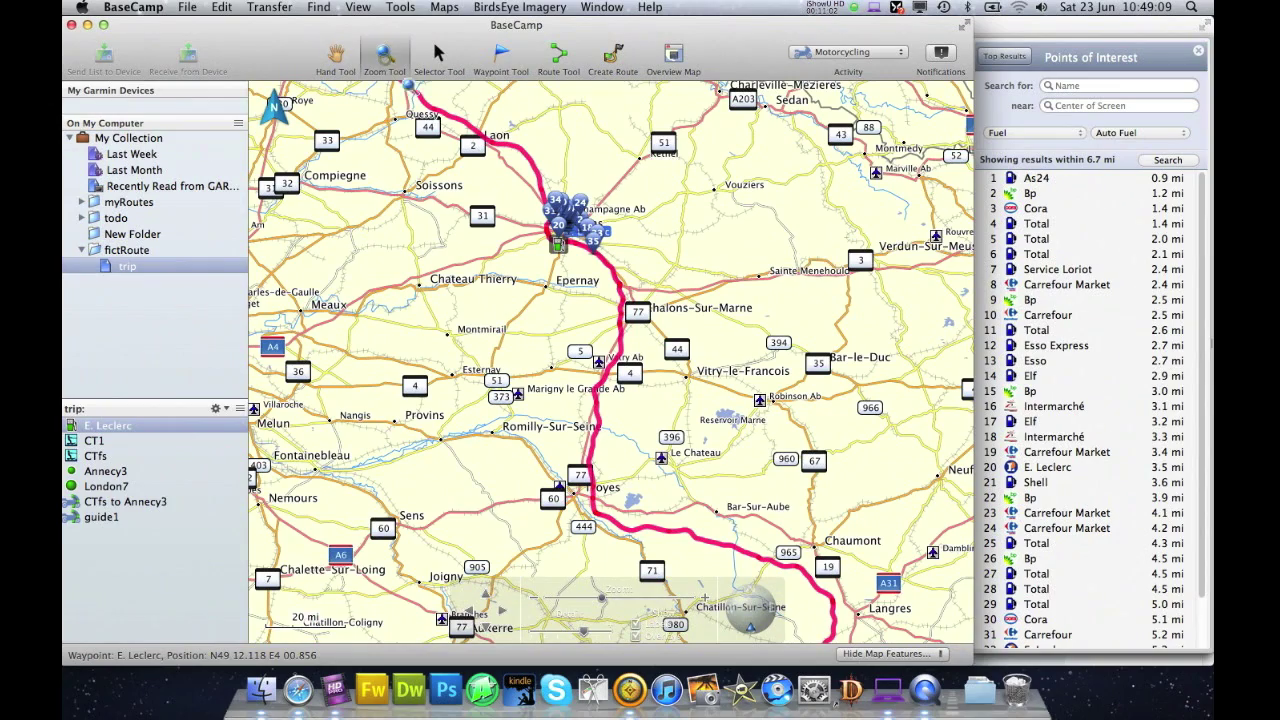
{"action": "left_click", "coordinate": [665, 343], "text": "alt"}
{"action": "left_click", "coordinate": [793, 339], "text": "alt"}
{"action": "left_click", "coordinate": [707, 376], "text": "alt"}
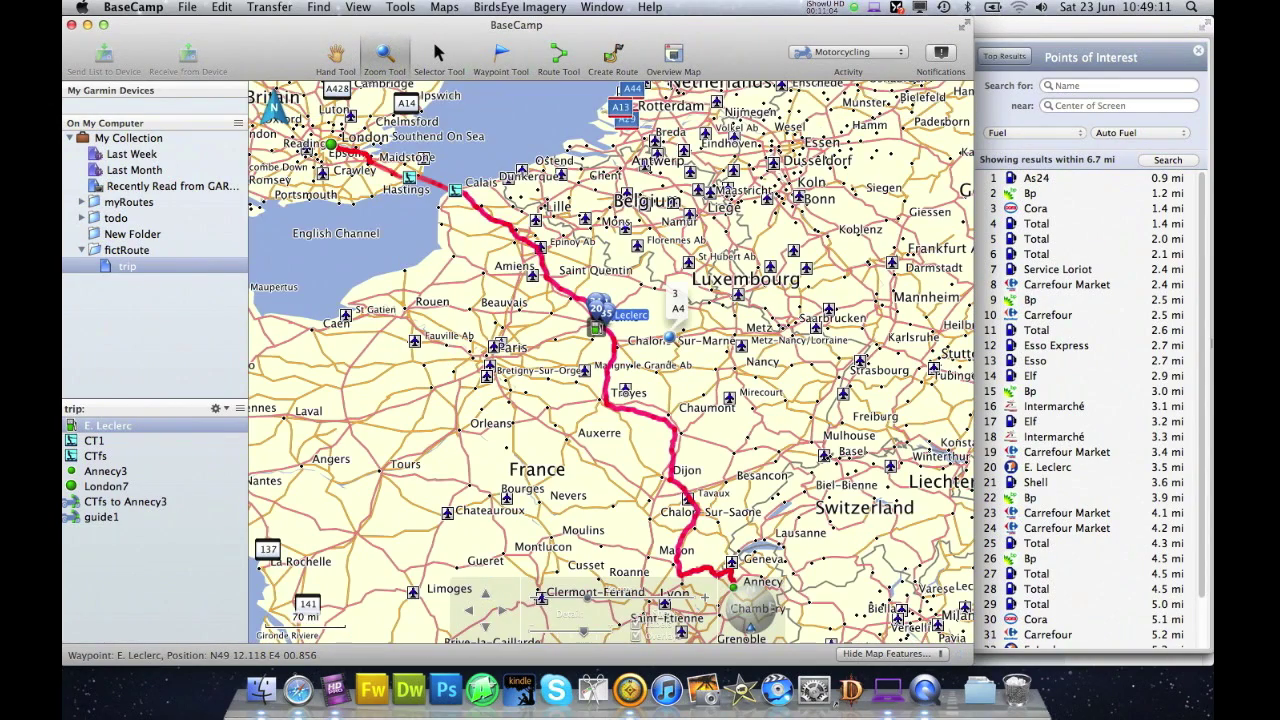
{"action": "left_click", "coordinate": [400, 7]}
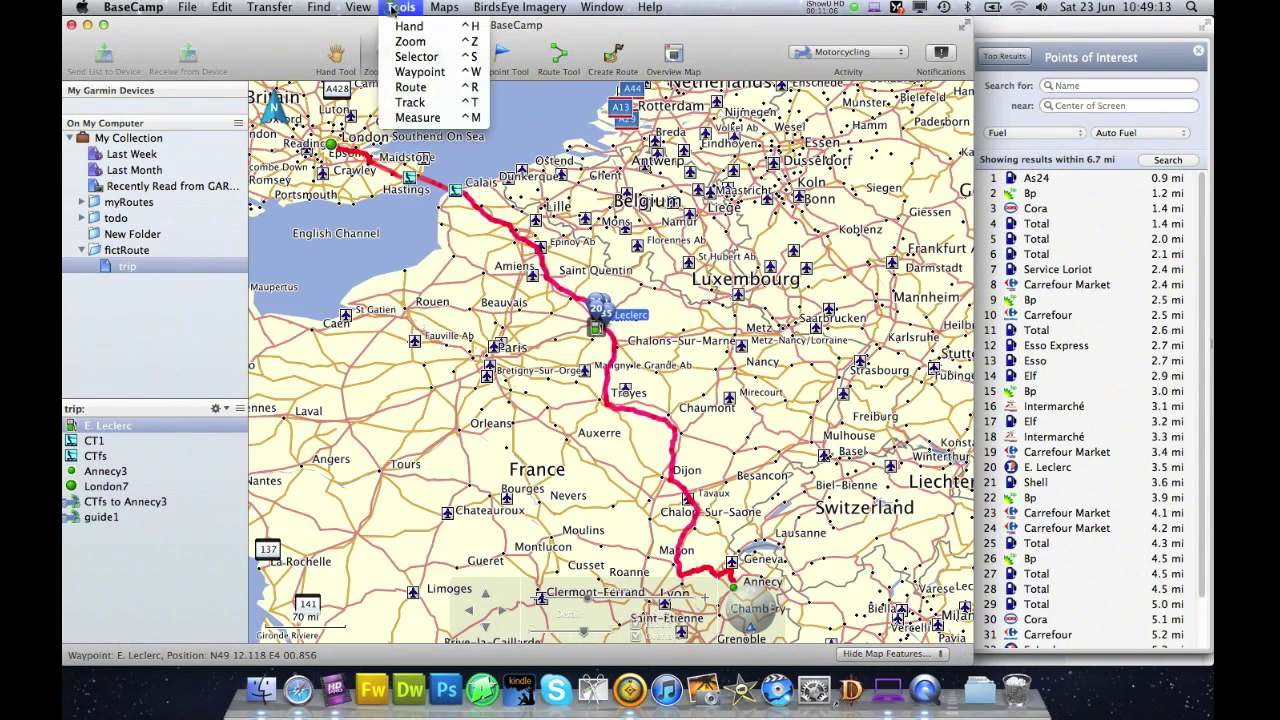
{"action": "left_click", "coordinate": [417, 118]}
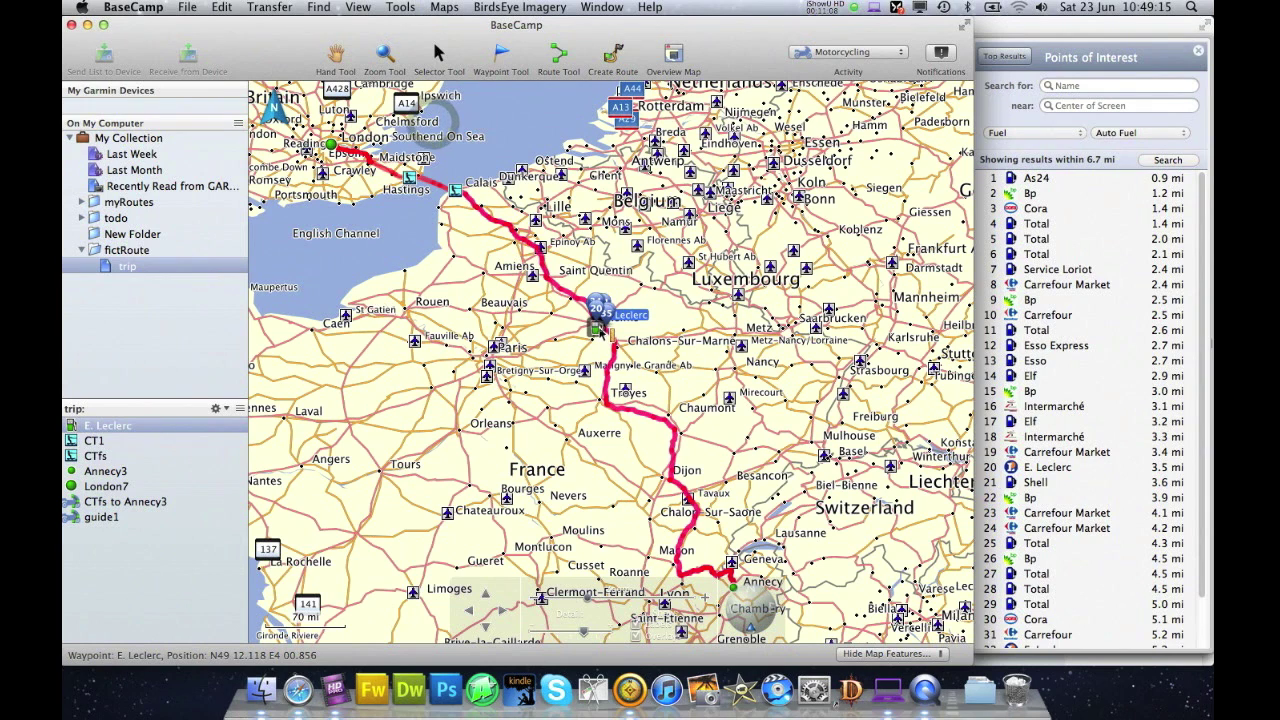
{"action": "left_click", "coordinate": [597, 328]}
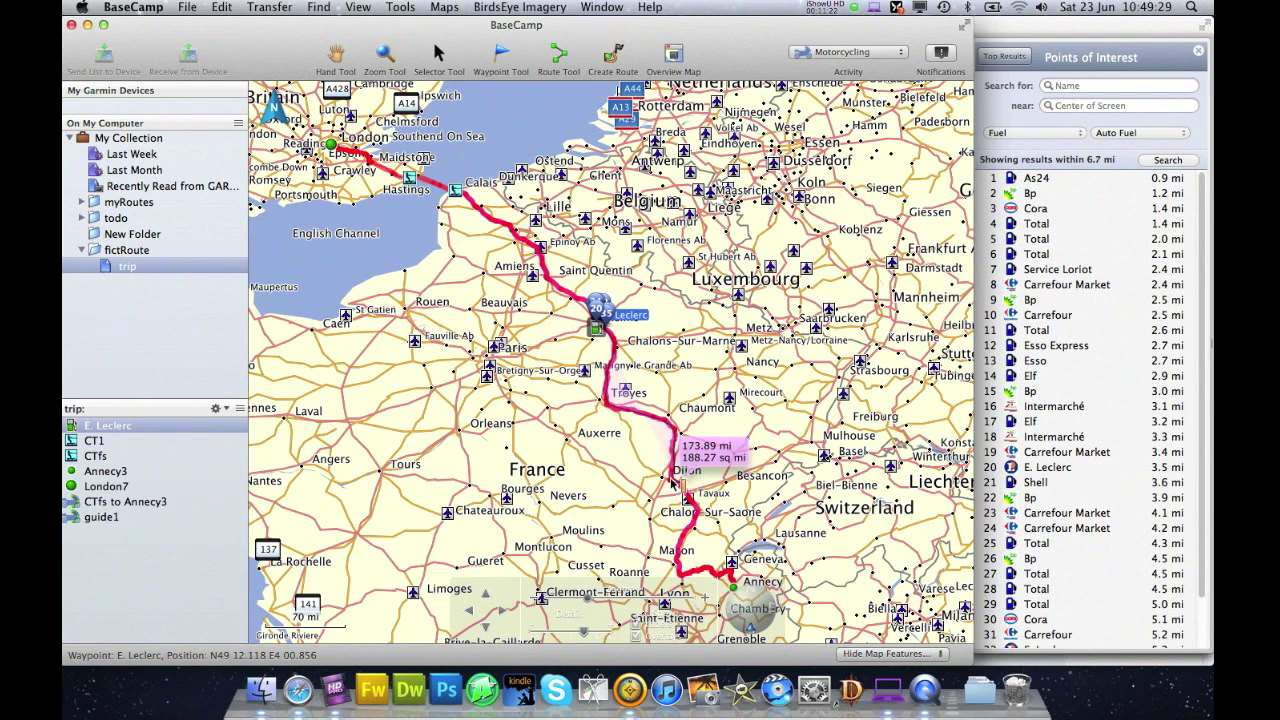
{"action": "key", "text": "Escape"}
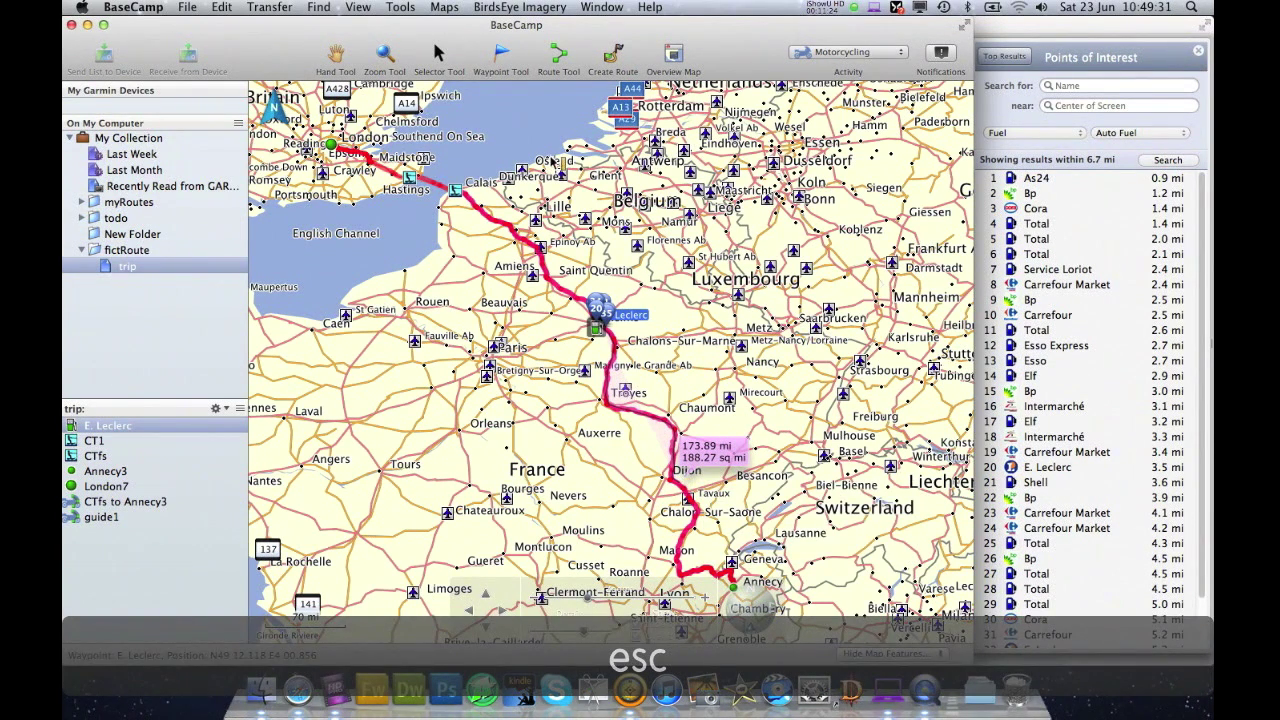
Step: Search for Auto Fuel stations in the area around Dijon and examine the ones closest to the route near Genlis
{"action": "left_click", "coordinate": [385, 52]}
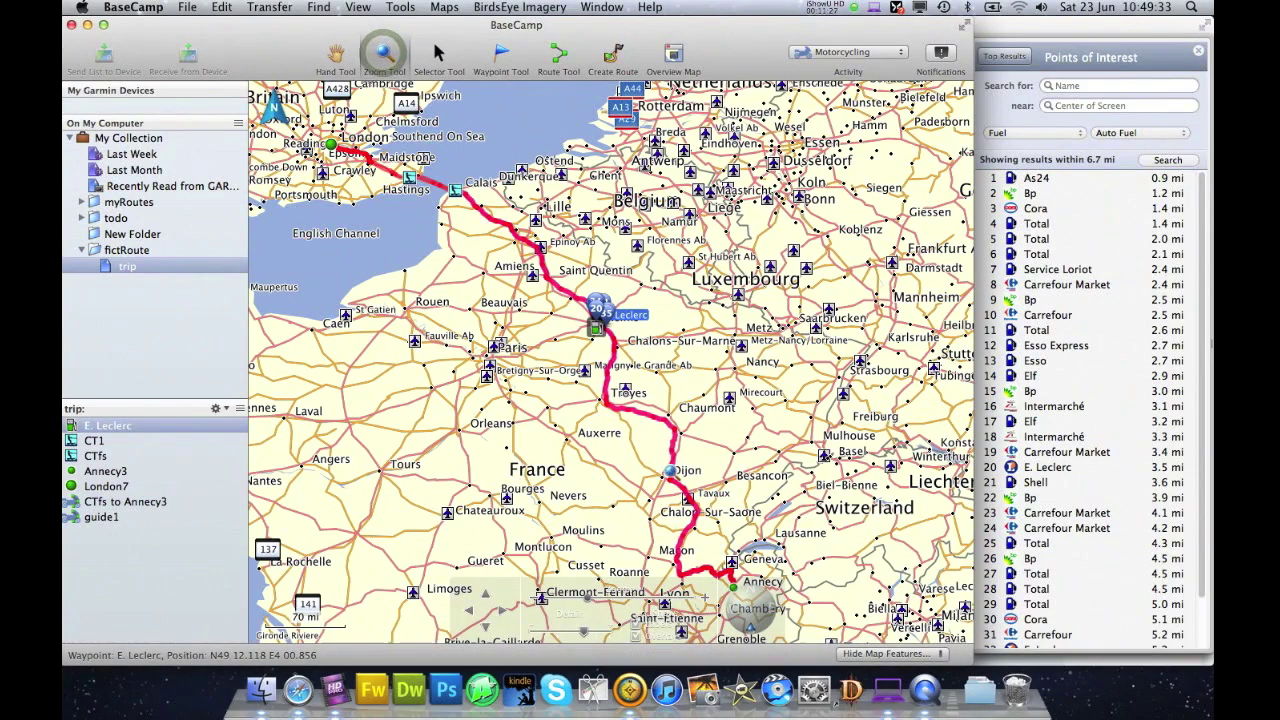
{"action": "left_click", "coordinate": [649, 450]}
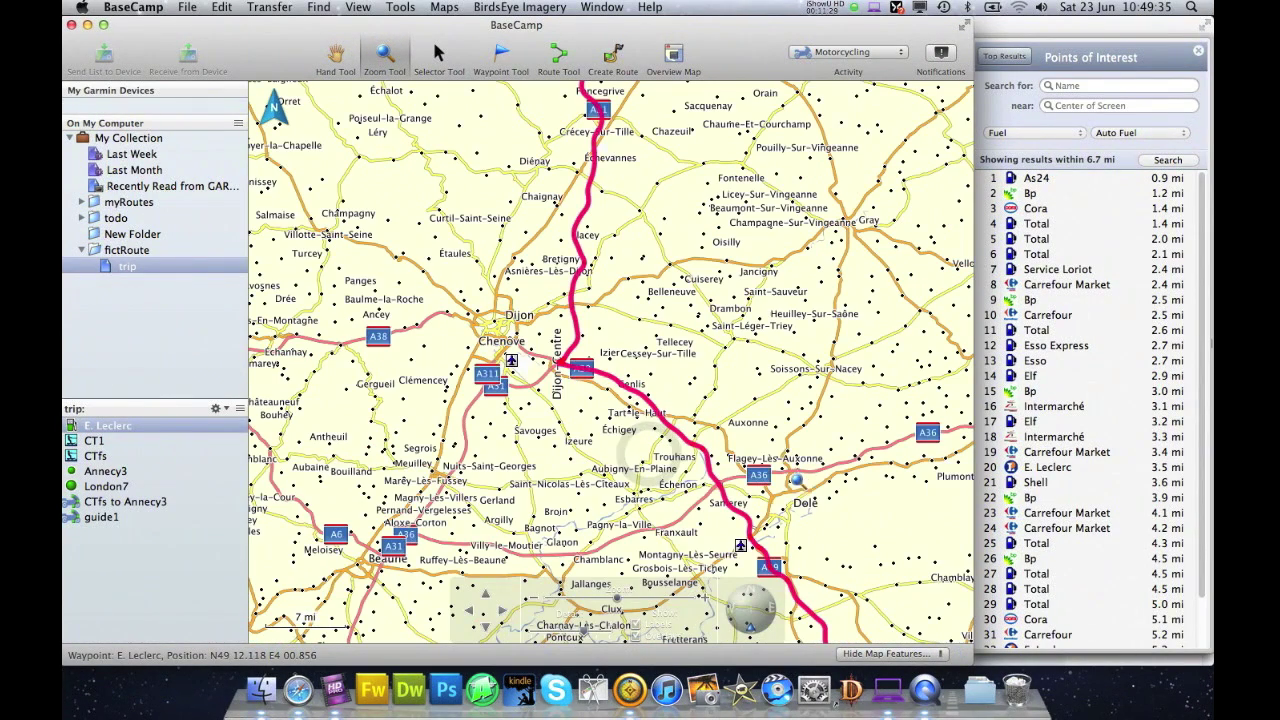
{"action": "left_click", "coordinate": [1167, 161]}
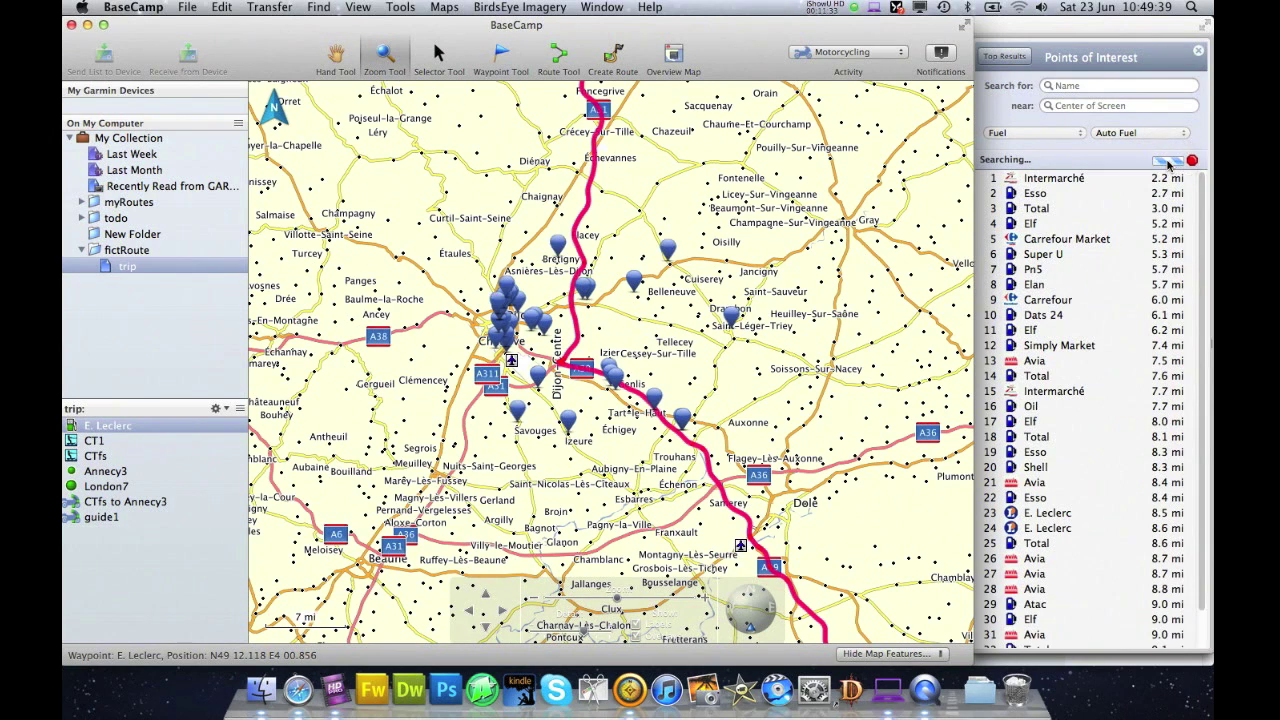
{"action": "left_click_drag", "start_coordinate": [566, 328], "coordinate": [679, 440]}
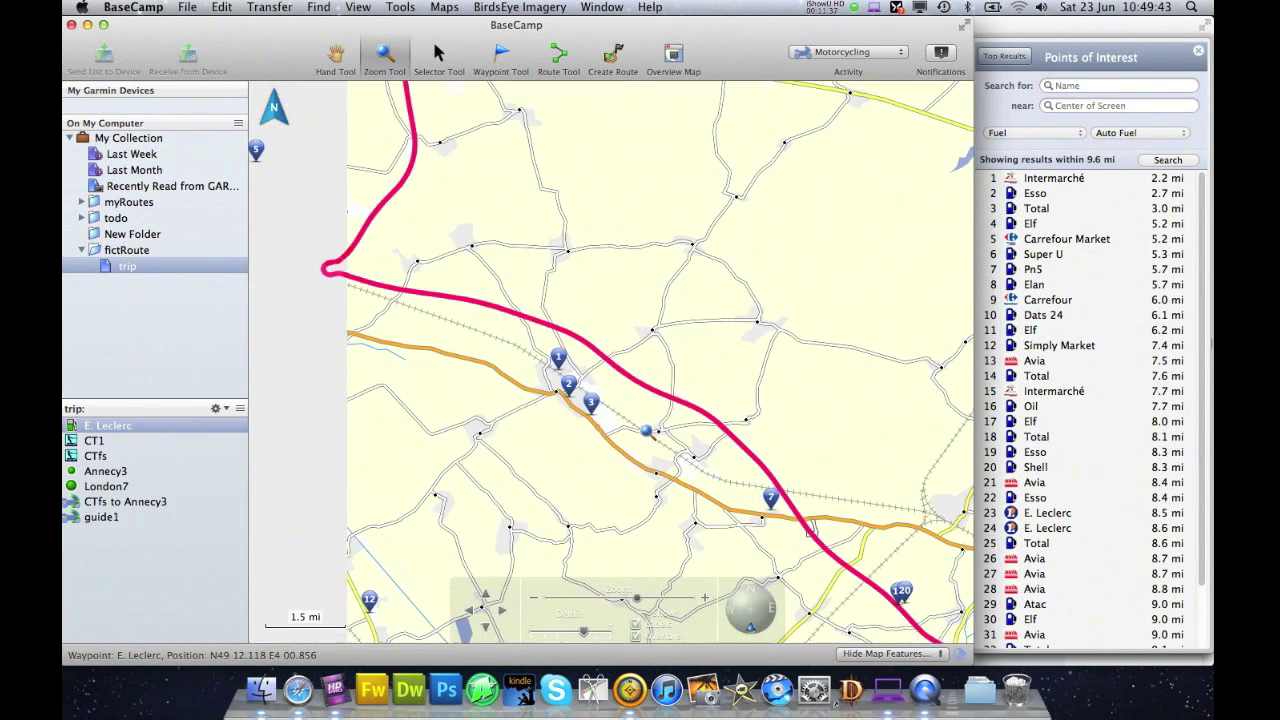
{"action": "left_click_drag", "start_coordinate": [500, 276], "coordinate": [590, 396]}
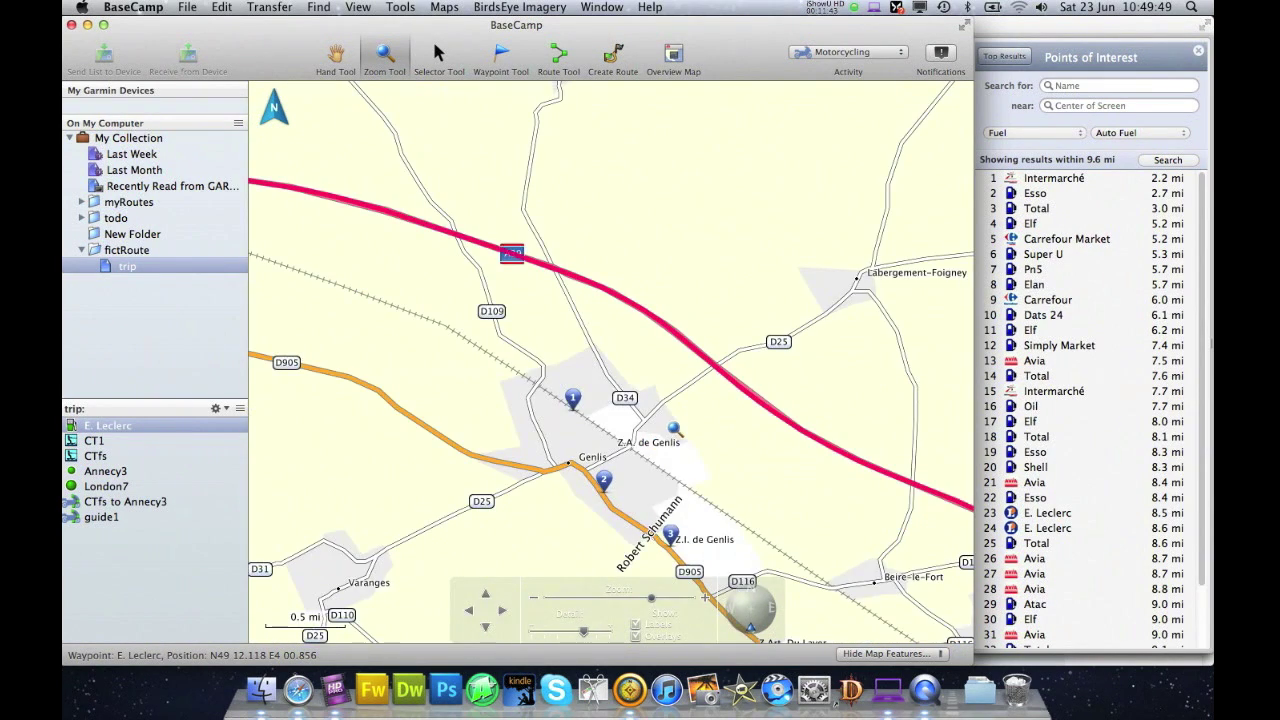
{"action": "scroll", "coordinate": [675, 428], "scroll_direction": "down", "scroll_amount": 5}
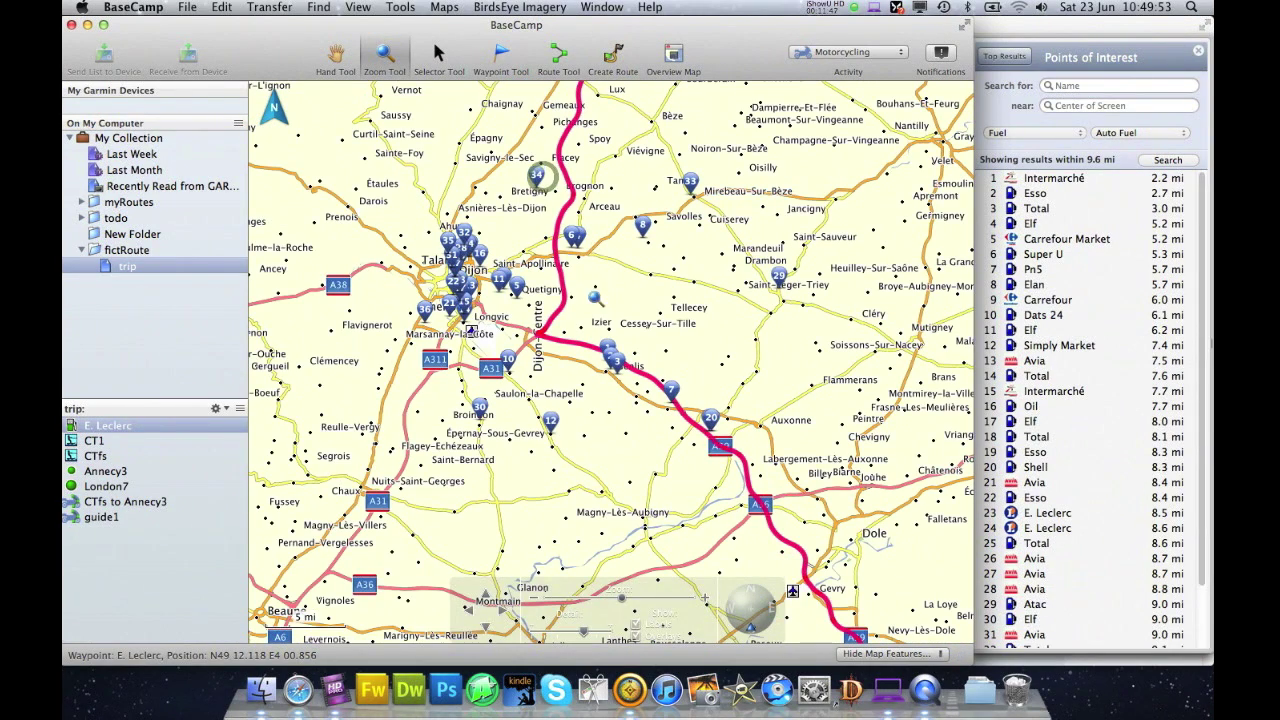
Step: Repeat the Auto Fuel search just east of Dijon and create a waypoint from the E. Leclerc station at Aire de Dijon-Brognon
{"action": "left_click_drag", "start_coordinate": [479, 164], "coordinate": [648, 380]}
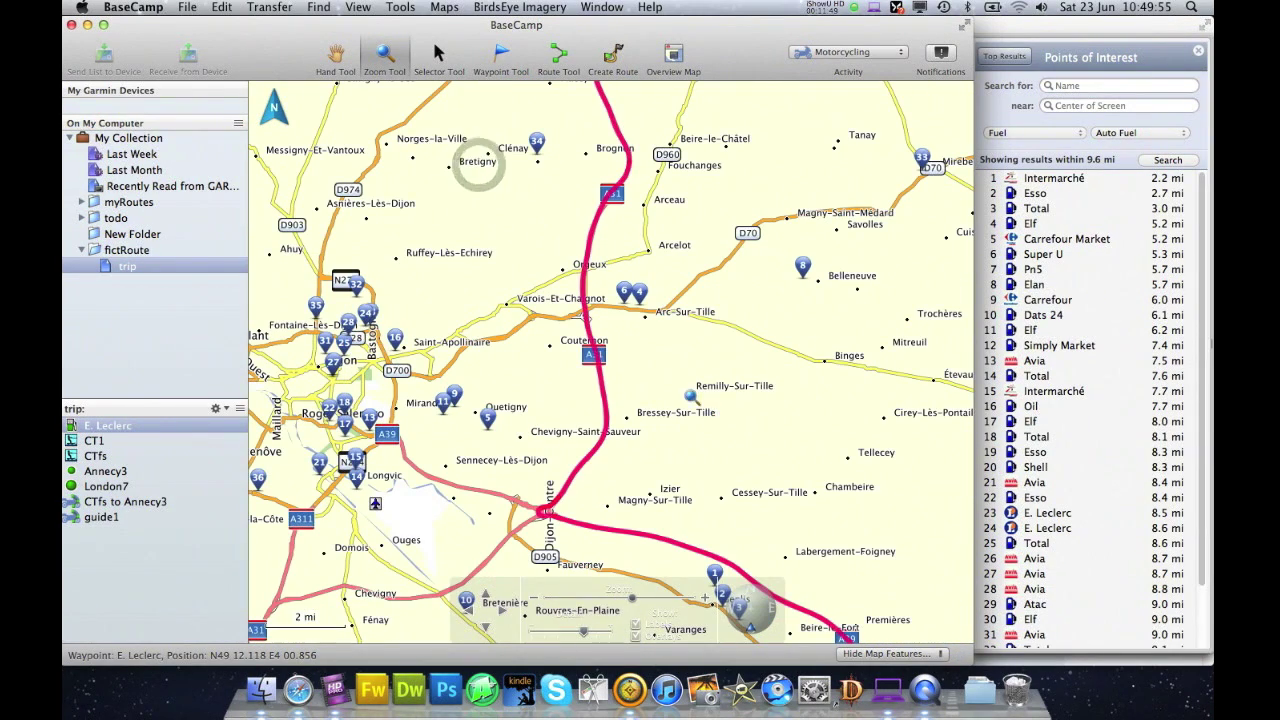
{"action": "left_click", "coordinate": [1170, 160]}
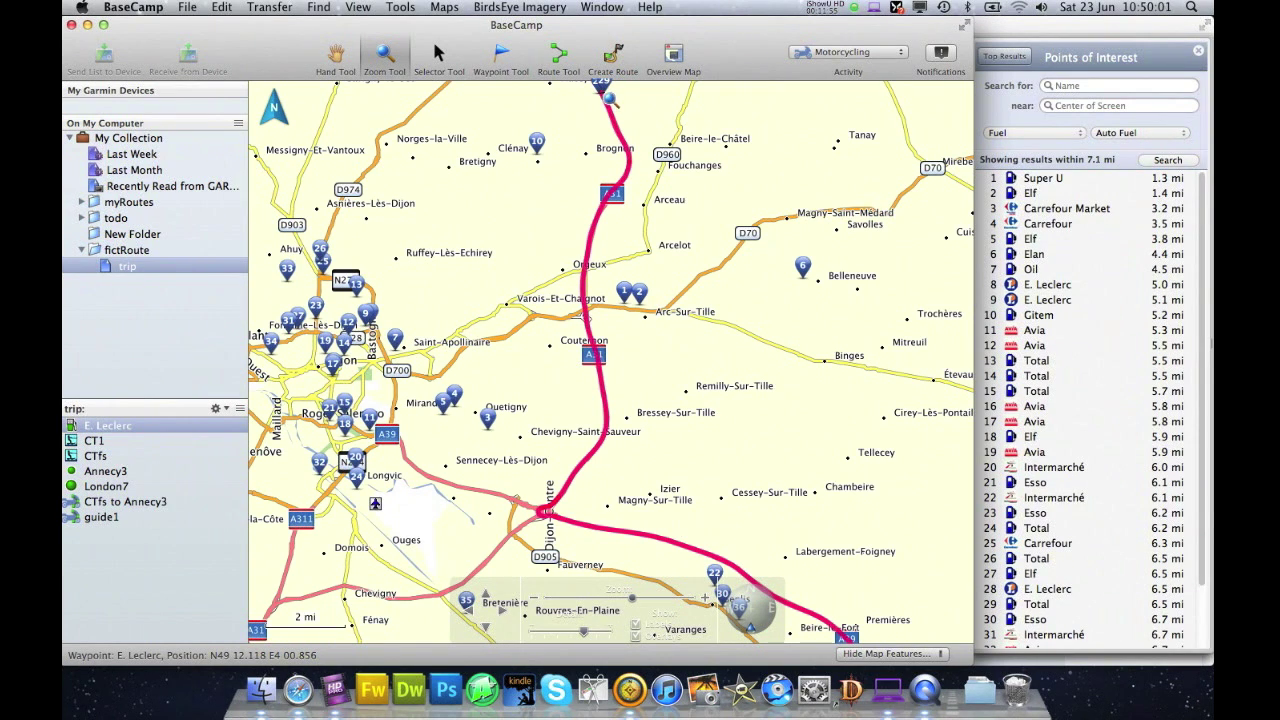
{"action": "scroll", "coordinate": [641, 104], "scroll_direction": "down", "scroll_amount": 1}
{"action": "left_click_drag", "start_coordinate": [573, 147], "coordinate": [654, 216]}
{"action": "left_click_drag", "start_coordinate": [588, 398], "coordinate": [684, 468]}
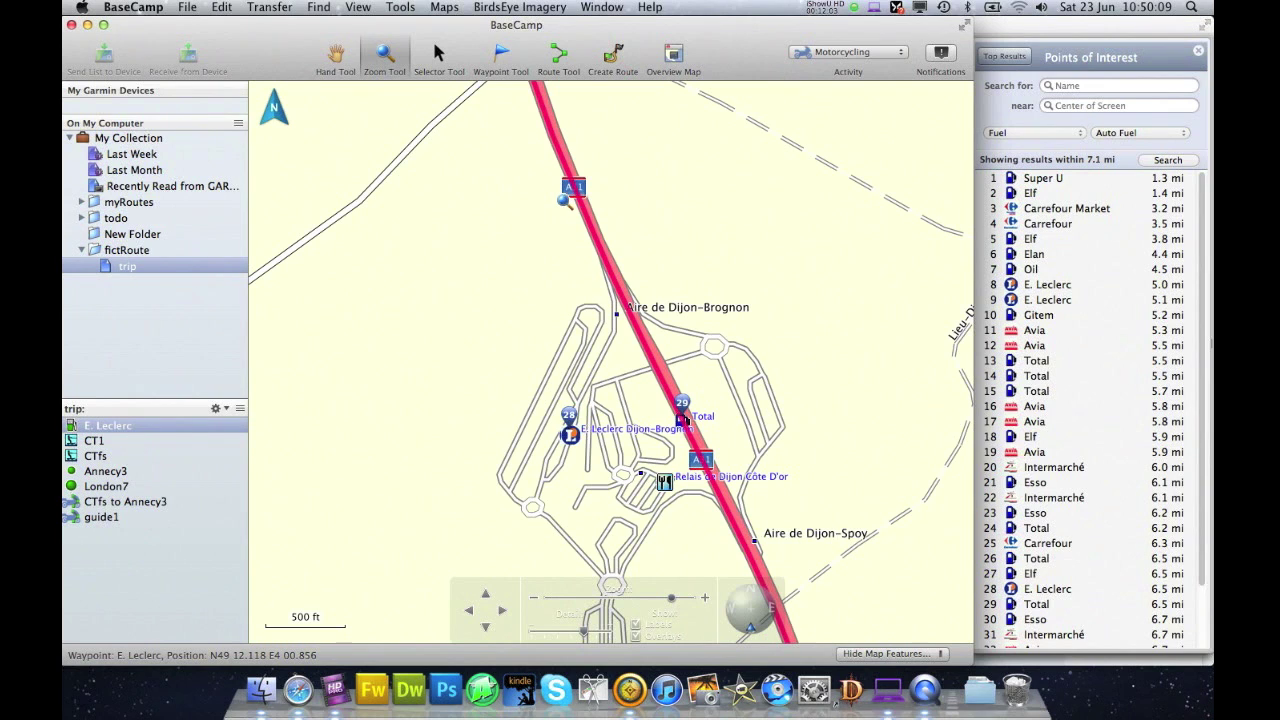
{"action": "left_click", "coordinate": [437, 55]}
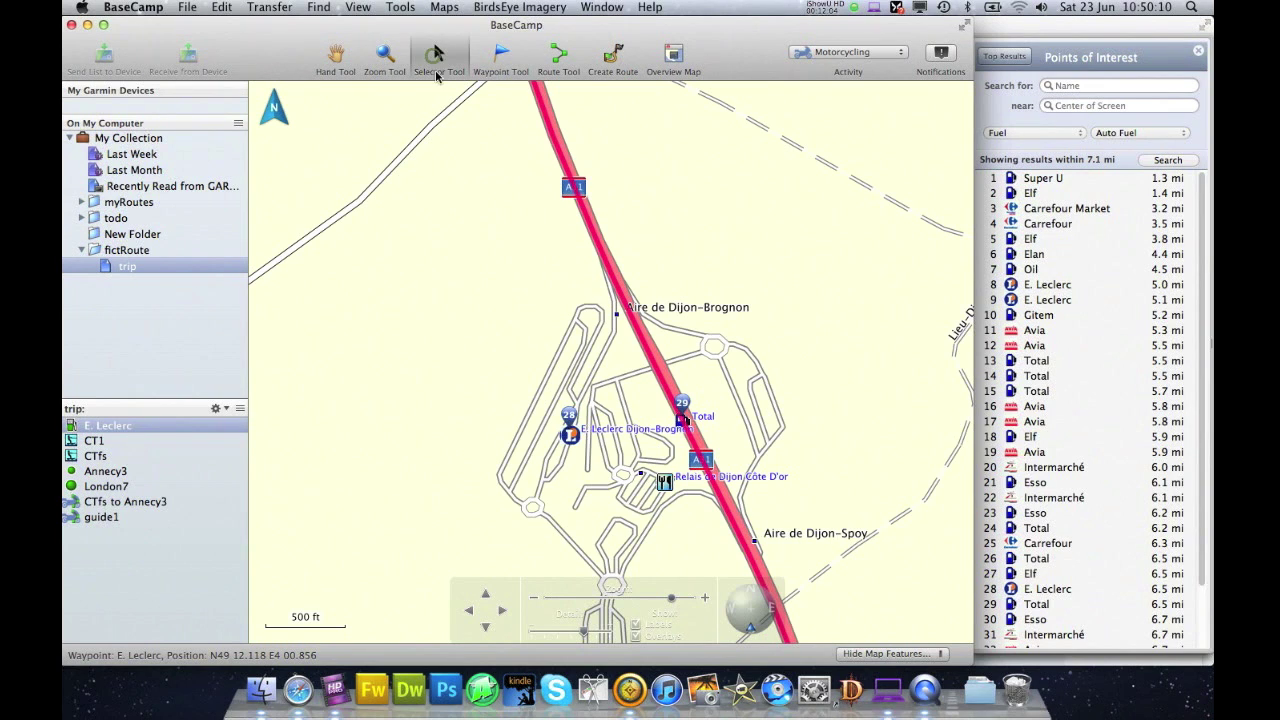
{"action": "left_click", "coordinate": [569, 428]}
{"action": "left_click", "coordinate": [619, 377]}
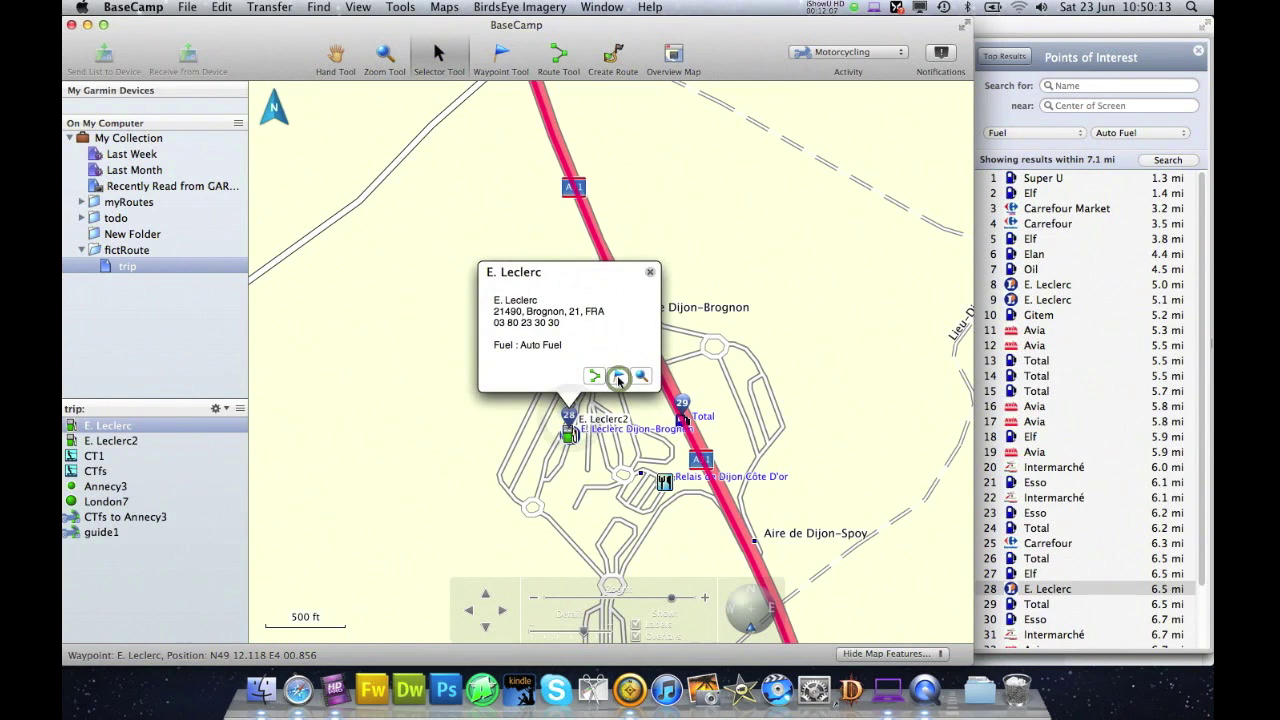
{"action": "left_click", "coordinate": [120, 443]}
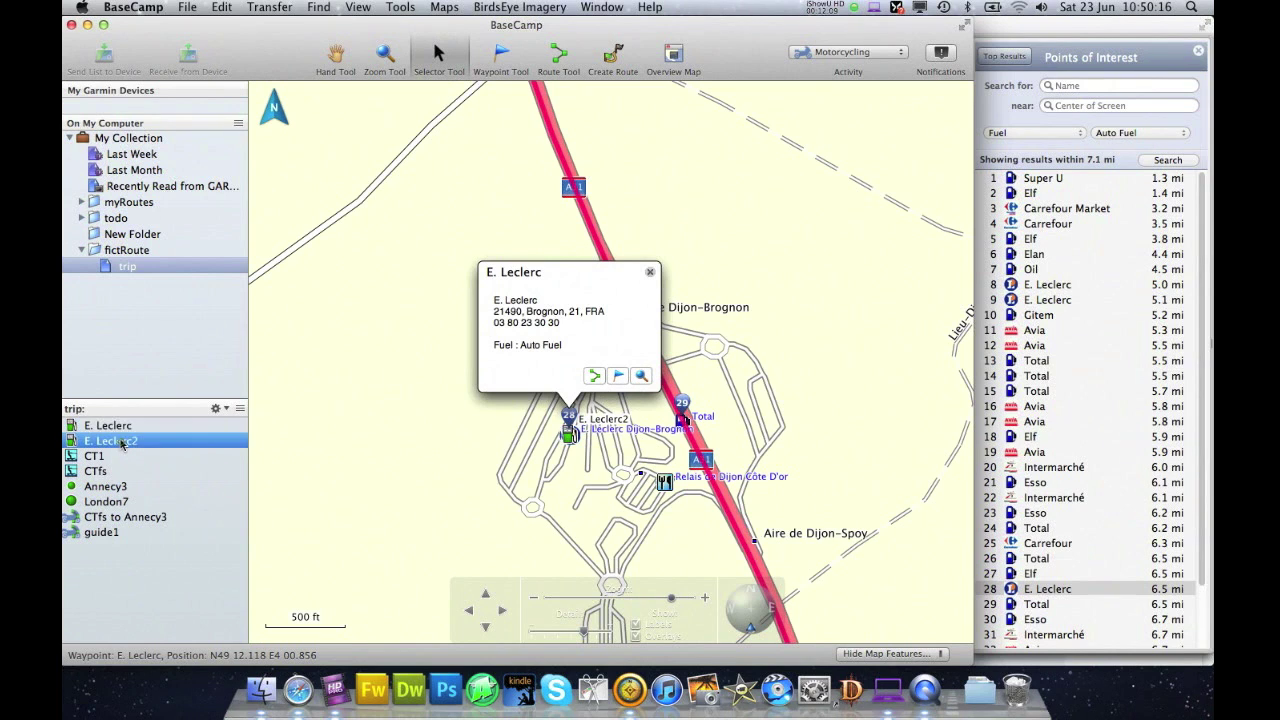
{"action": "left_click", "coordinate": [650, 272]}
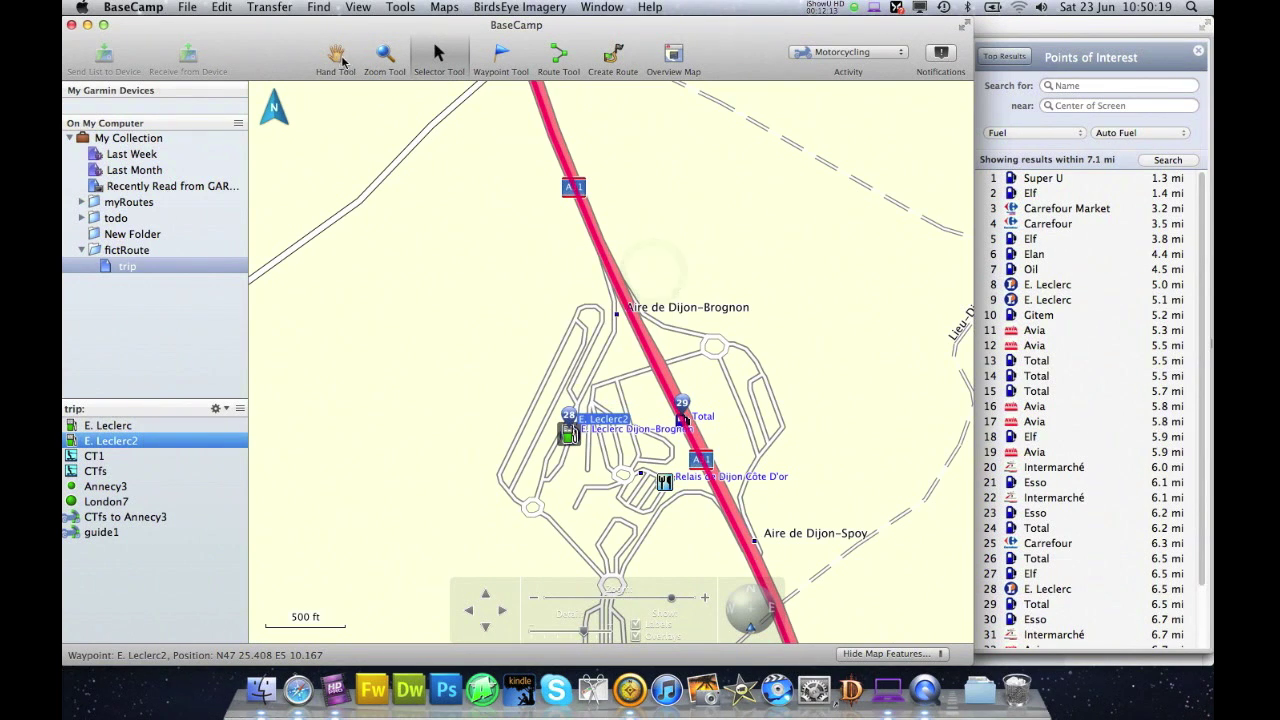
Step: Close the fuel station search results and show the whole route from London to Annecy on the map
{"action": "left_click", "coordinate": [385, 55]}
{"action": "scroll", "coordinate": [476, 231], "scroll_direction": "down", "scroll_amount": 5}
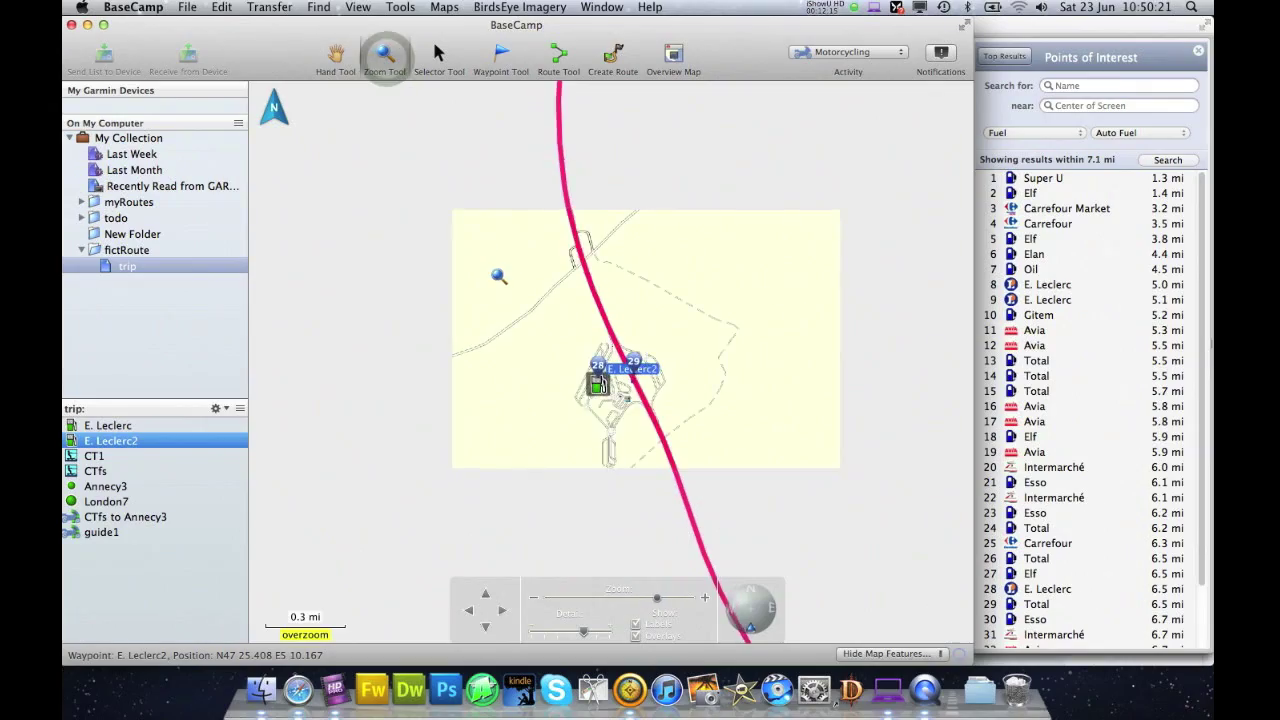
{"action": "scroll", "coordinate": [555, 316], "scroll_direction": "down", "scroll_amount": 5}
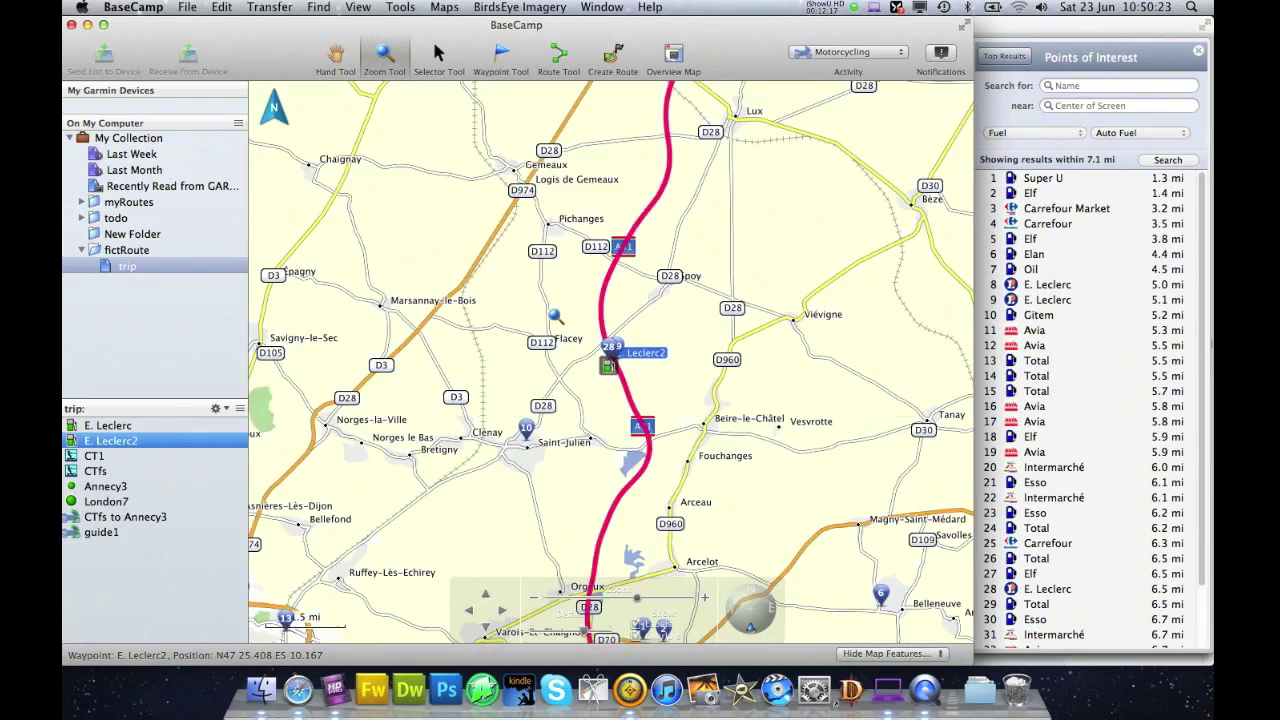
{"action": "scroll", "coordinate": [555, 316], "scroll_direction": "down", "scroll_amount": 5}
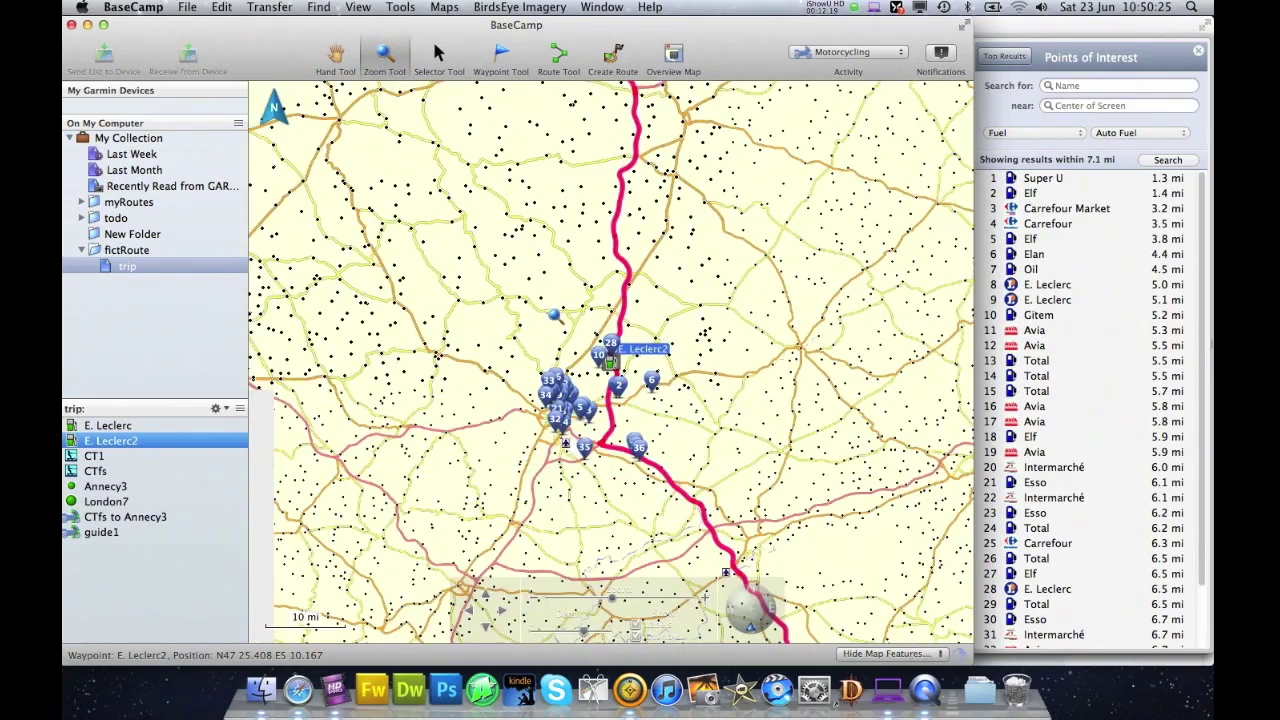
{"action": "scroll", "coordinate": [555, 316], "scroll_direction": "down", "scroll_amount": 4}
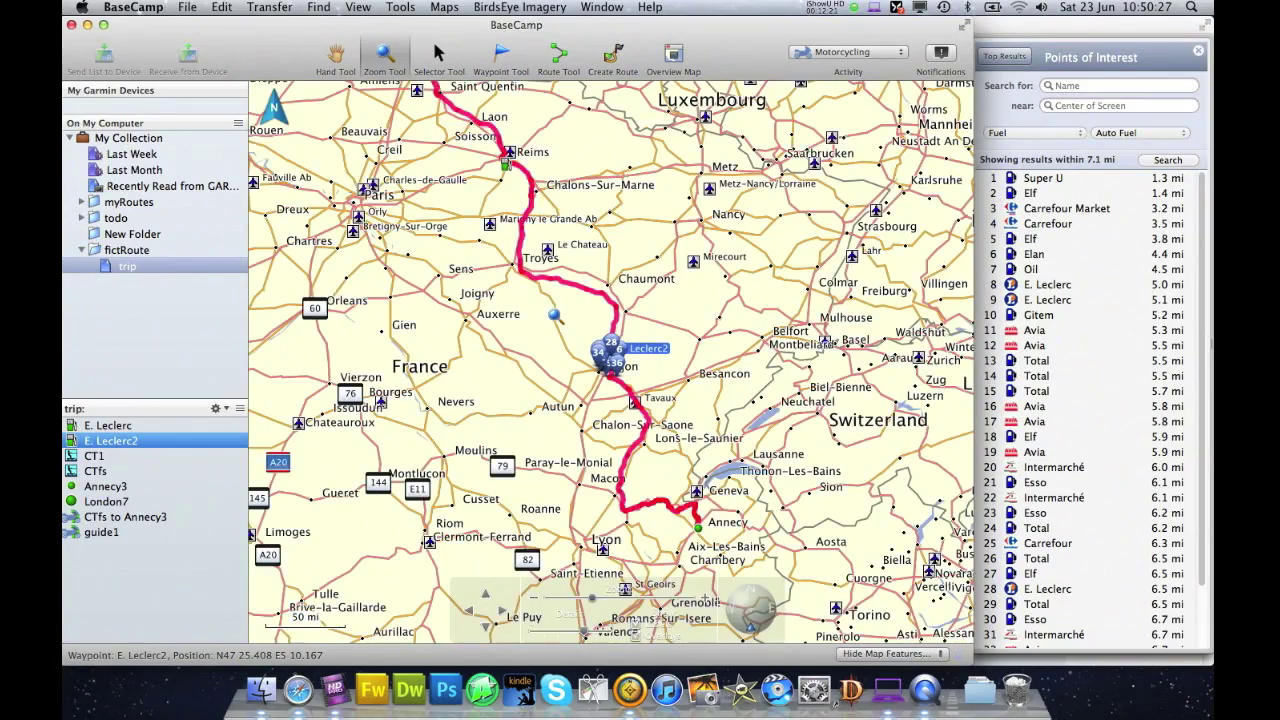
{"action": "scroll", "coordinate": [555, 316], "scroll_direction": "down", "scroll_amount": 1}
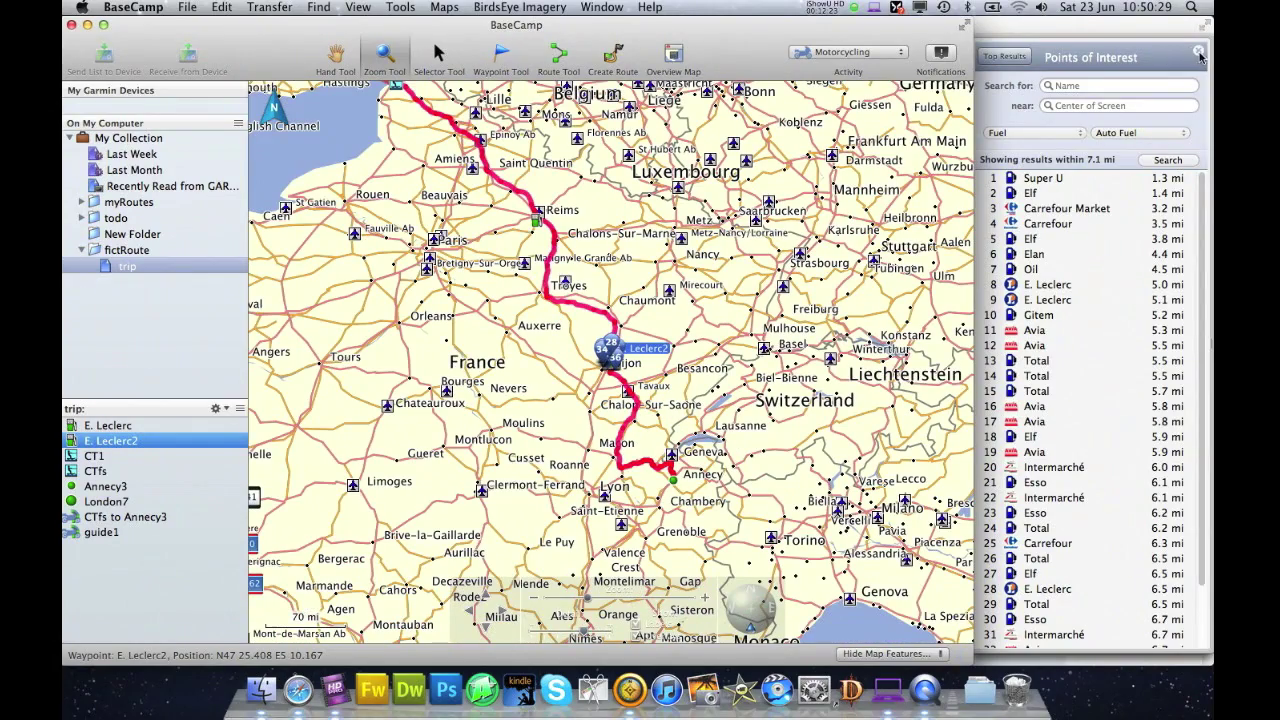
{"action": "left_click", "coordinate": [1198, 55]}
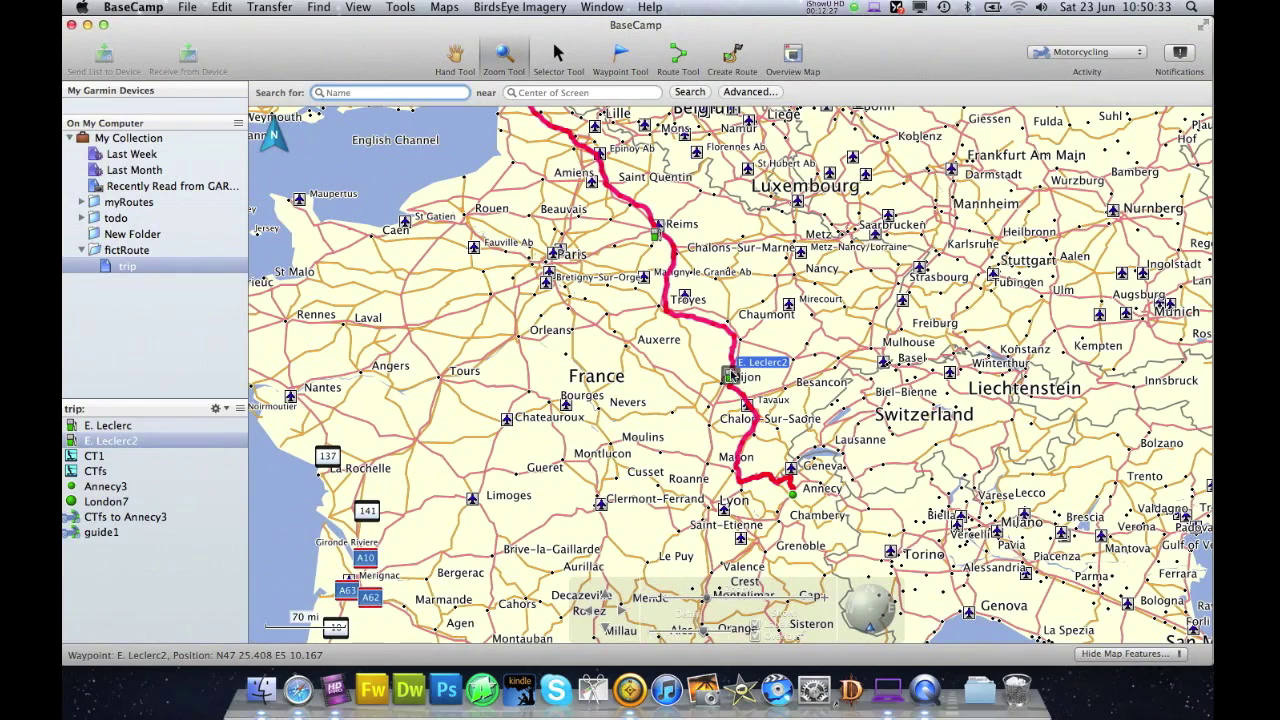
{"action": "scroll", "coordinate": [796, 497], "scroll_direction": "down", "scroll_amount": 1}
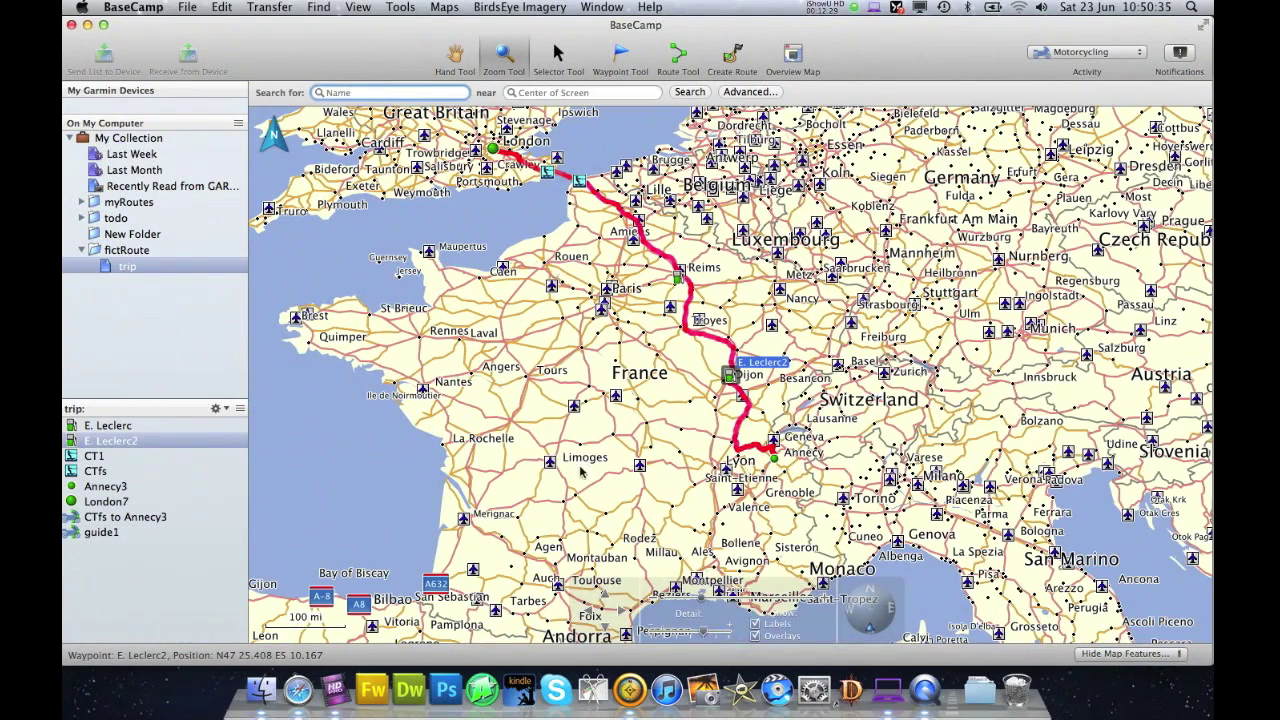
Step: Delete the two existing routes, guide1 and CTfs to Annecy3, from the trip list
{"action": "left_click", "coordinate": [112, 517]}
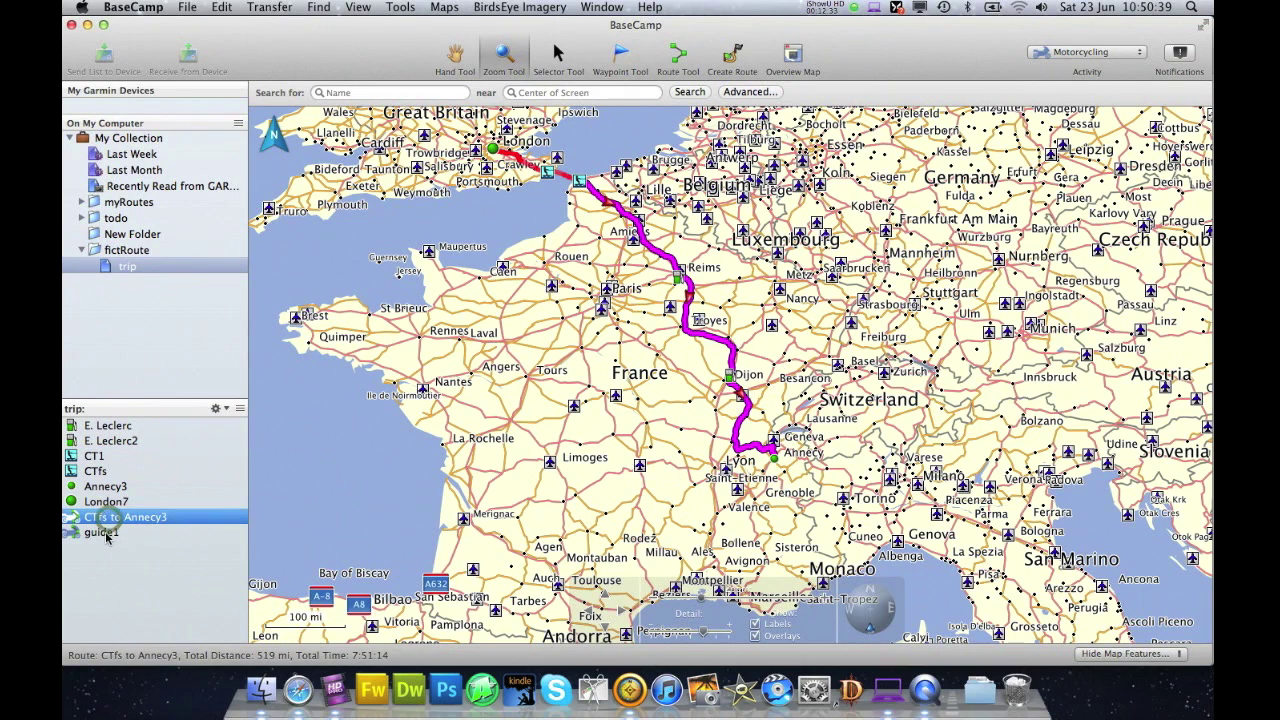
{"action": "left_click", "coordinate": [105, 532]}
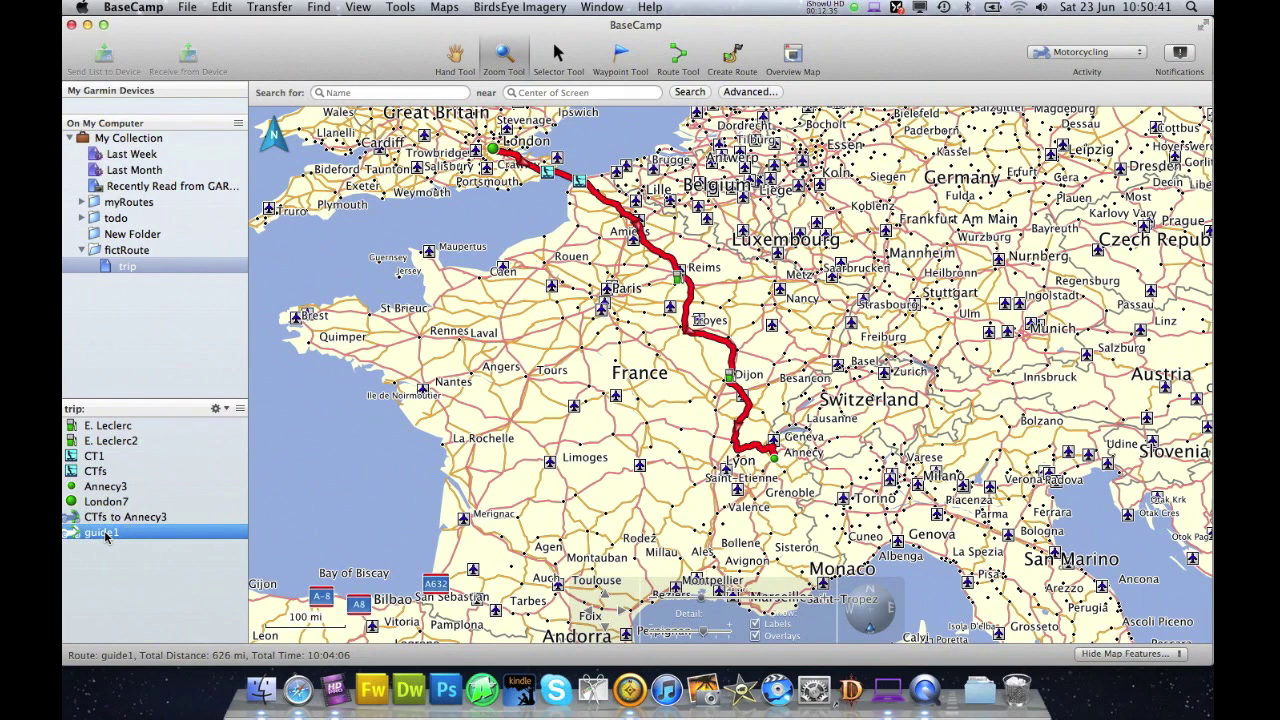
{"action": "key", "text": "Delete"}
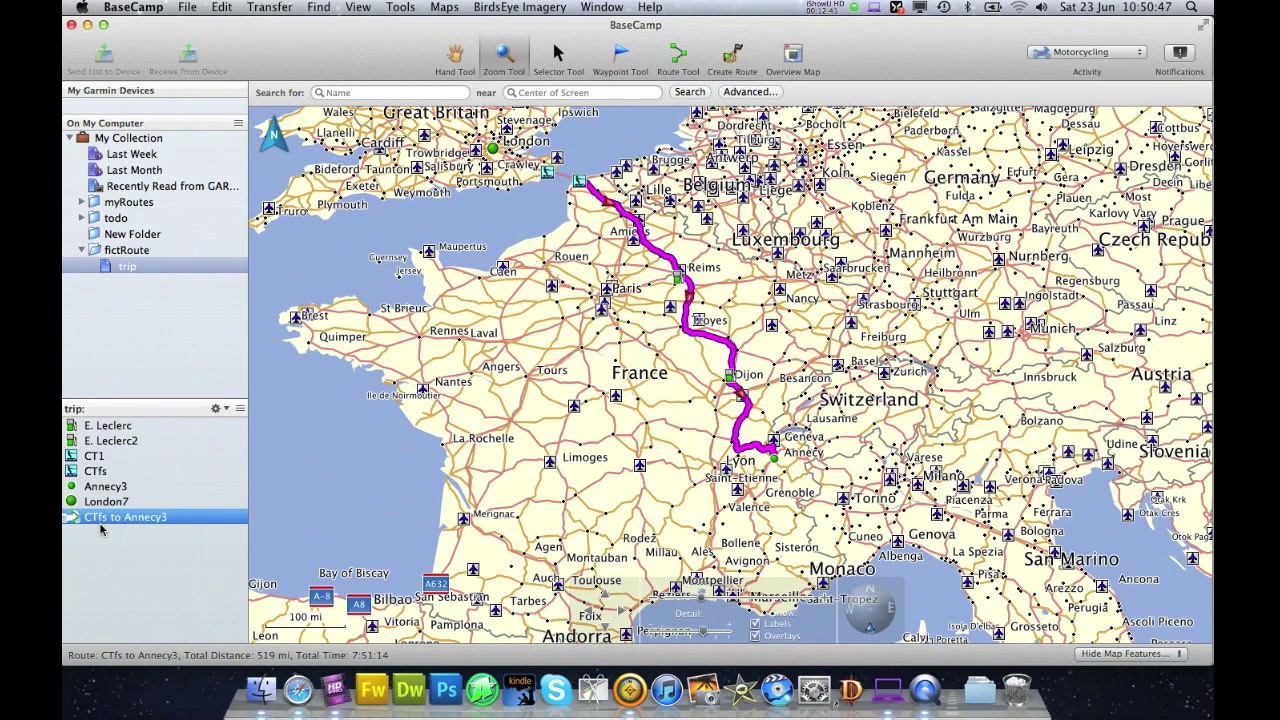
{"action": "key", "text": "Delete"}
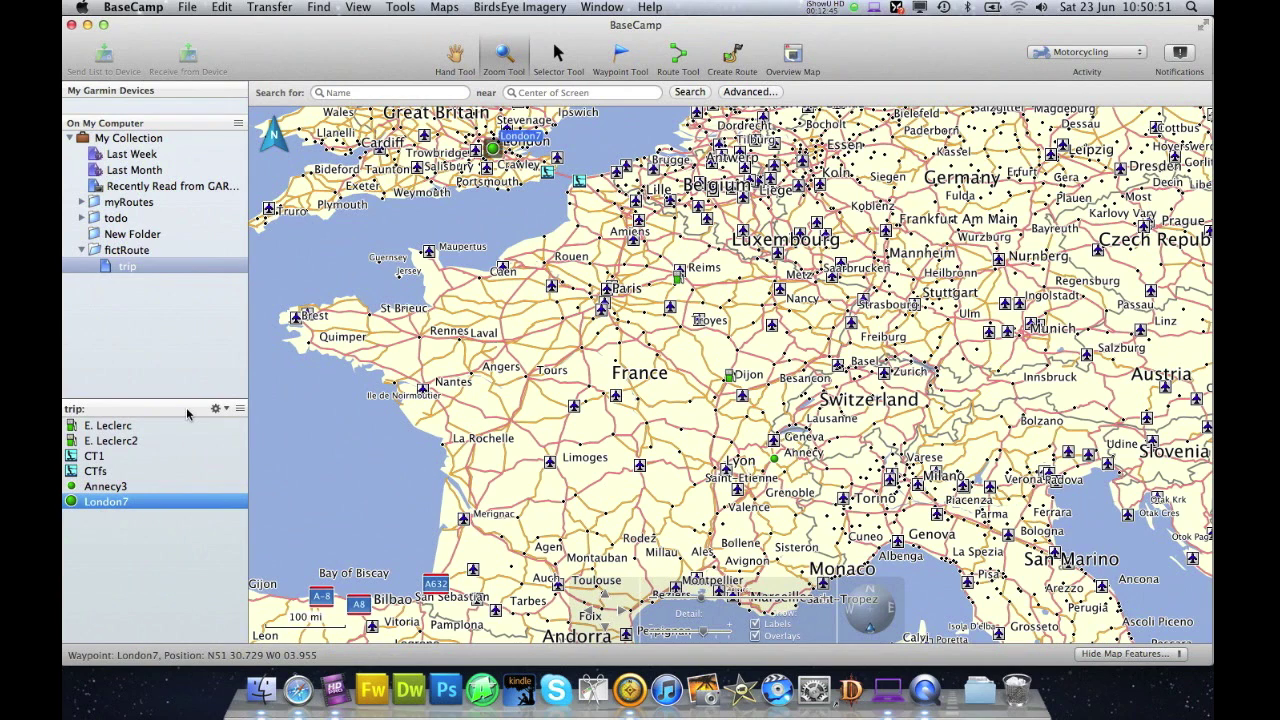
Step: Create a route from waypoint London7 to CT1 and set its colour to Dark Cyan
{"action": "left_click", "coordinate": [735, 60]}
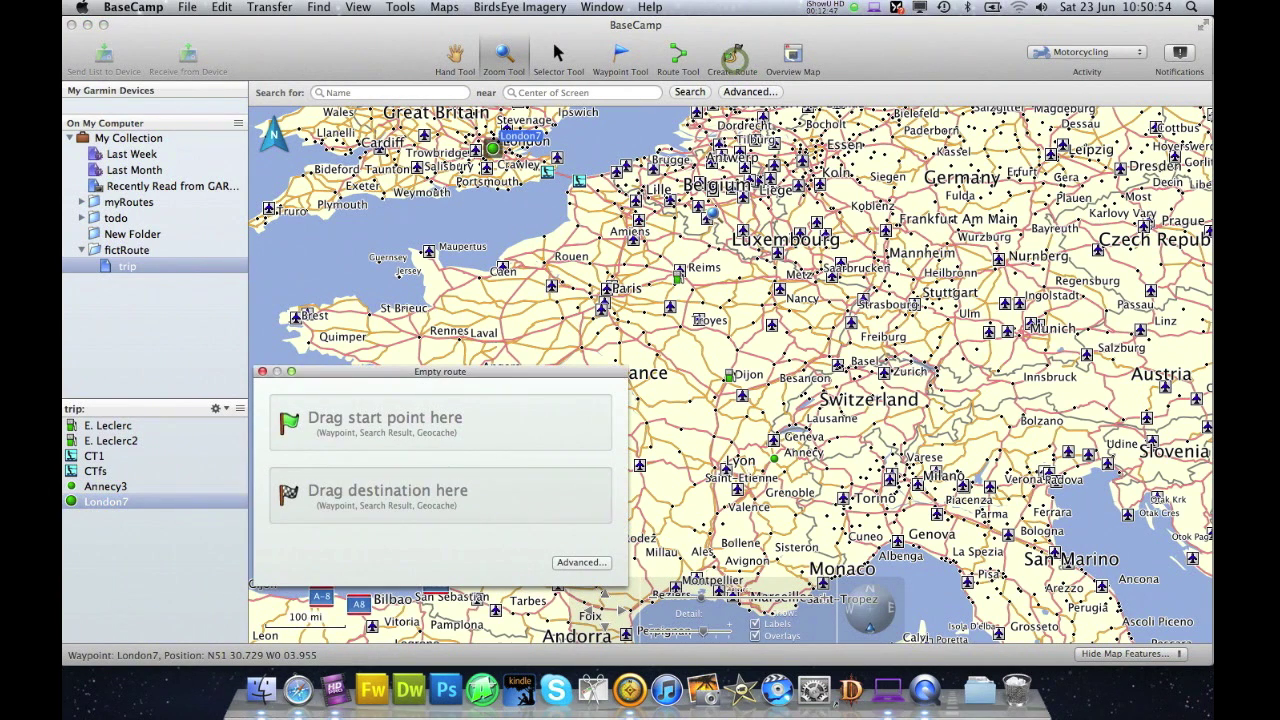
{"action": "left_click", "coordinate": [143, 566]}
{"action": "left_click_drag", "start_coordinate": [105, 505], "coordinate": [320, 428]}
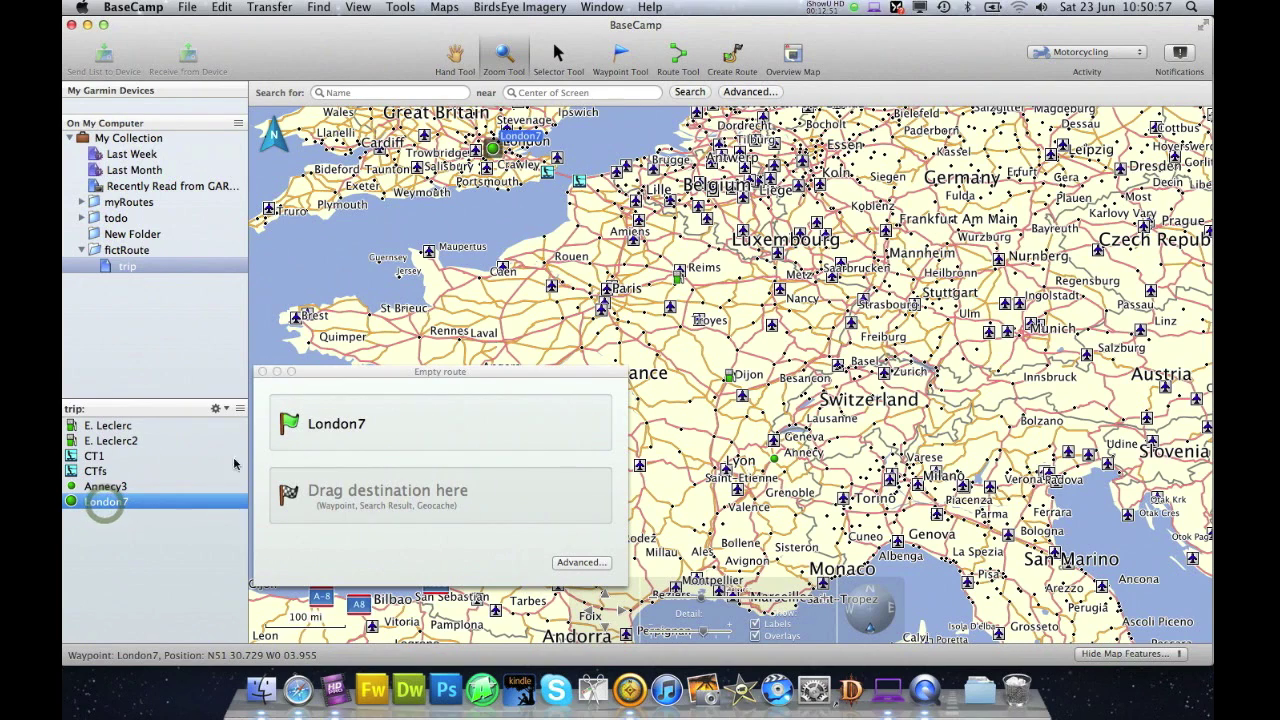
{"action": "left_click_drag", "start_coordinate": [95, 460], "coordinate": [320, 495]}
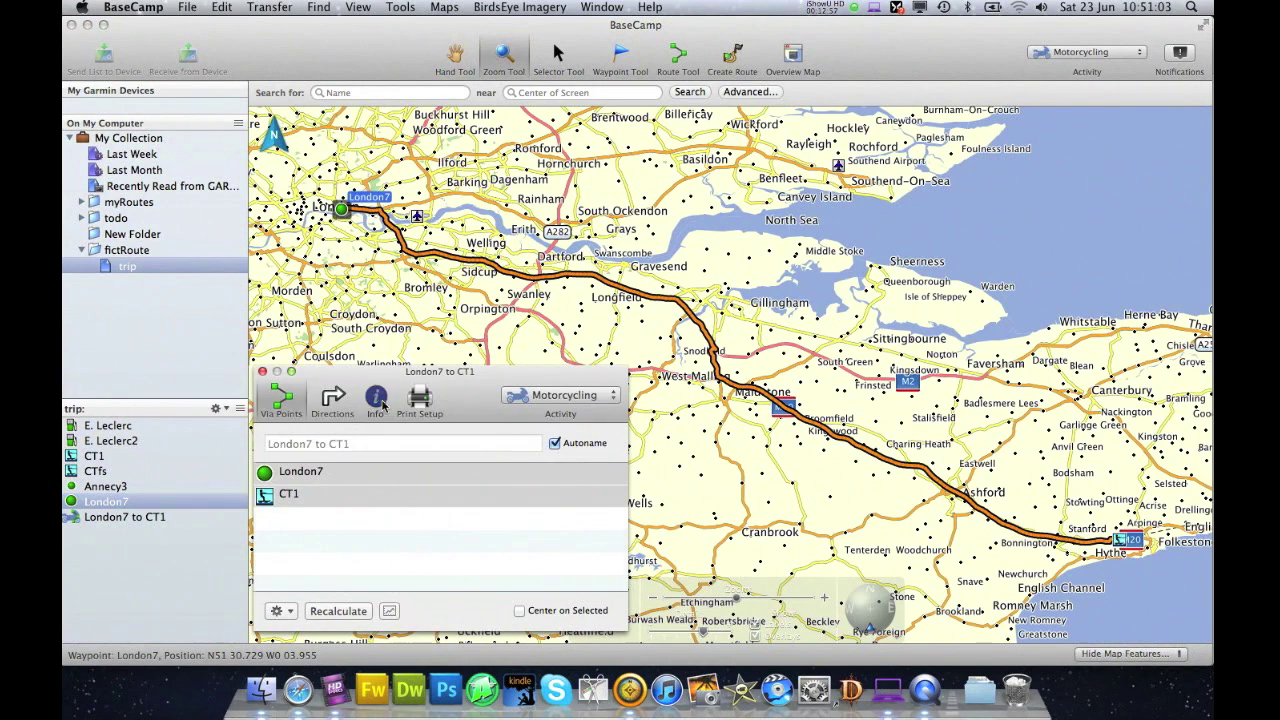
{"action": "left_click", "coordinate": [380, 402]}
{"action": "left_click", "coordinate": [340, 608]}
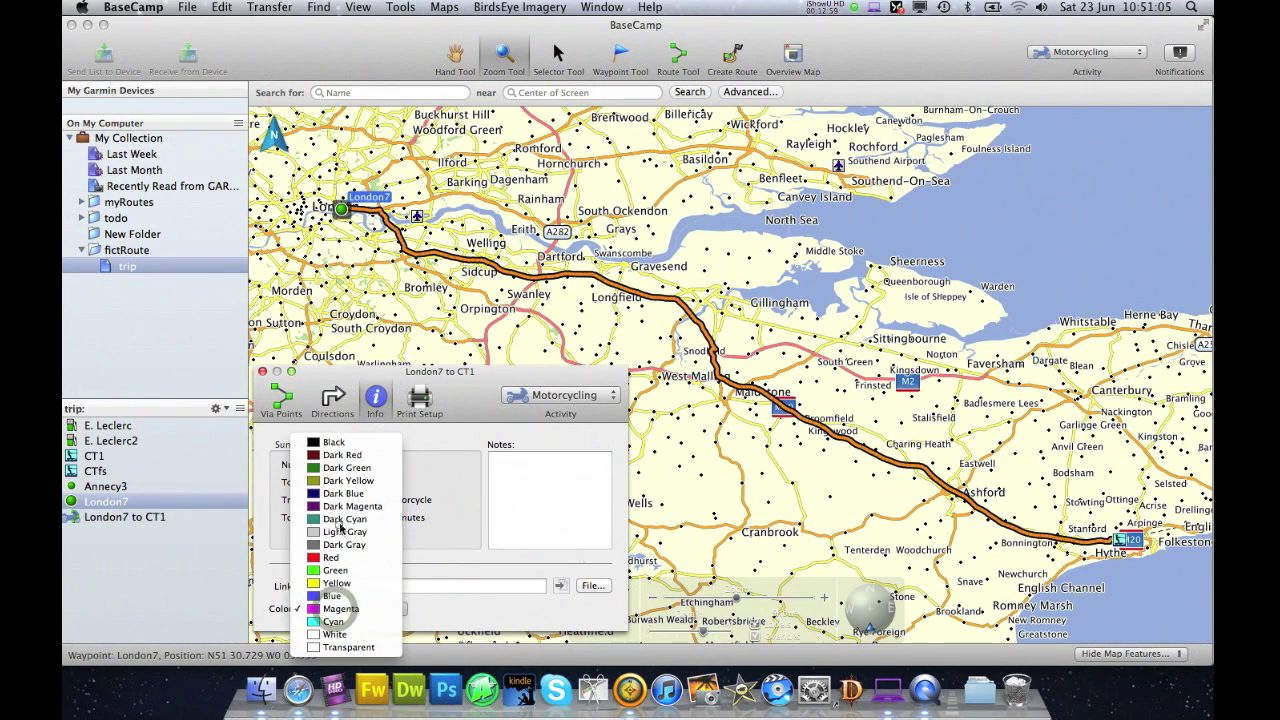
{"action": "left_click", "coordinate": [343, 519]}
{"action": "left_click", "coordinate": [262, 372]}
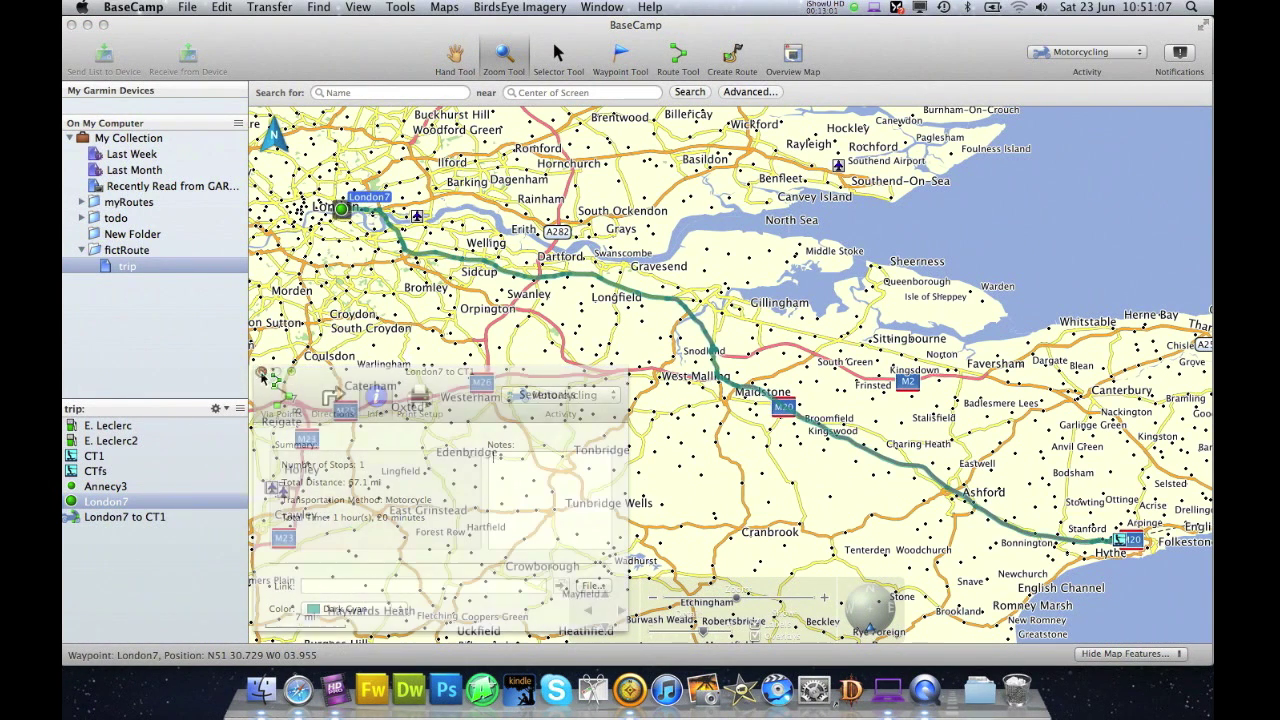
Step: Create a route from CTfs at Calais to the E. Leclerc waypoint near Reims and colour it Green
{"action": "left_click", "coordinate": [728, 58]}
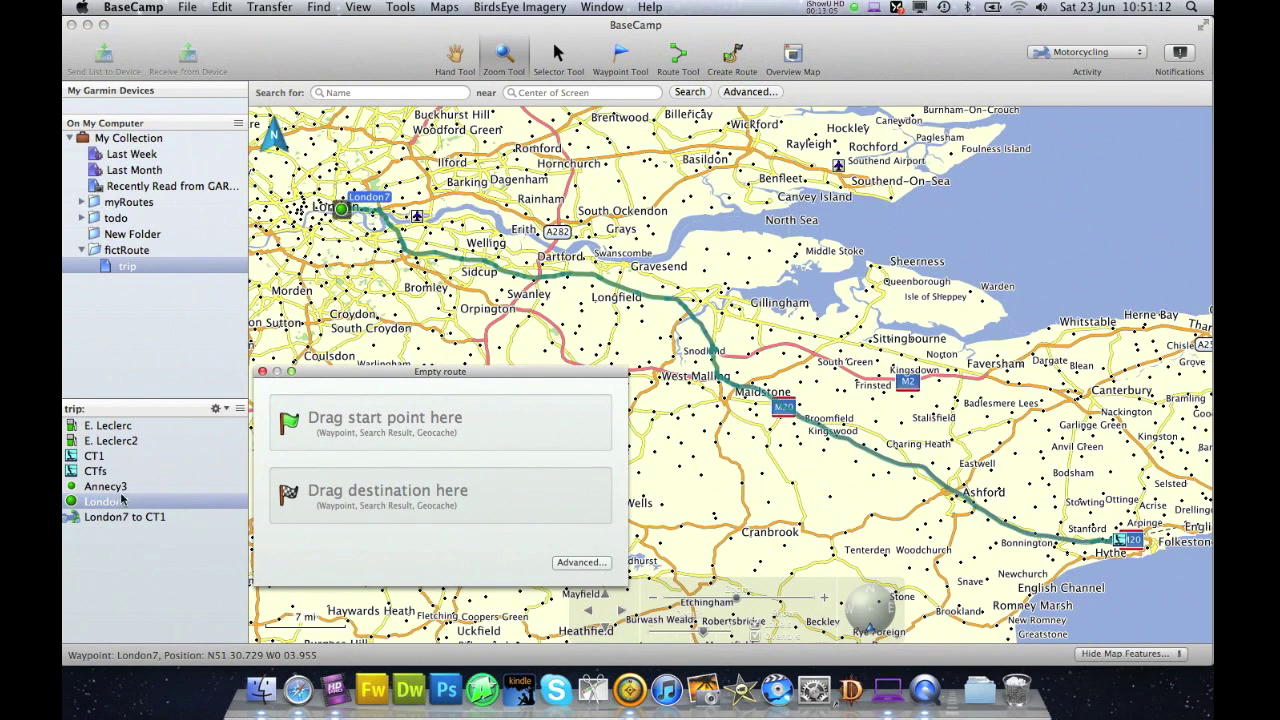
{"action": "left_click_drag", "start_coordinate": [96, 472], "coordinate": [323, 440]}
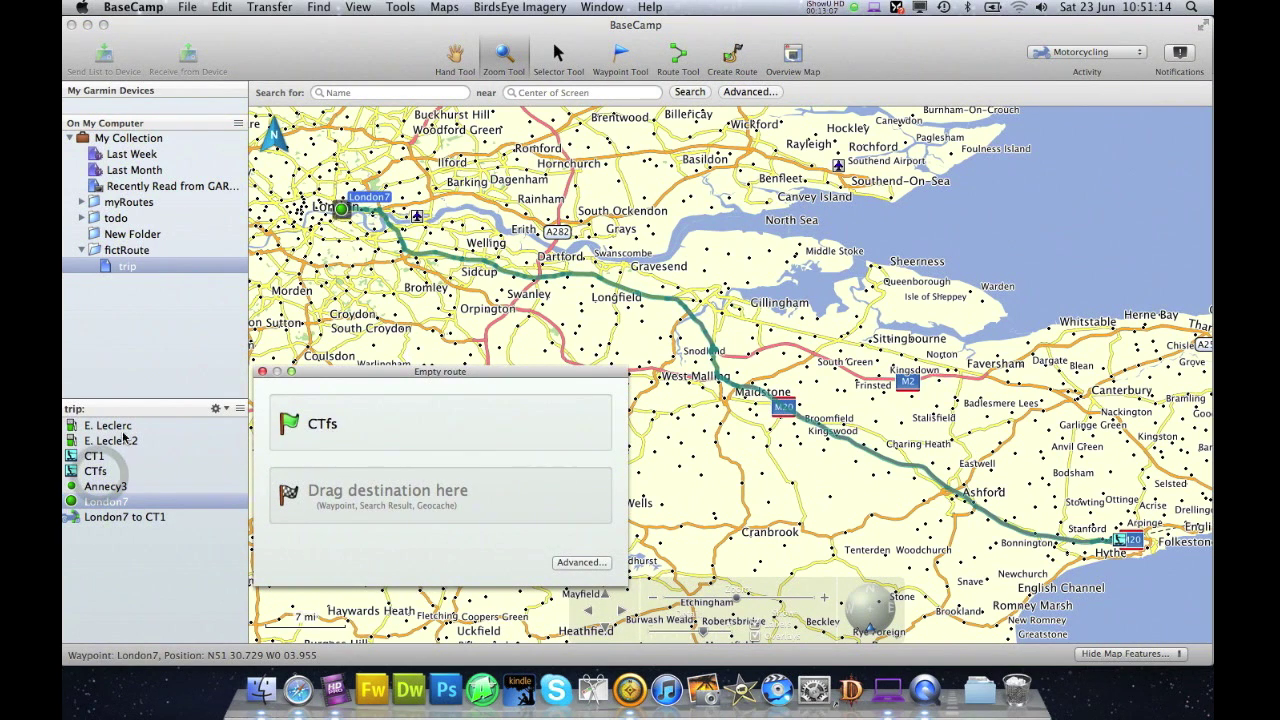
{"action": "left_click_drag", "start_coordinate": [119, 428], "coordinate": [350, 492]}
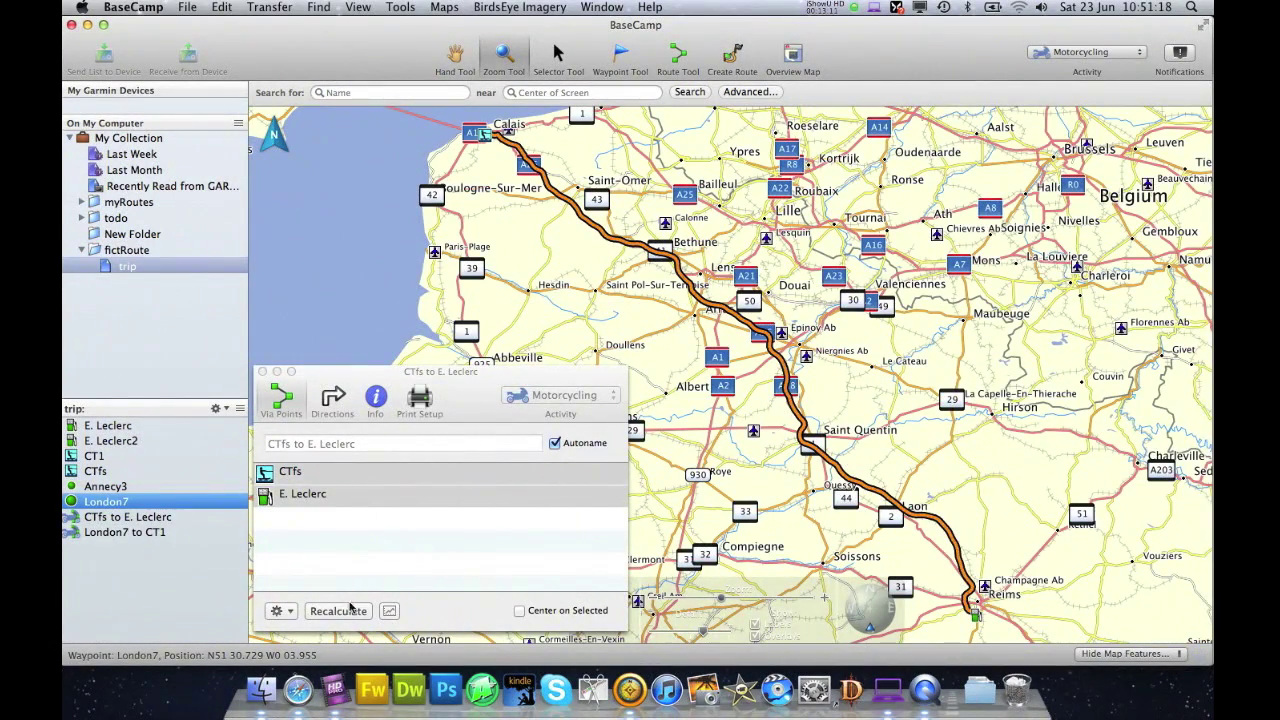
{"action": "left_click", "coordinate": [376, 400]}
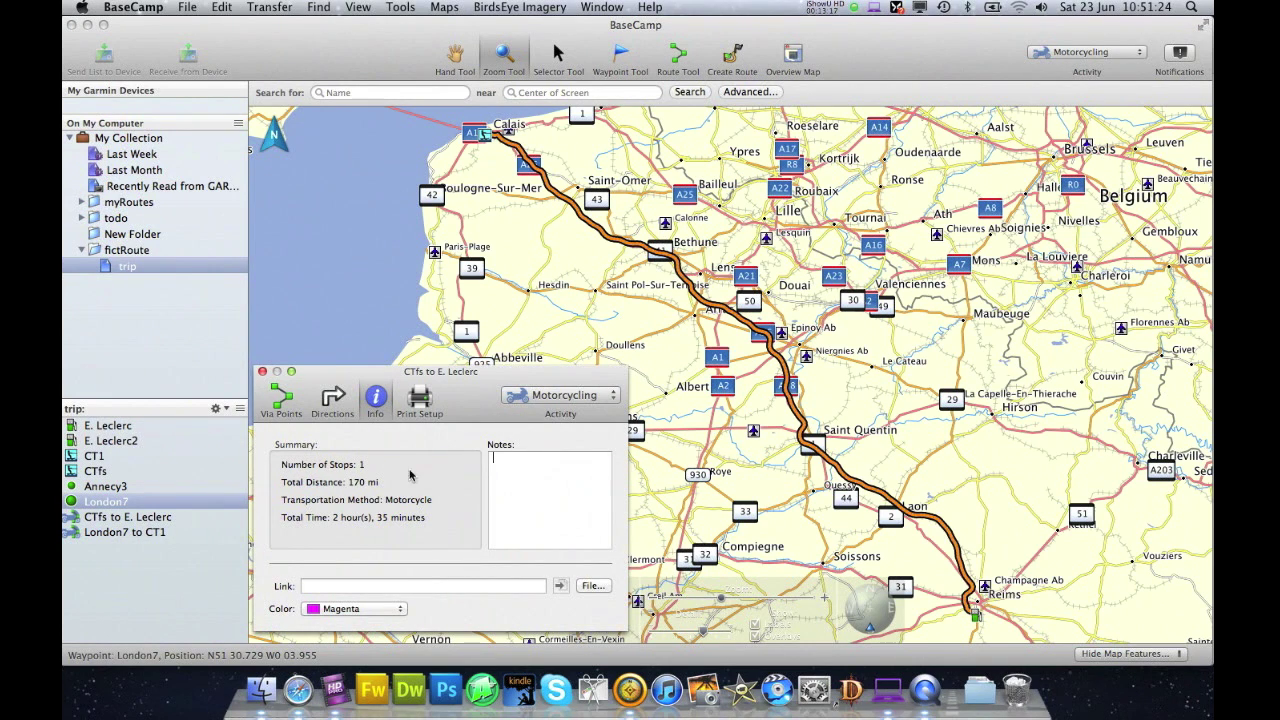
{"action": "left_click", "coordinate": [326, 613]}
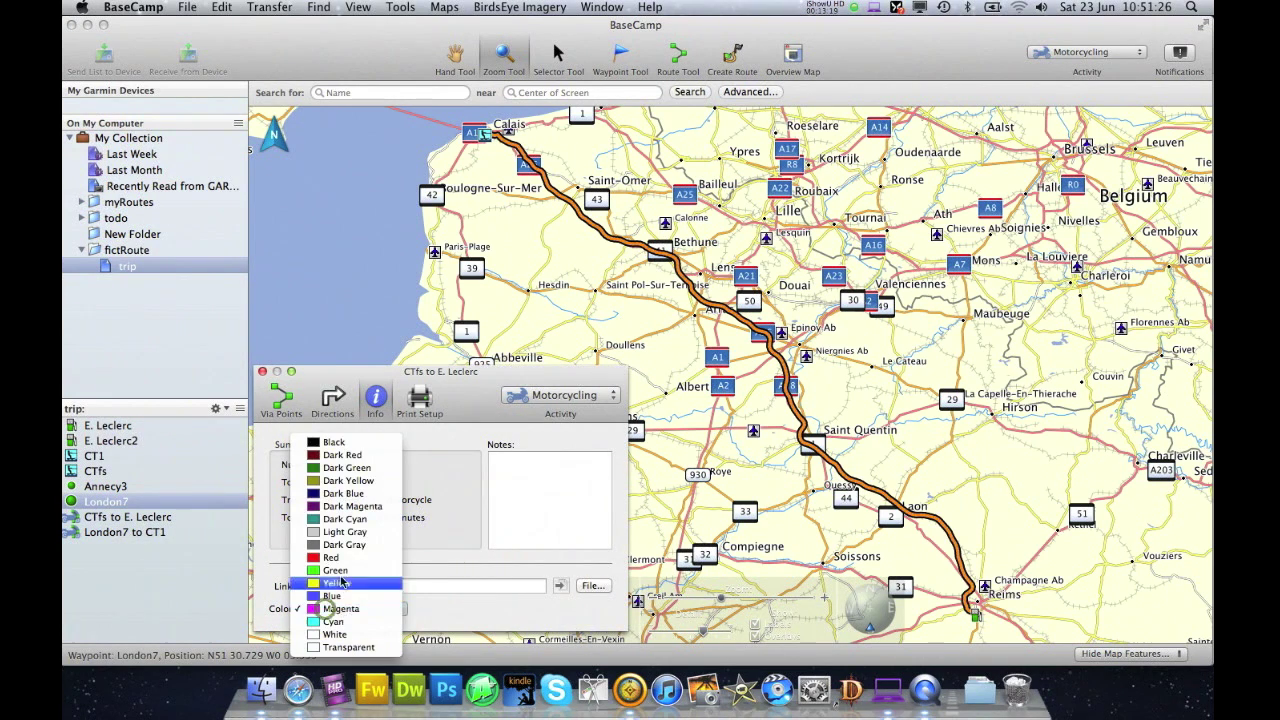
{"action": "left_click", "coordinate": [336, 571]}
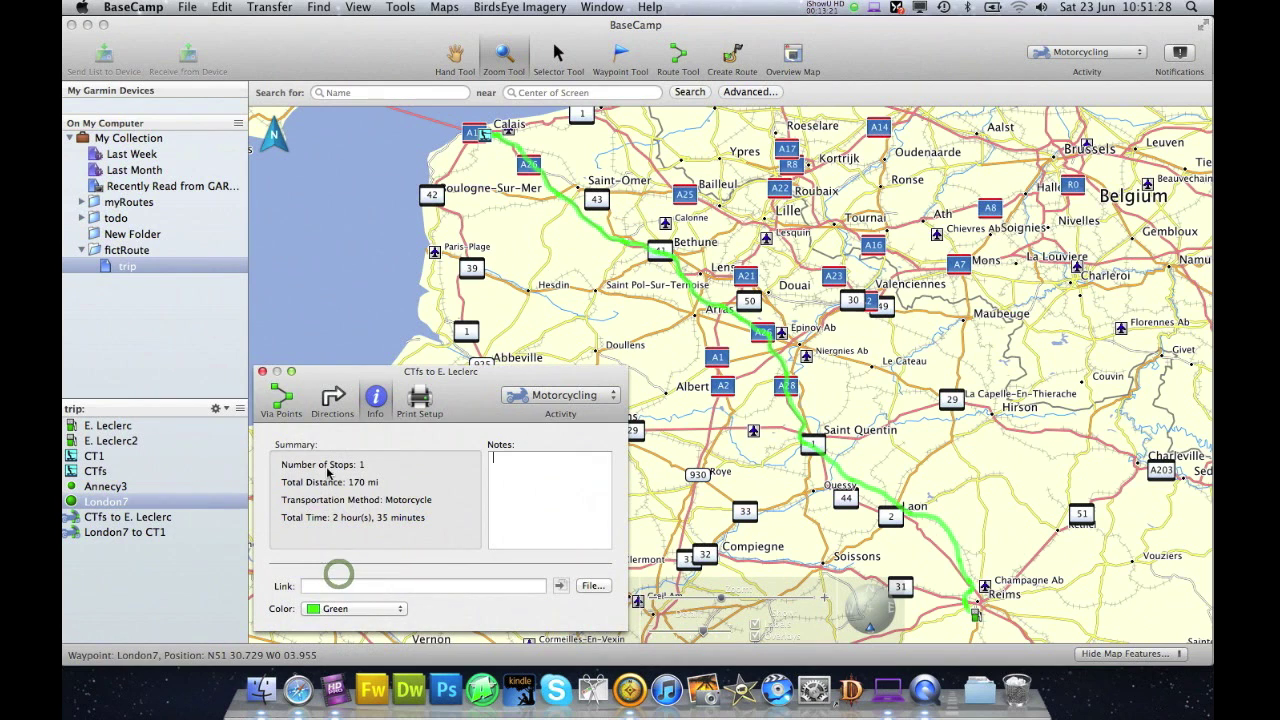
{"action": "left_click", "coordinate": [262, 371]}
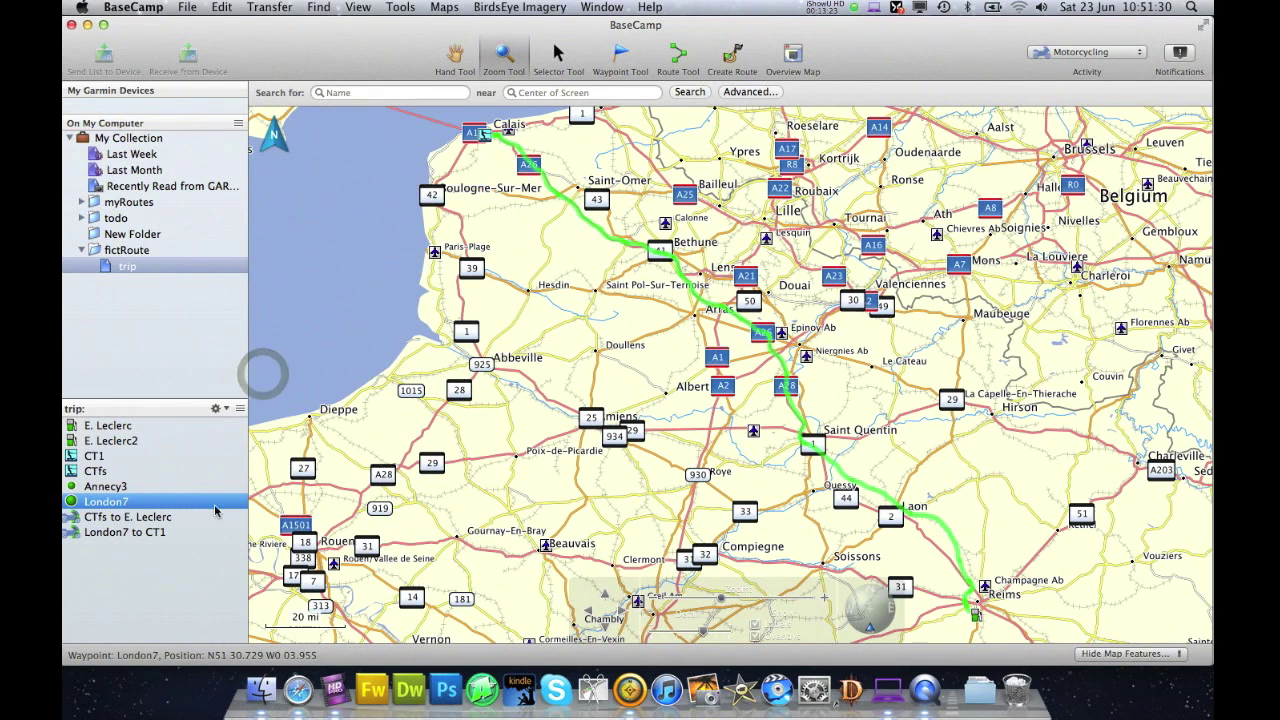
Step: Create a route from E. Leclerc near Reims to E. Leclerc2 near Dijon and colour it Blue
{"action": "left_click", "coordinate": [733, 57]}
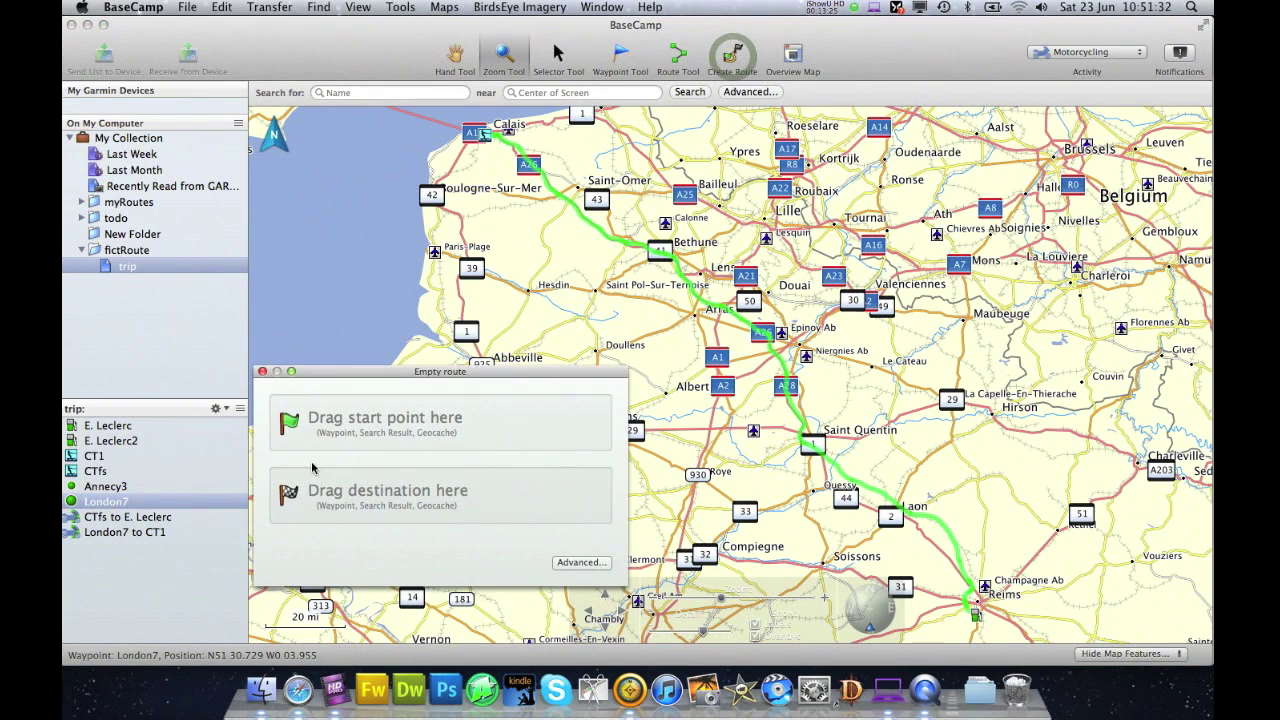
{"action": "left_click_drag", "start_coordinate": [116, 430], "coordinate": [330, 425]}
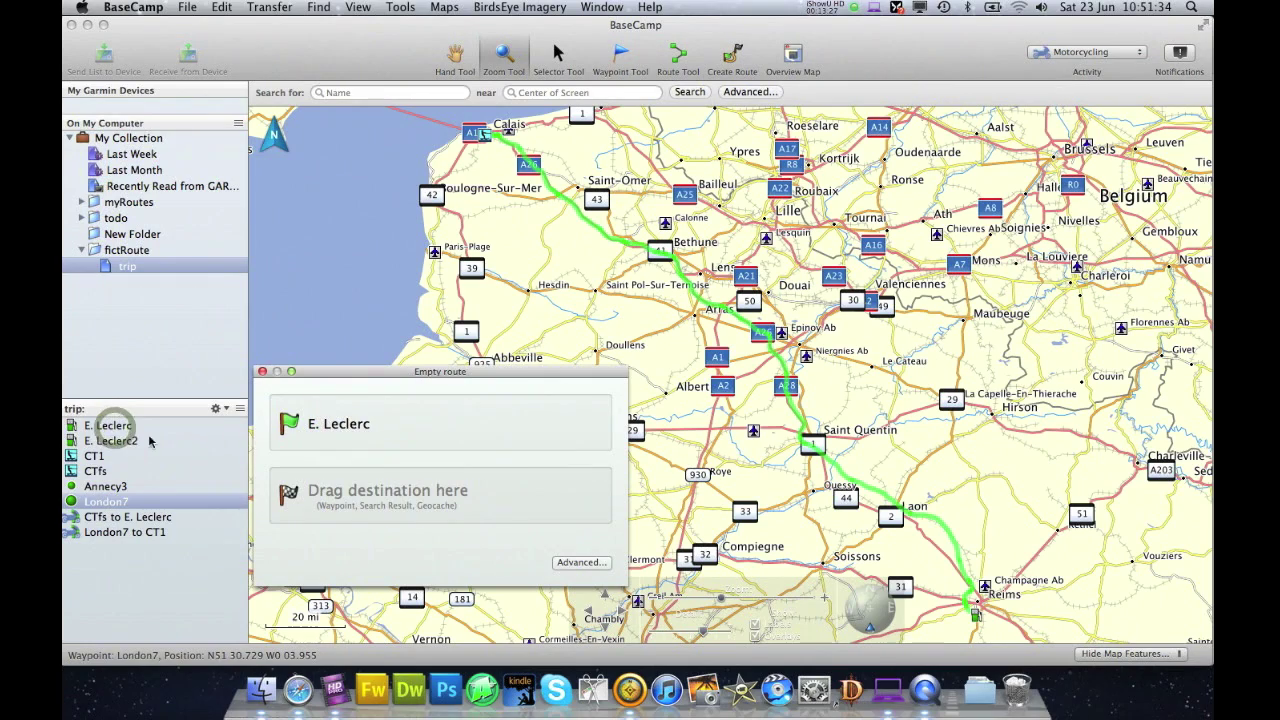
{"action": "left_click_drag", "start_coordinate": [122, 441], "coordinate": [377, 506]}
{"action": "left_click_drag", "start_coordinate": [461, 565], "coordinate": [468, 566]}
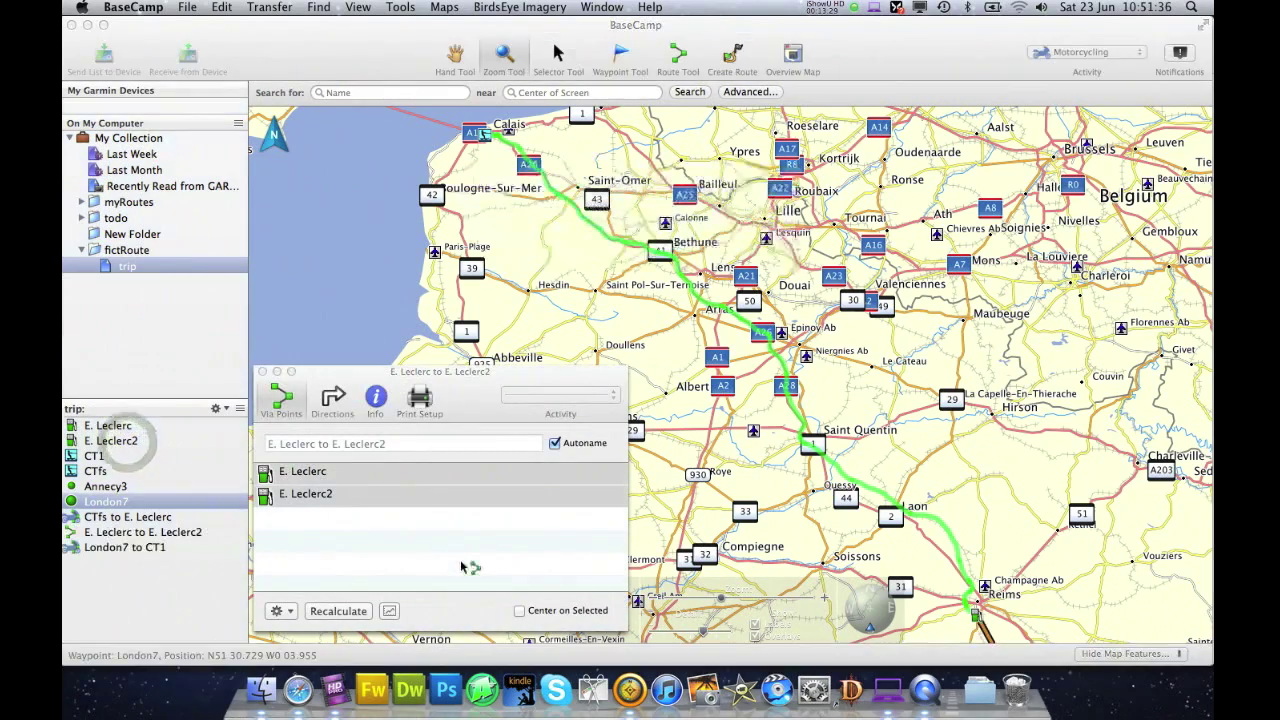
{"action": "left_click", "coordinate": [374, 400]}
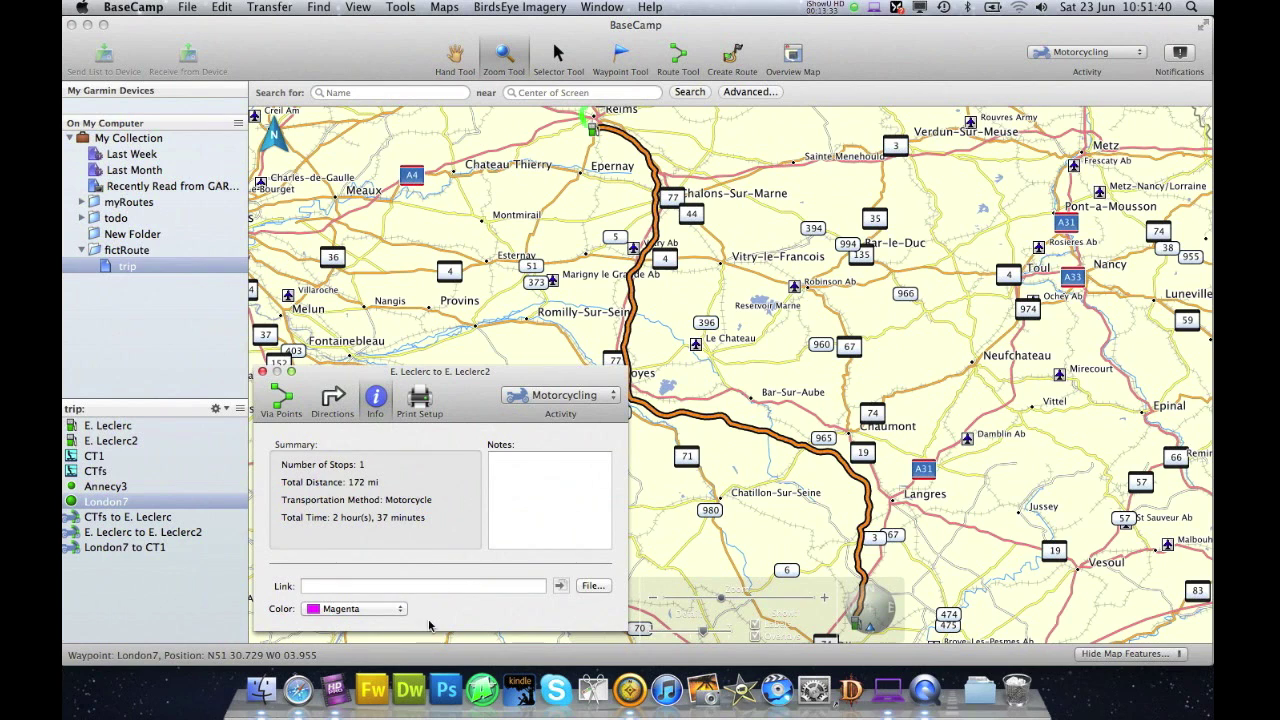
{"action": "left_click", "coordinate": [351, 612]}
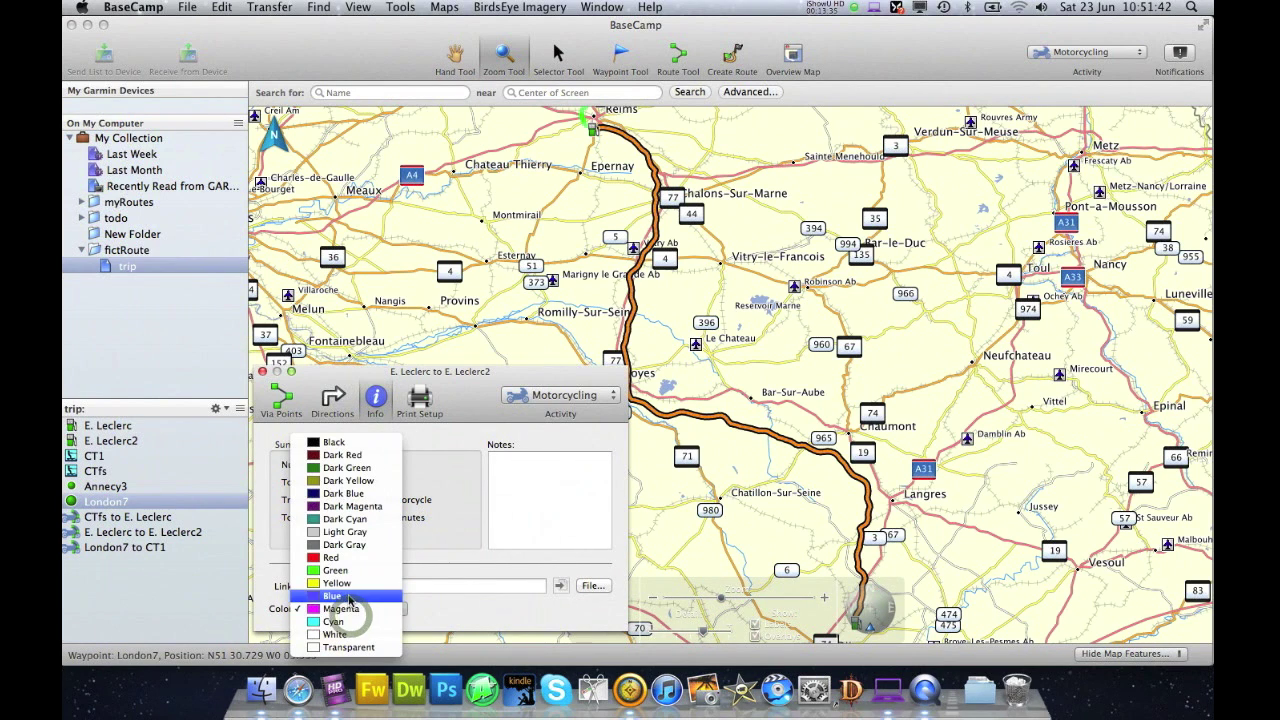
{"action": "left_click", "coordinate": [349, 595]}
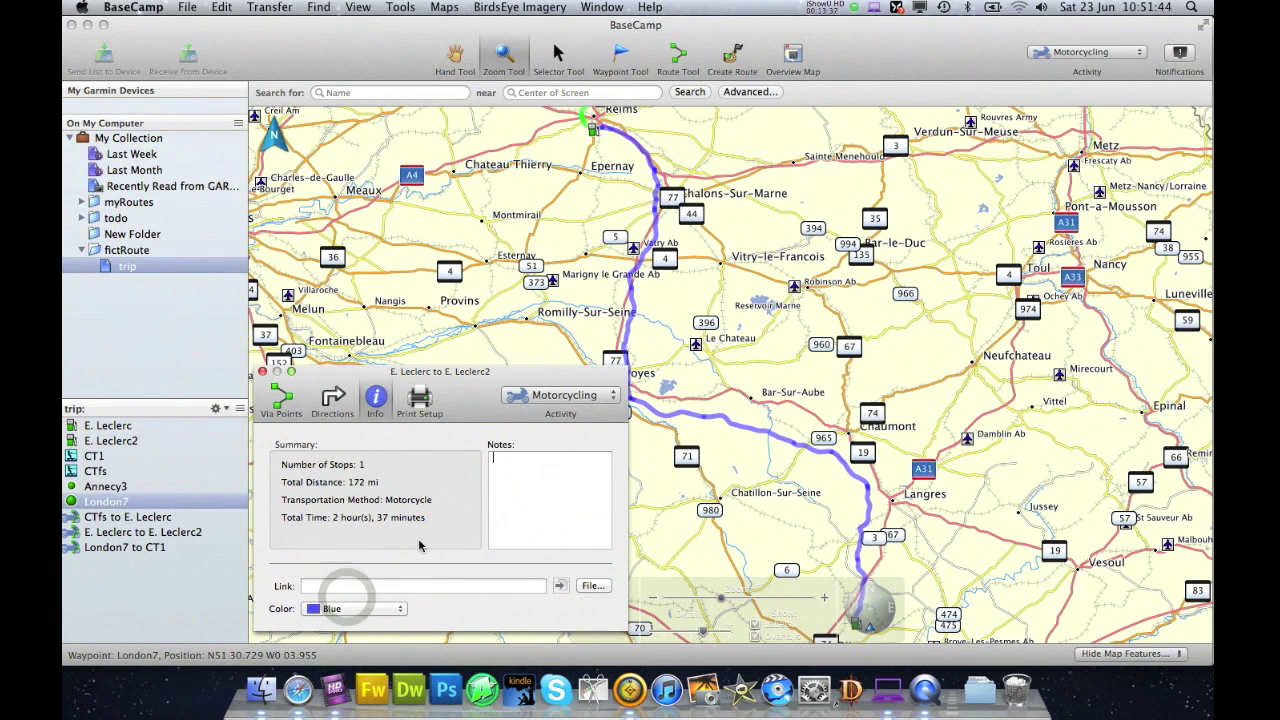
{"action": "left_click", "coordinate": [262, 371]}
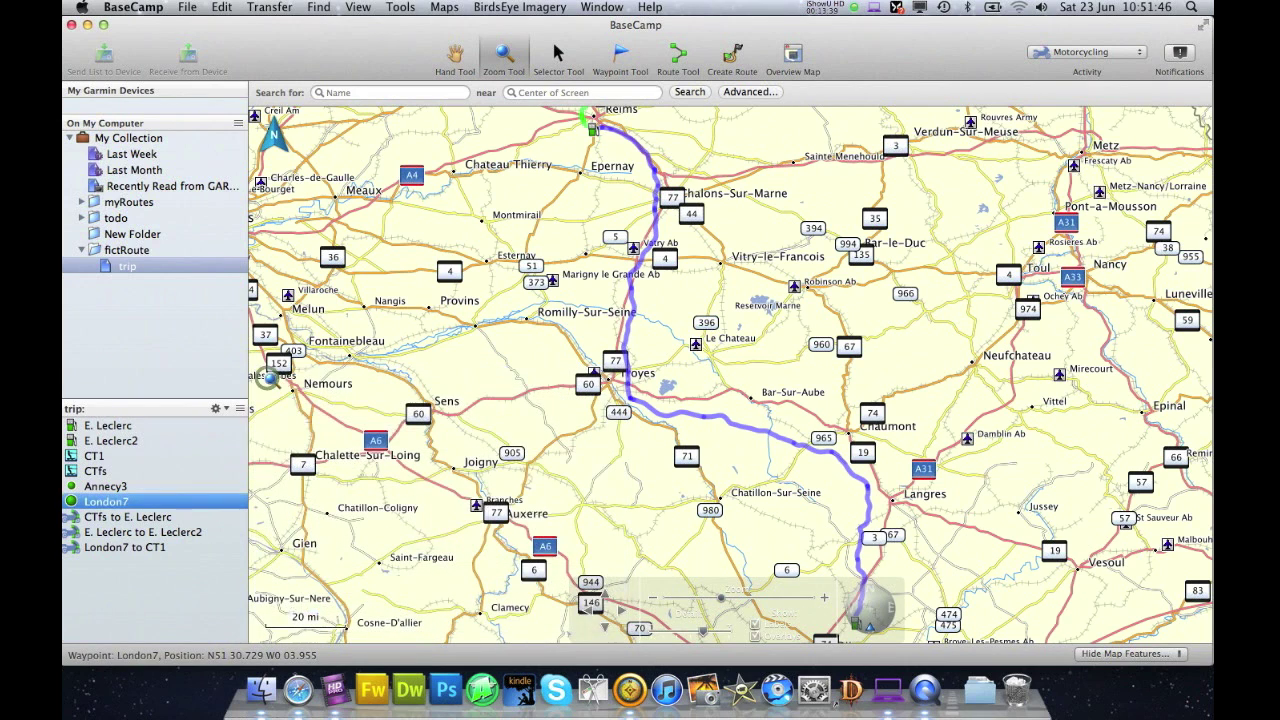
Step: Create a route from E. Leclerc2 near Dijon to the Annecy3 waypoint and set its colour to Cyan
{"action": "left_click", "coordinate": [731, 57]}
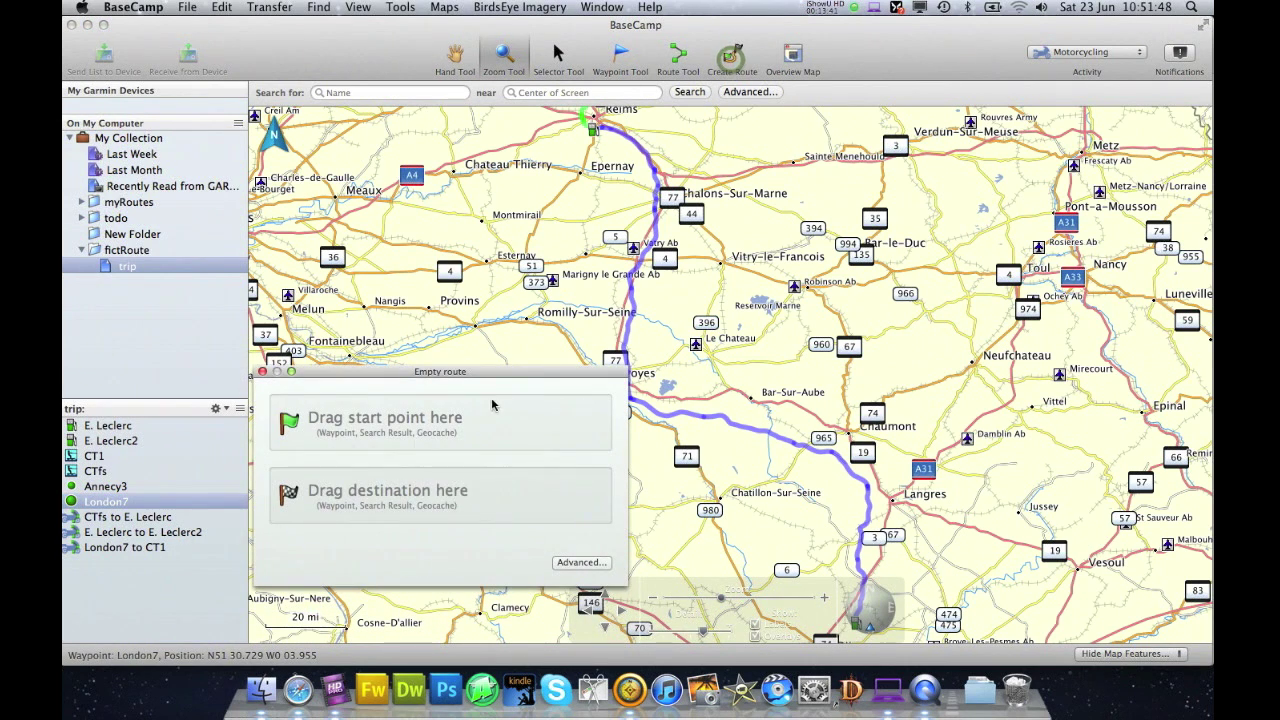
{"action": "left_click_drag", "start_coordinate": [118, 441], "coordinate": [360, 424]}
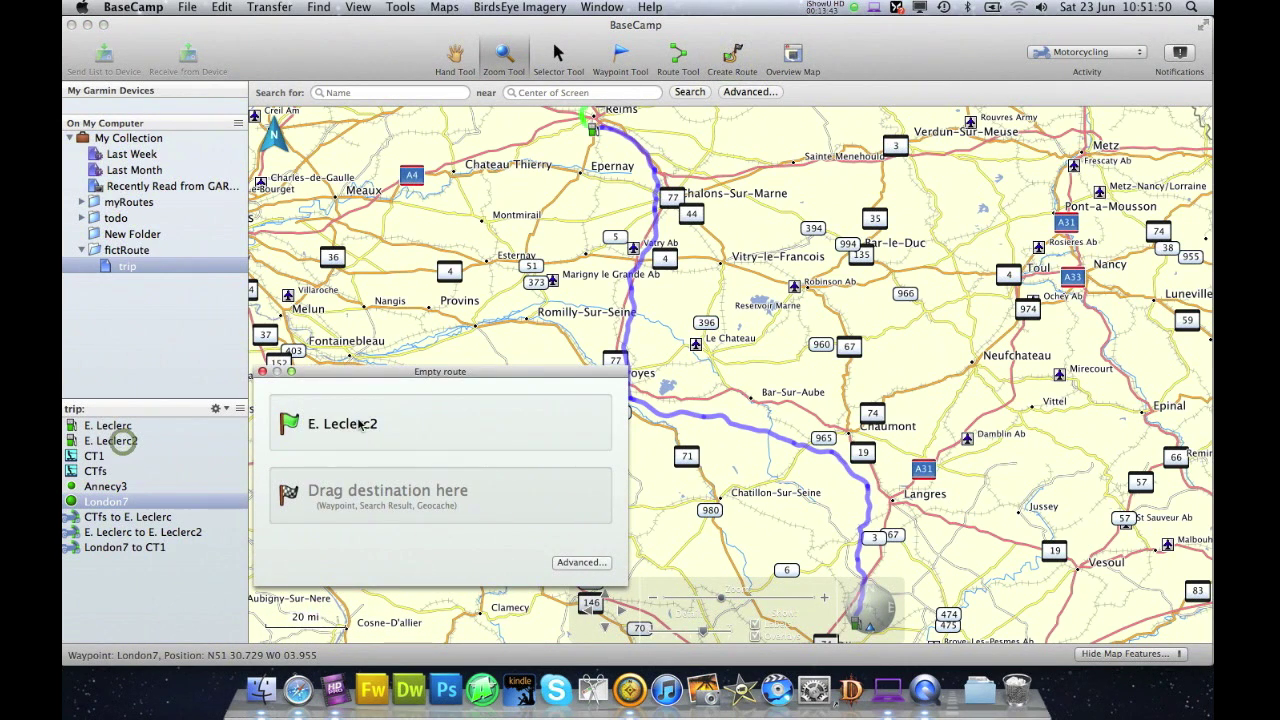
{"action": "left_click_drag", "start_coordinate": [105, 486], "coordinate": [305, 497]}
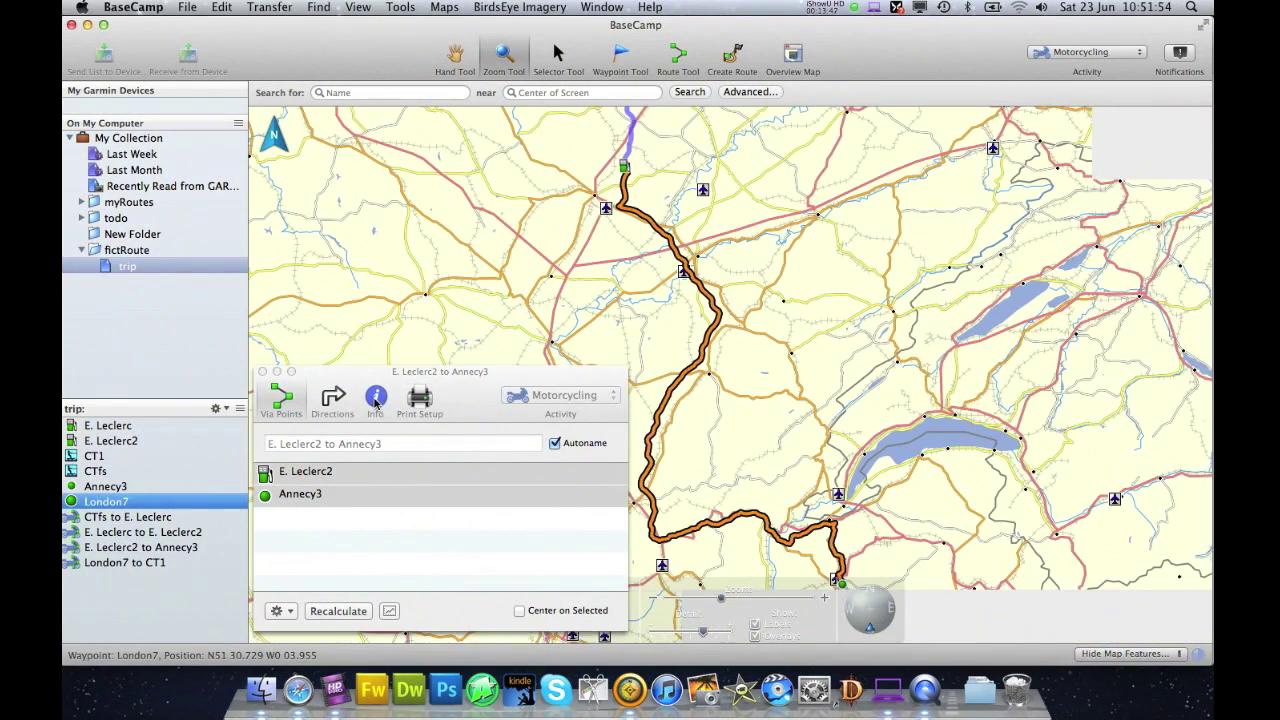
{"action": "left_click", "coordinate": [375, 399]}
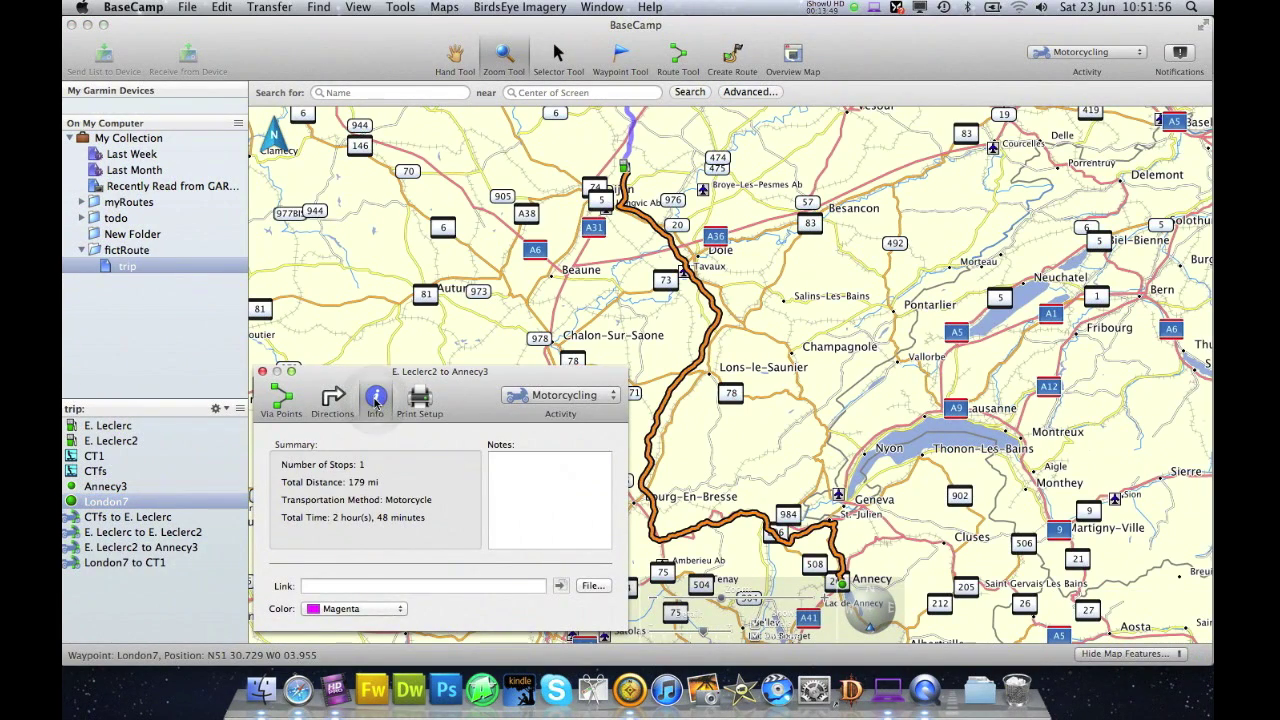
{"action": "left_click", "coordinate": [345, 612]}
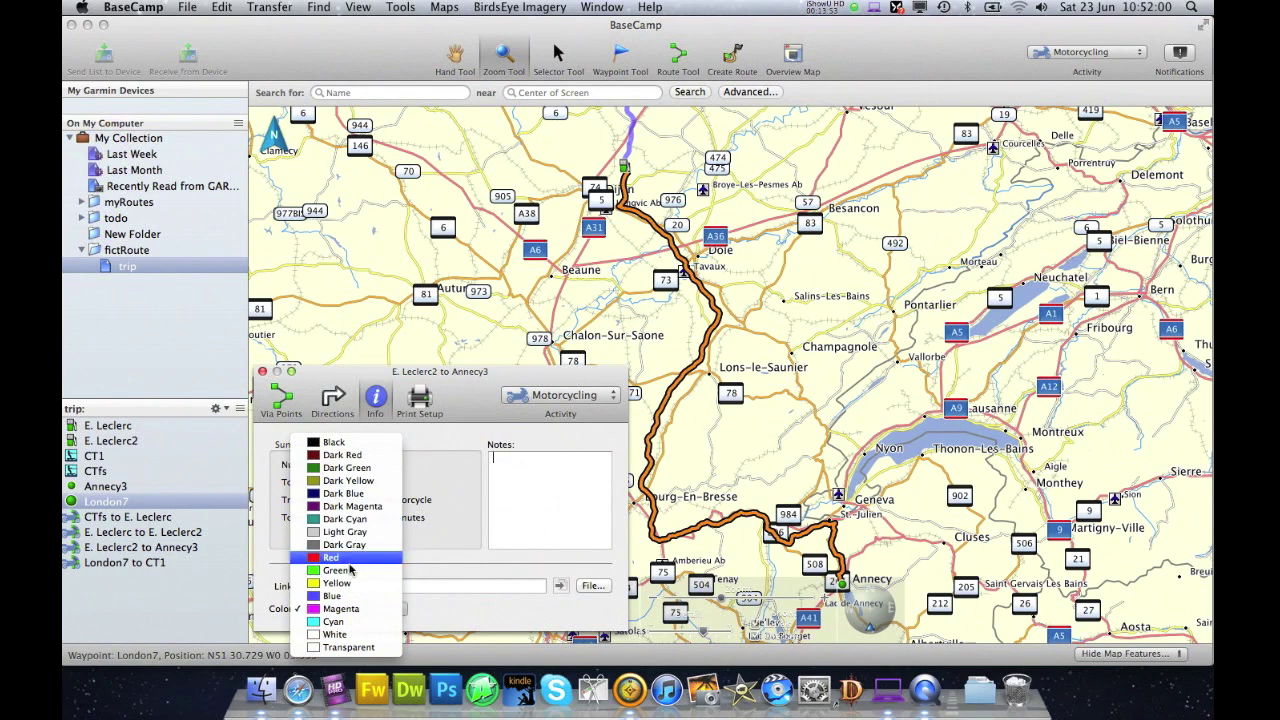
{"action": "left_click", "coordinate": [340, 621]}
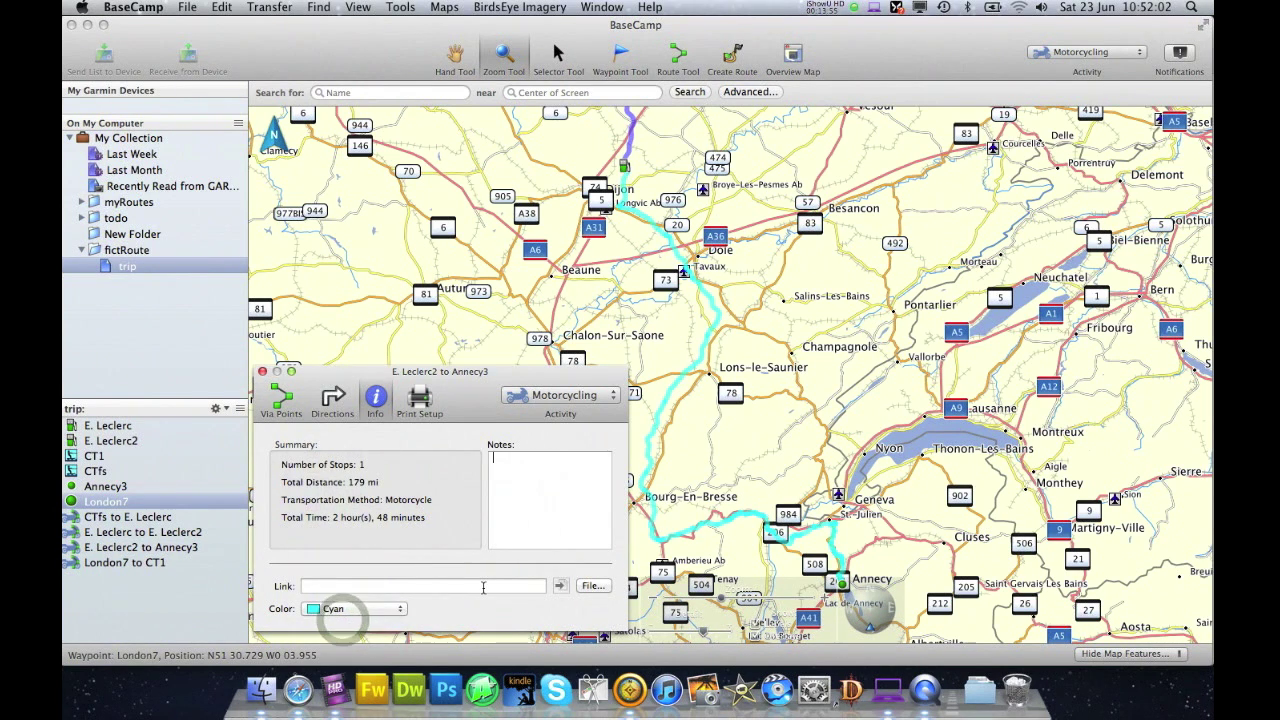
{"action": "left_click", "coordinate": [262, 372]}
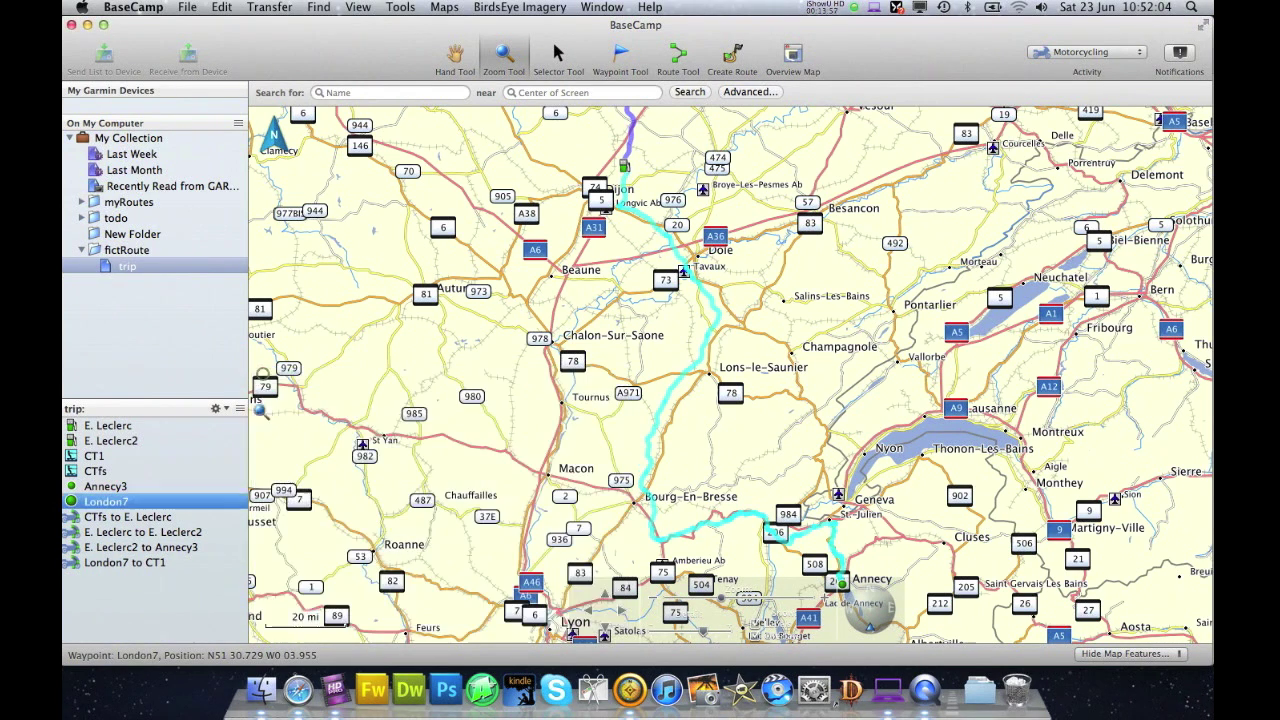